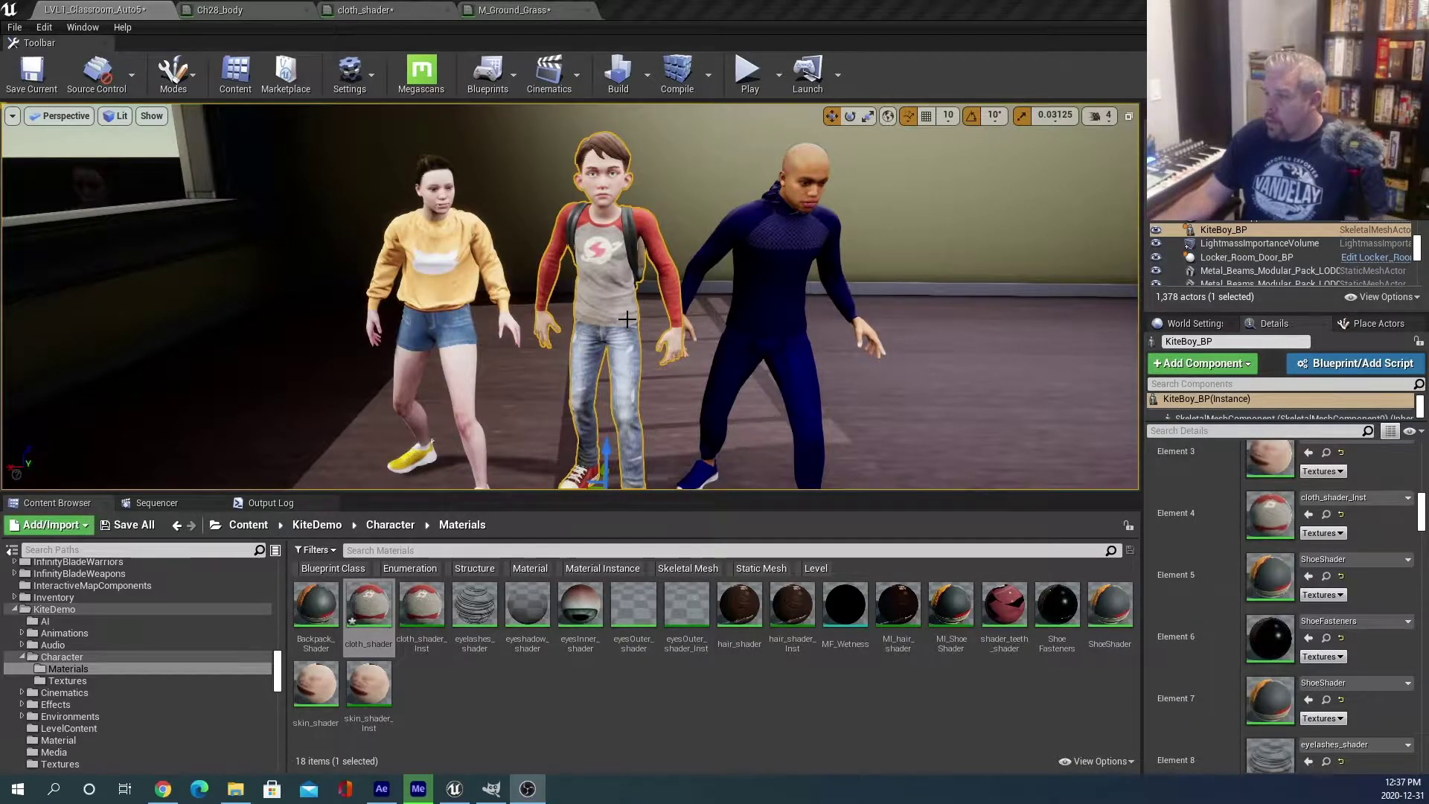
# Change the base color texture sample in the cloth_shader material to Epic_Kid_cloth_color_map_Turqoise and apply the change.
pyautogui.doubleClick(363, 597)
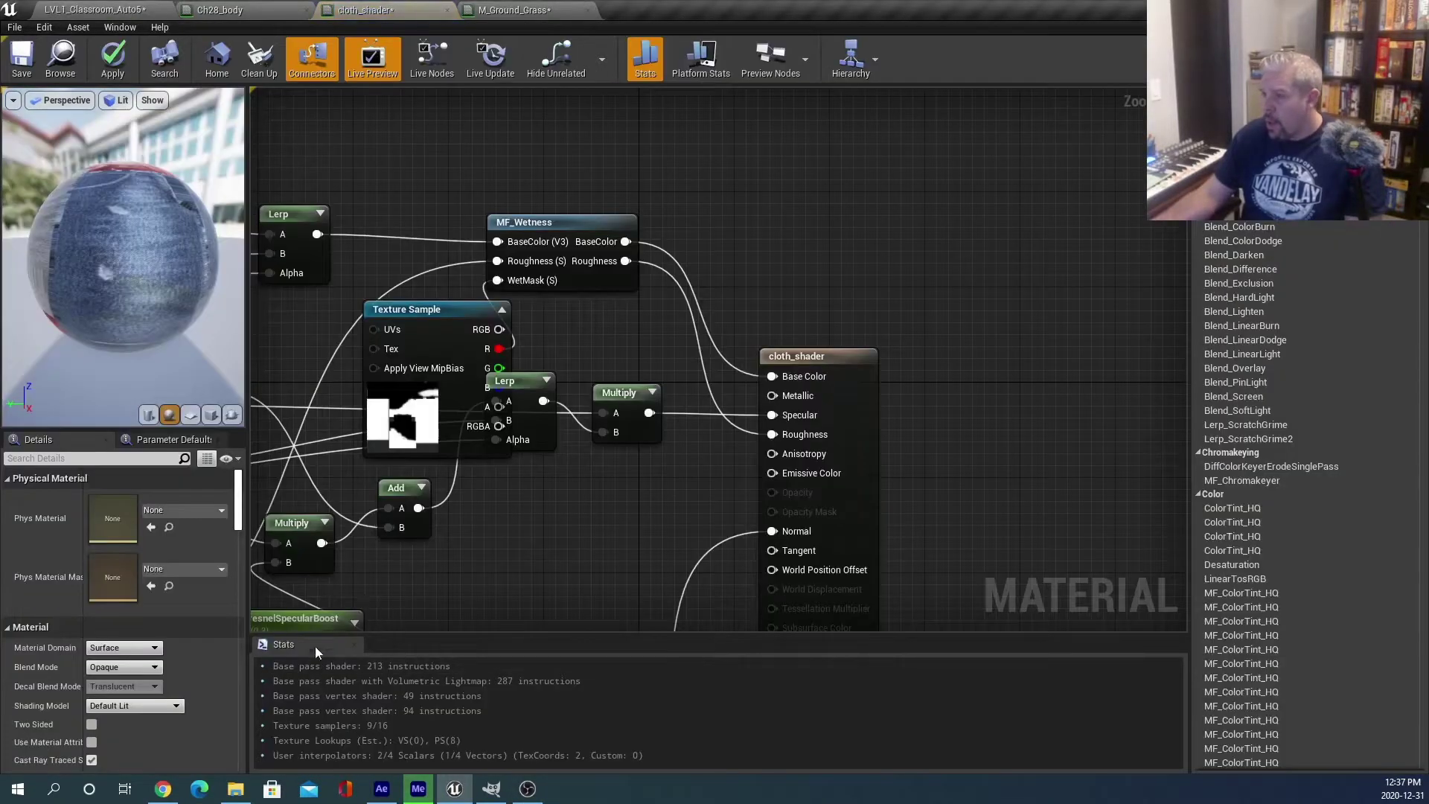
pyautogui.scroll(-5, 156, 618)
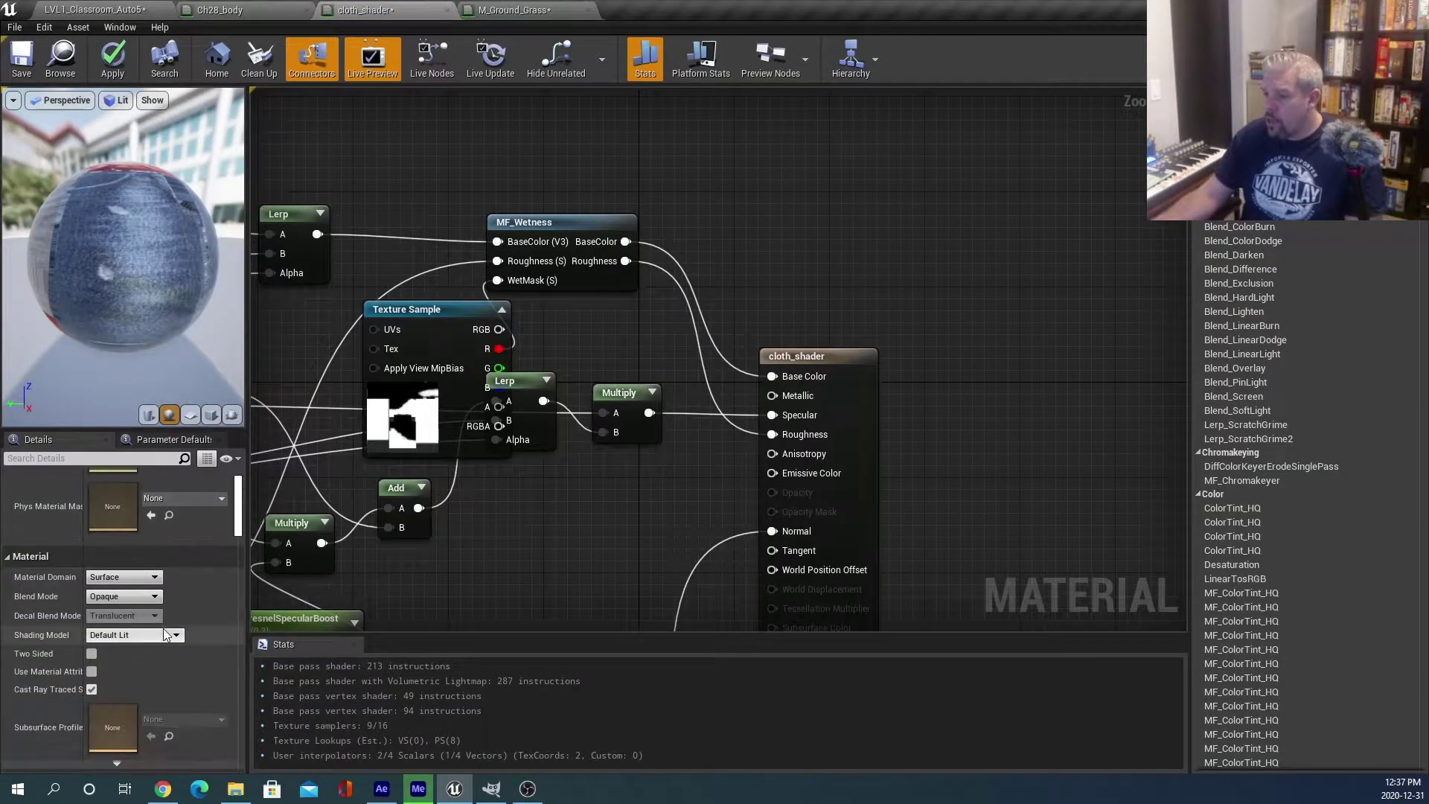
pyautogui.scroll(4, 163, 628)
pyautogui.moveTo(479, 566); pyautogui.dragTo(1054, 491, button='right')
pyautogui.moveTo(454, 407); pyautogui.dragTo(636, 368, button='right')
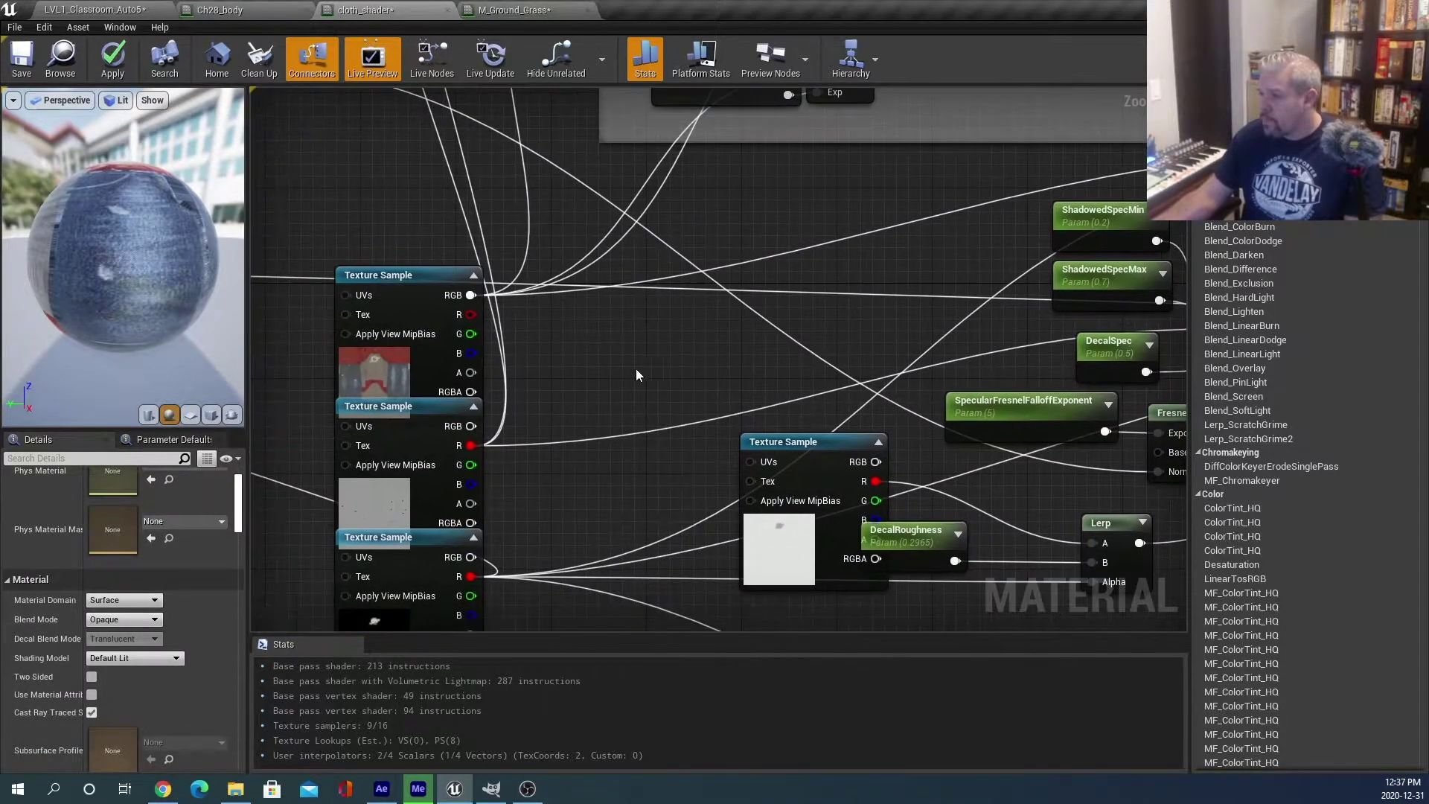
pyautogui.click(415, 362)
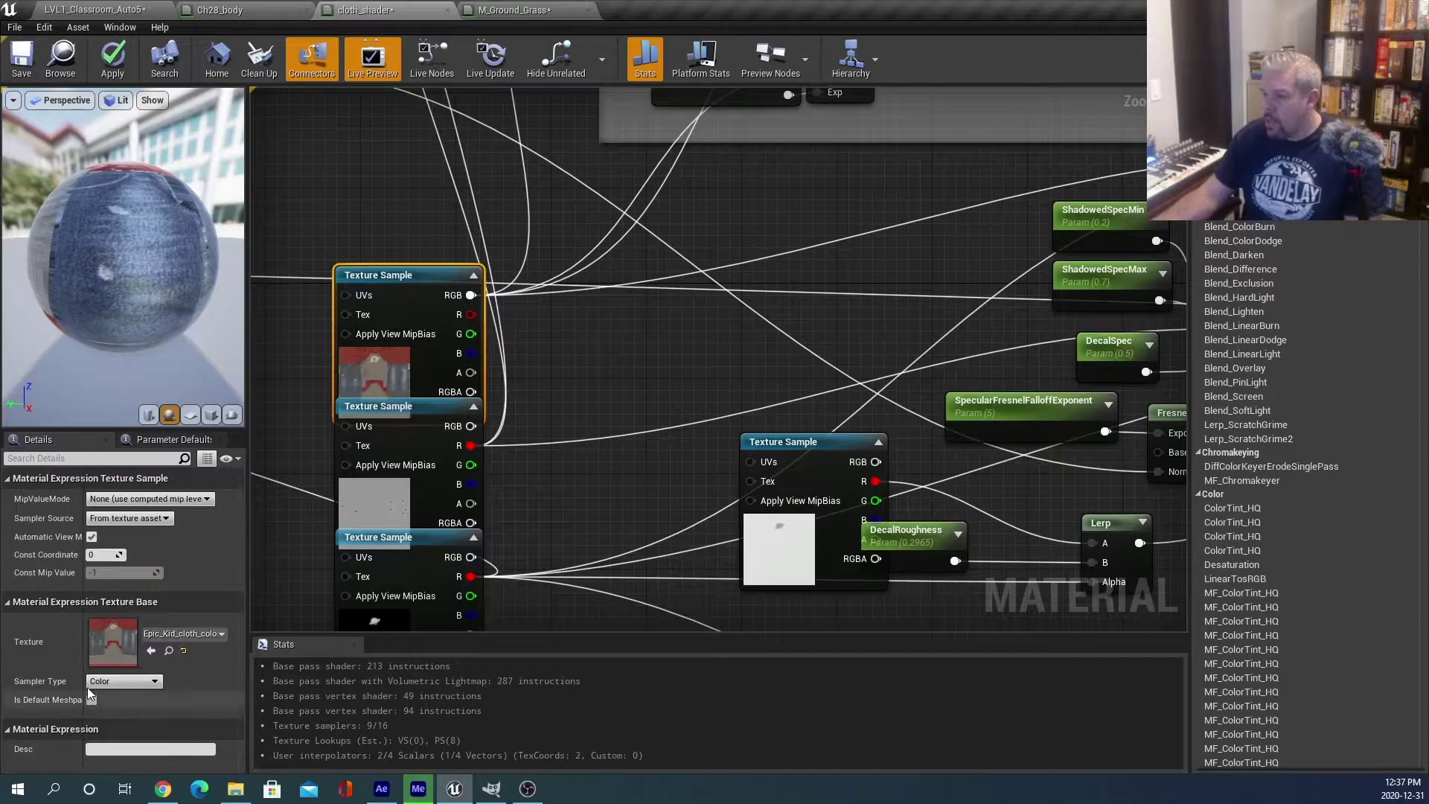
pyautogui.click(190, 633)
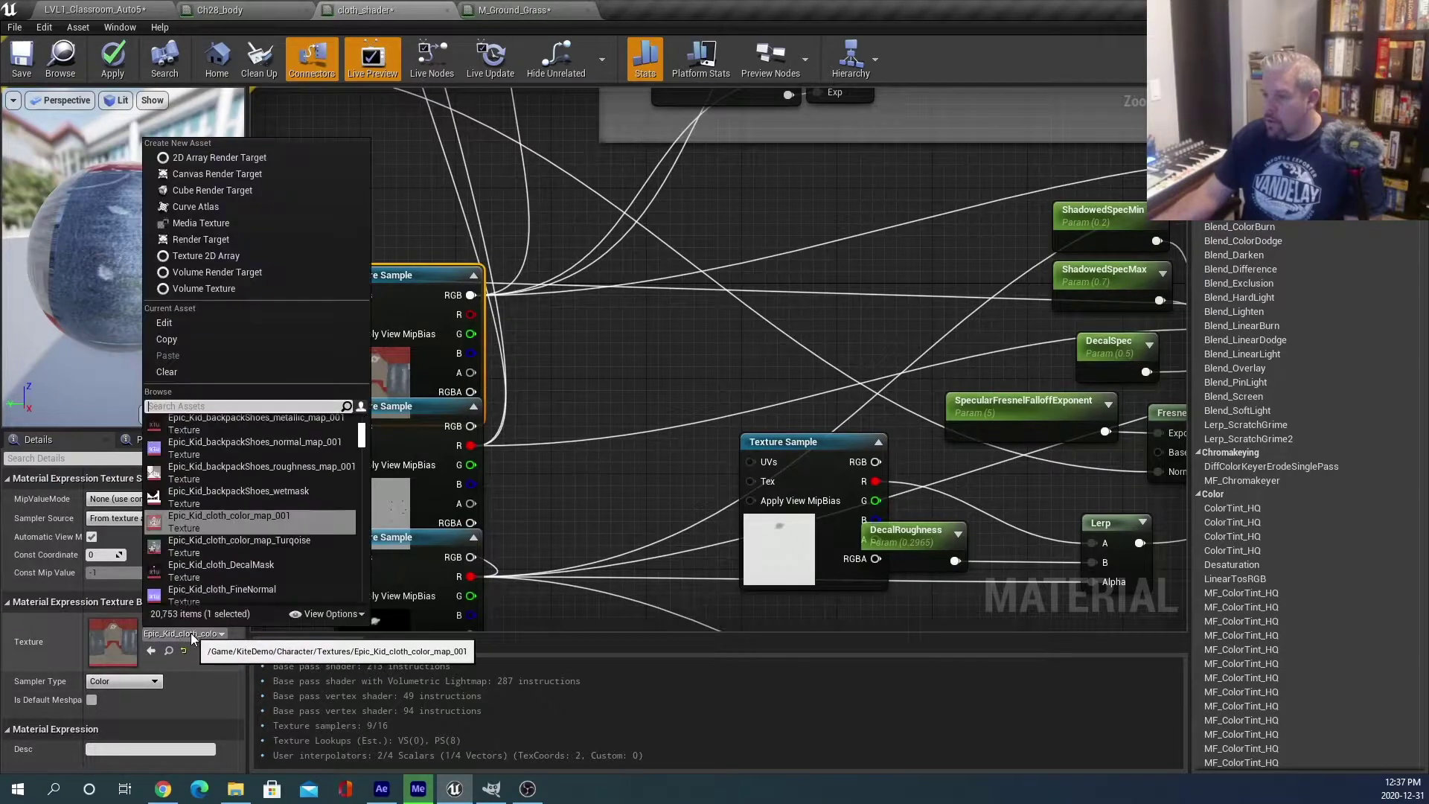
pyautogui.click(248, 547)
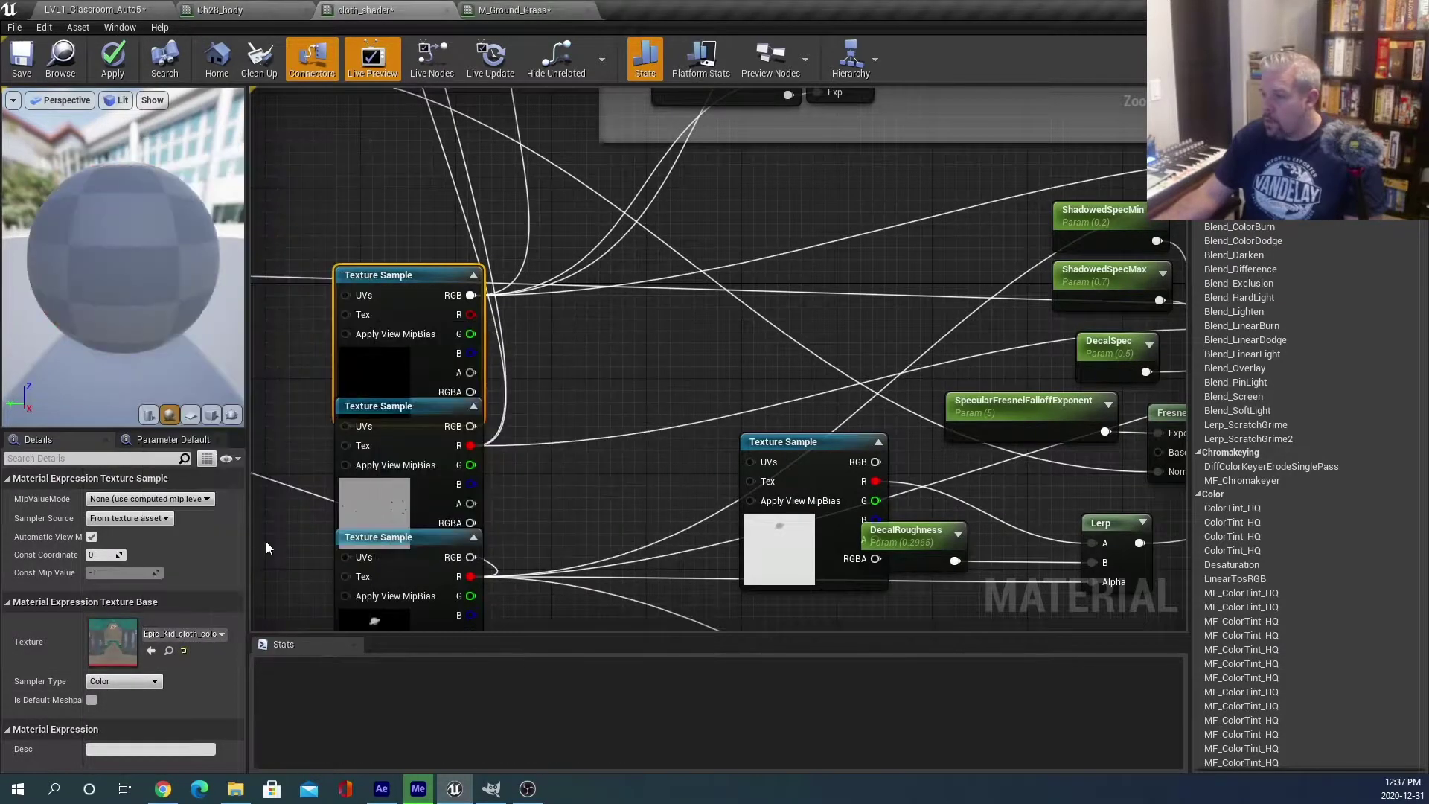
pyautogui.click(112, 72)
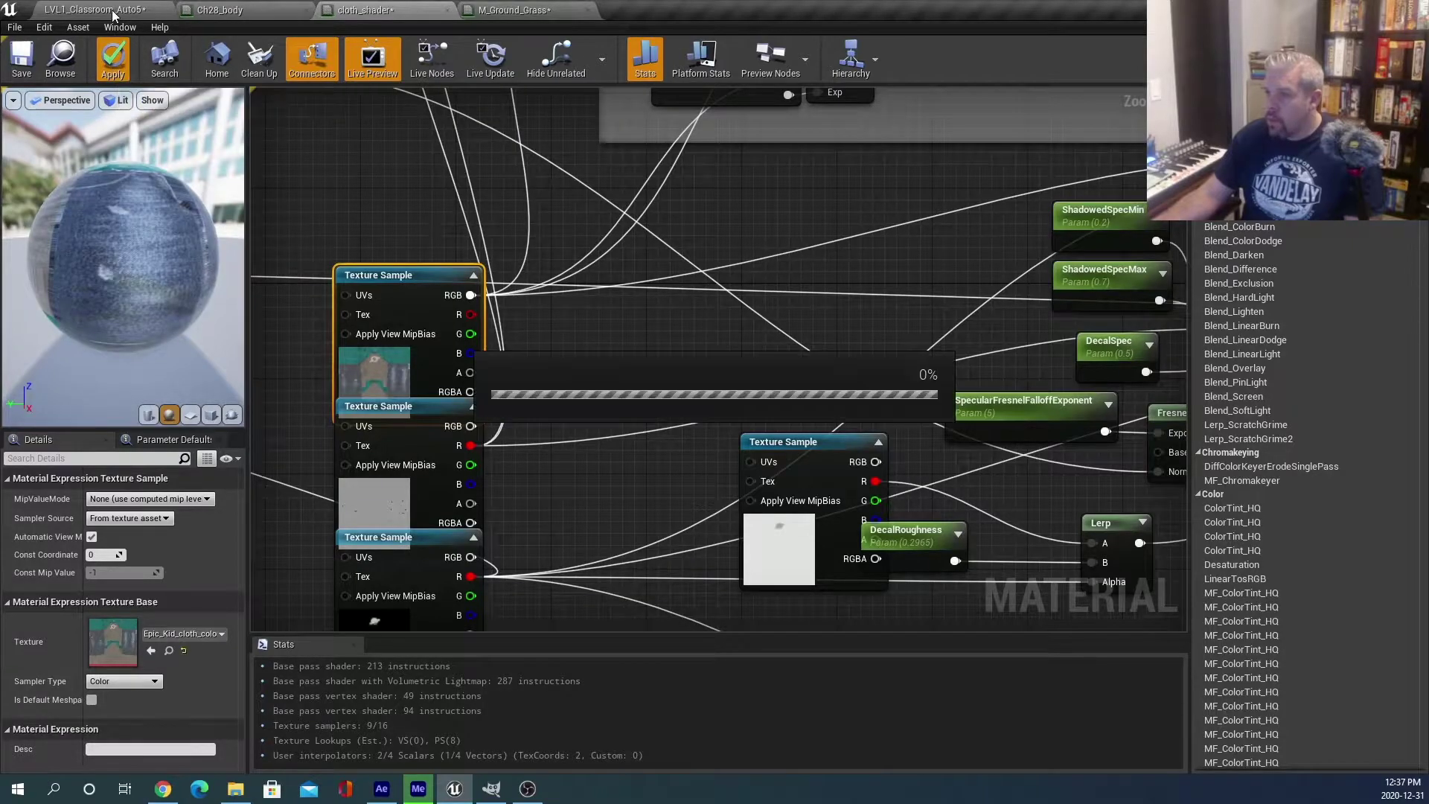
# Return to the classroom level and inspect the boy's recolored shirt beside the other two characters.
pyautogui.click(111, 10)
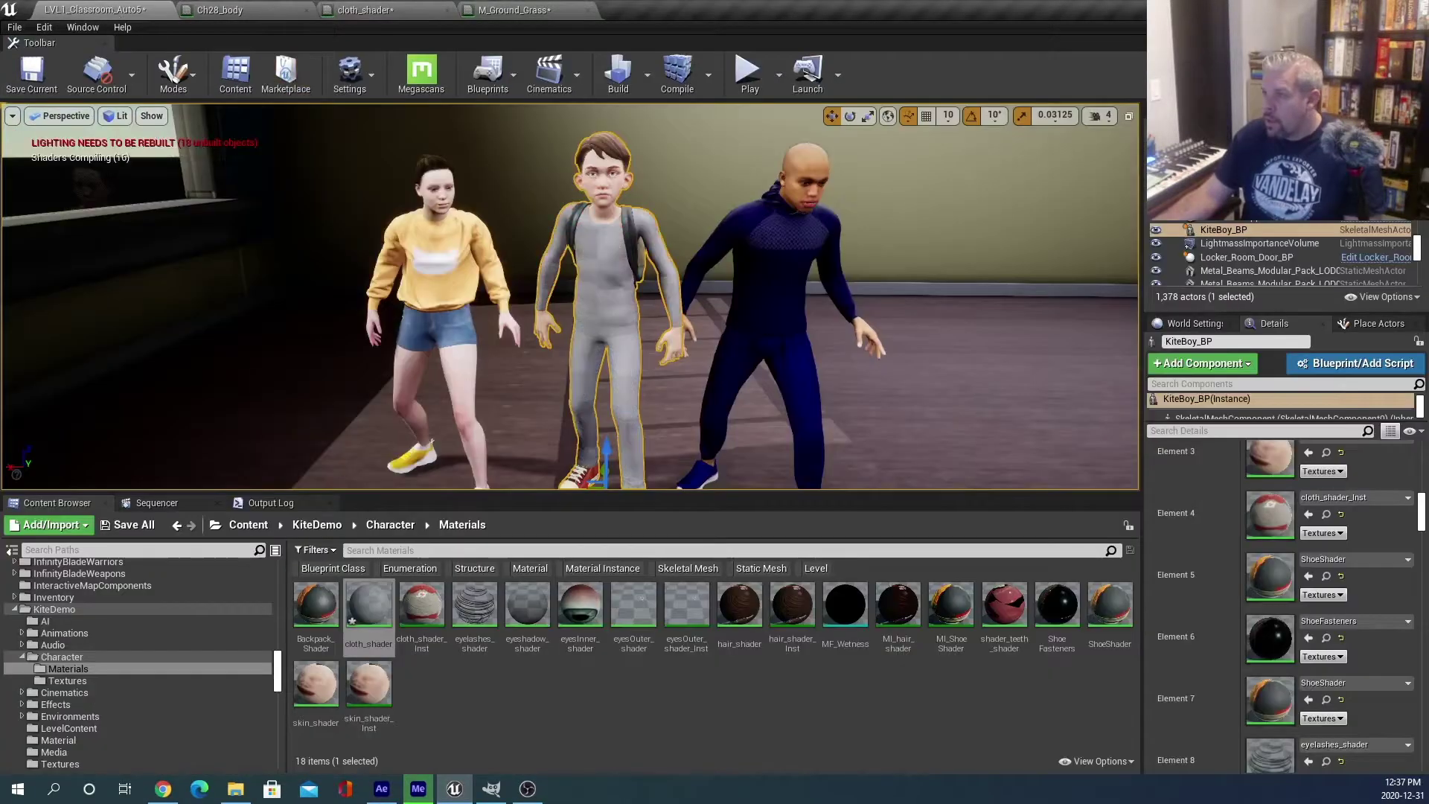
pyautogui.moveTo(703, 343); pyautogui.dragTo(521, 299)
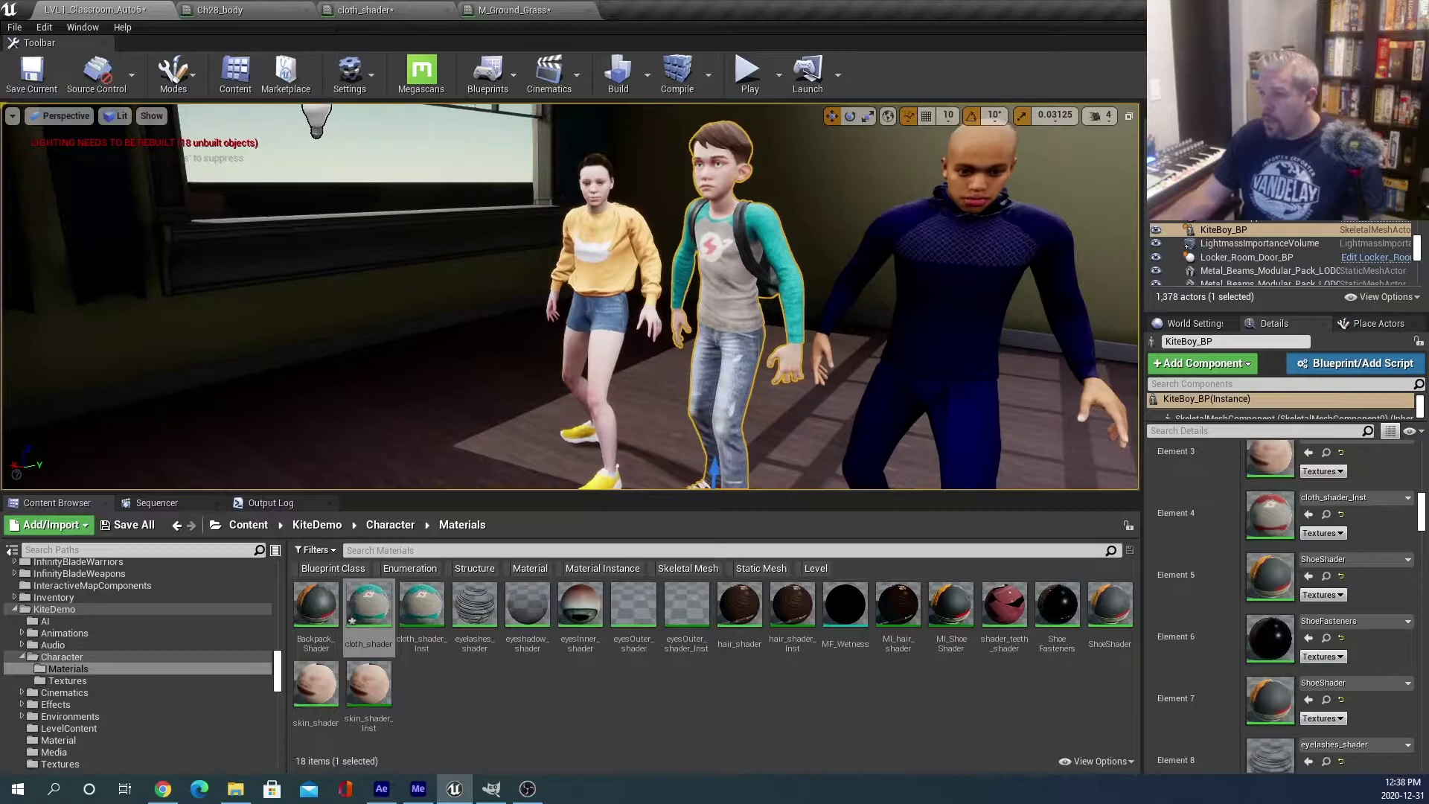
pyautogui.moveTo(569, 298); pyautogui.dragTo(536, 320, button='right')
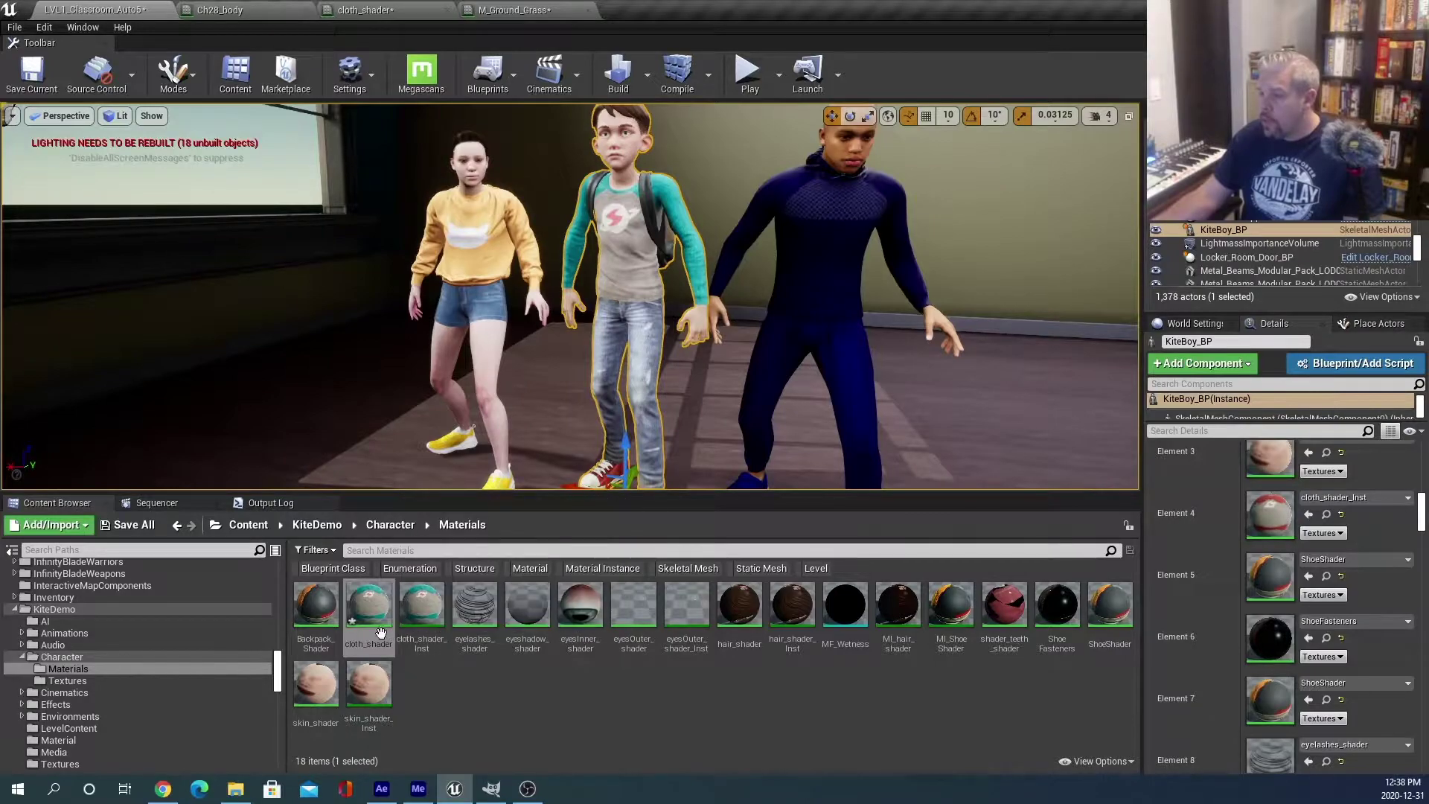
pyautogui.click(674, 417)
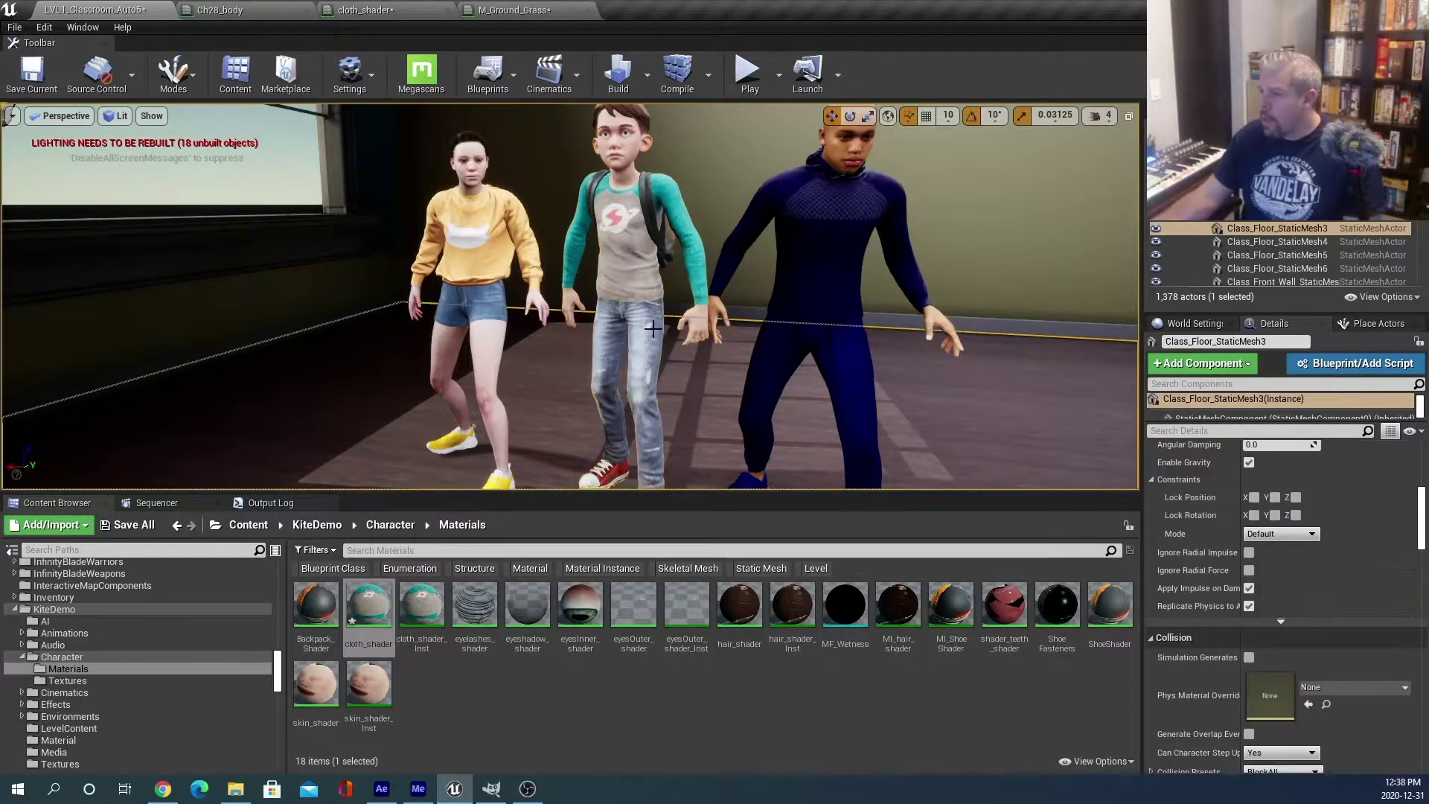
pyautogui.click(627, 231)
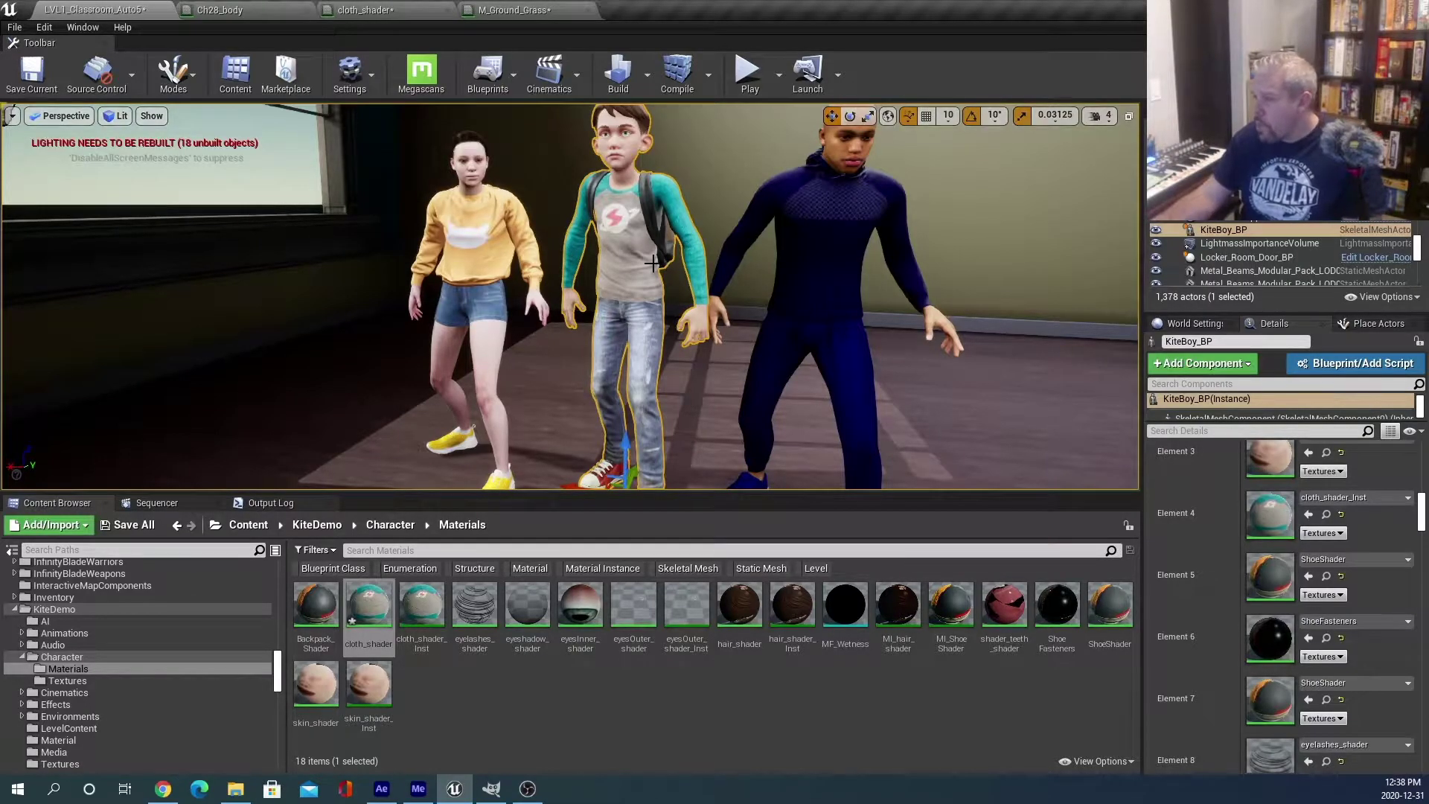
pyautogui.moveTo(565, 297); pyautogui.dragTo(563, 289, button='right')
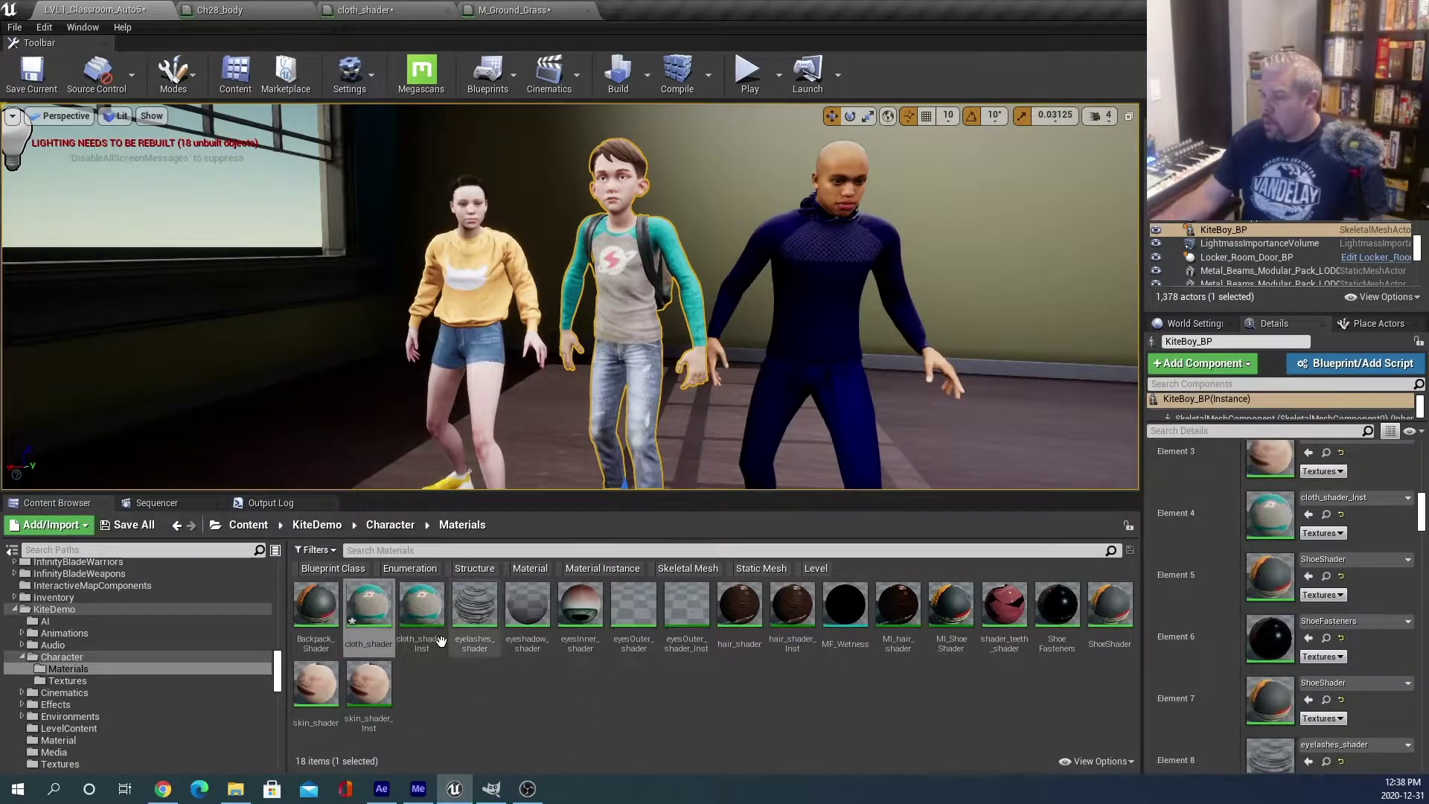
# Restore the texture sample in the cloth_shader material to Epic_Kid_cloth_color_map_001 and apply the change.
pyautogui.doubleClick(371, 609)
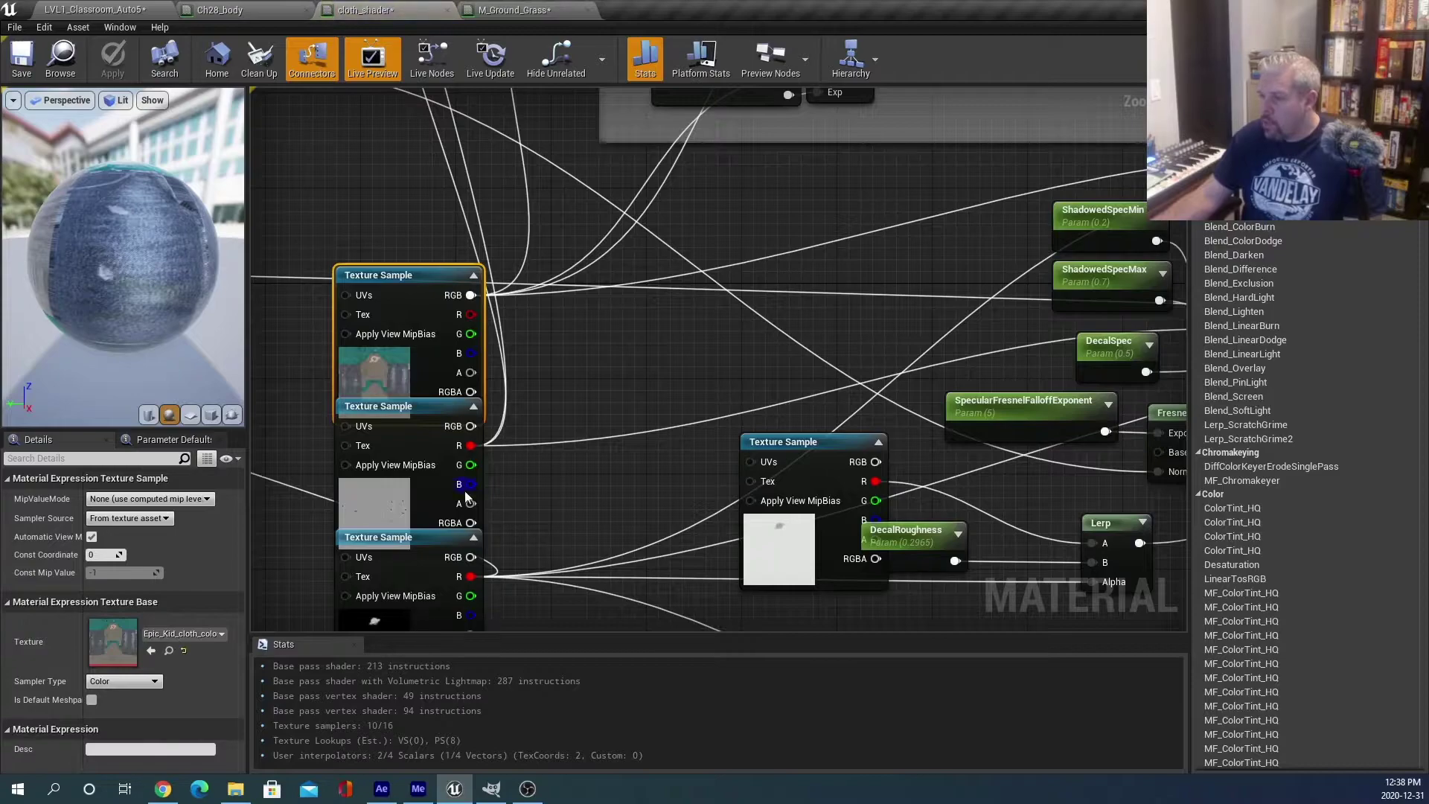
pyautogui.click(178, 634)
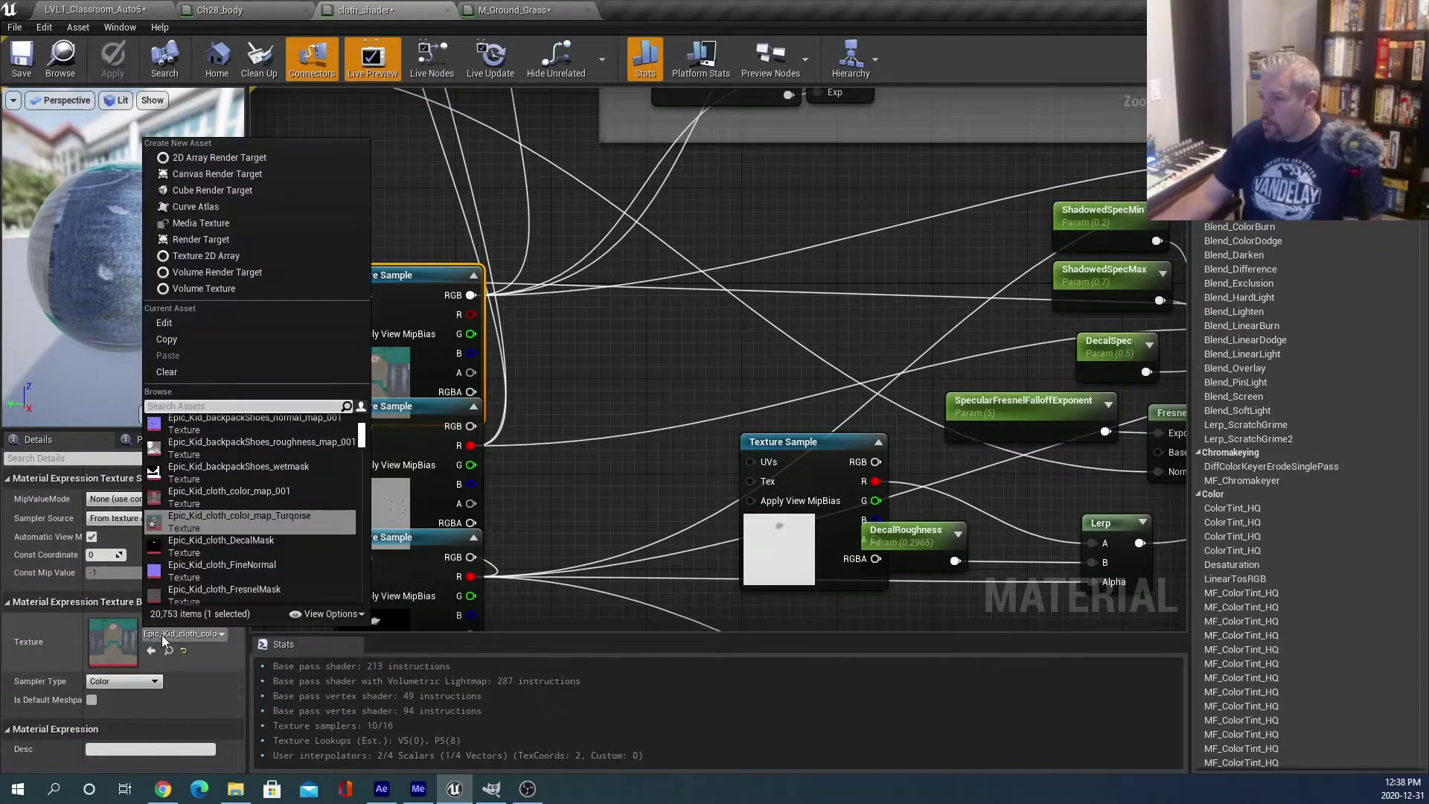
pyautogui.click(250, 514)
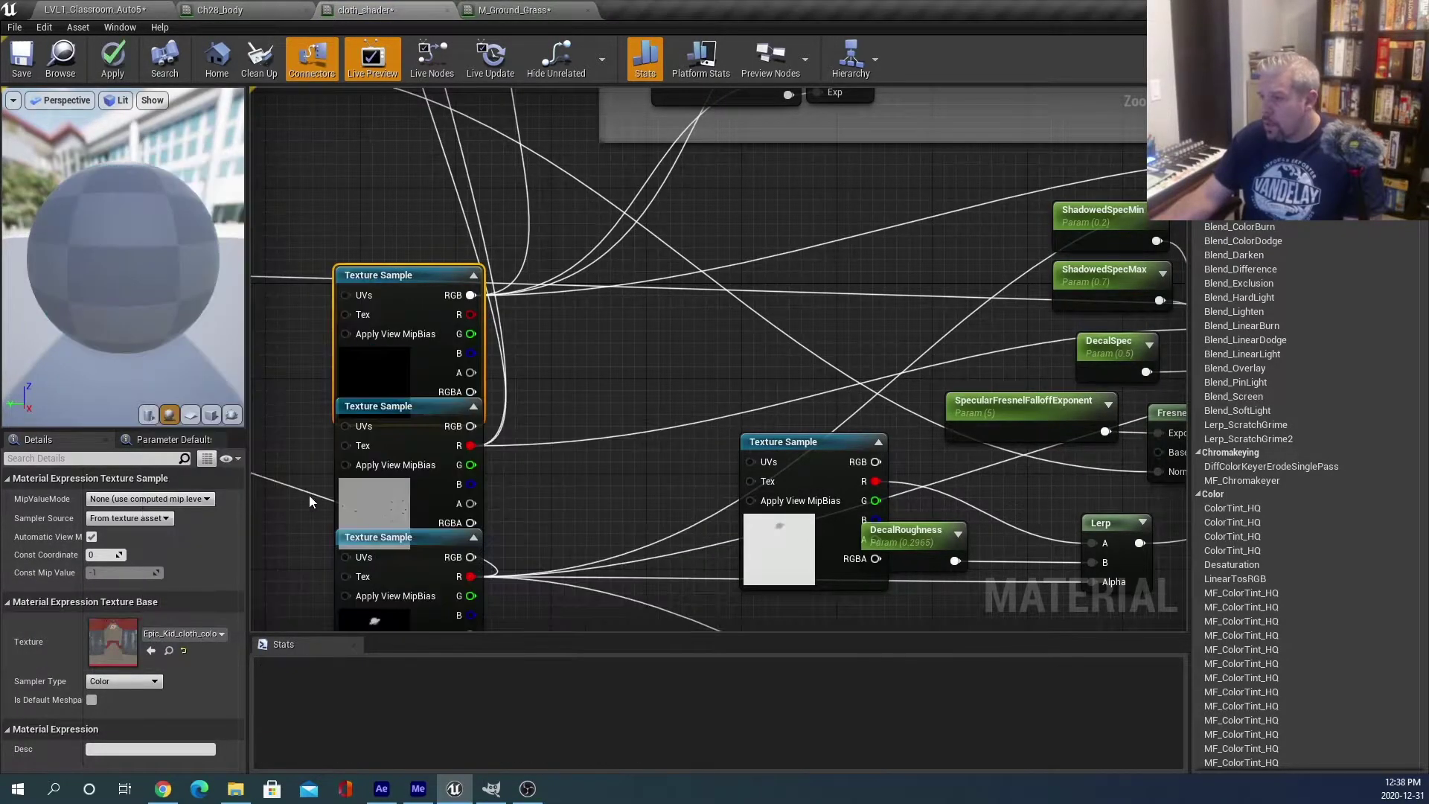
pyautogui.click(113, 60)
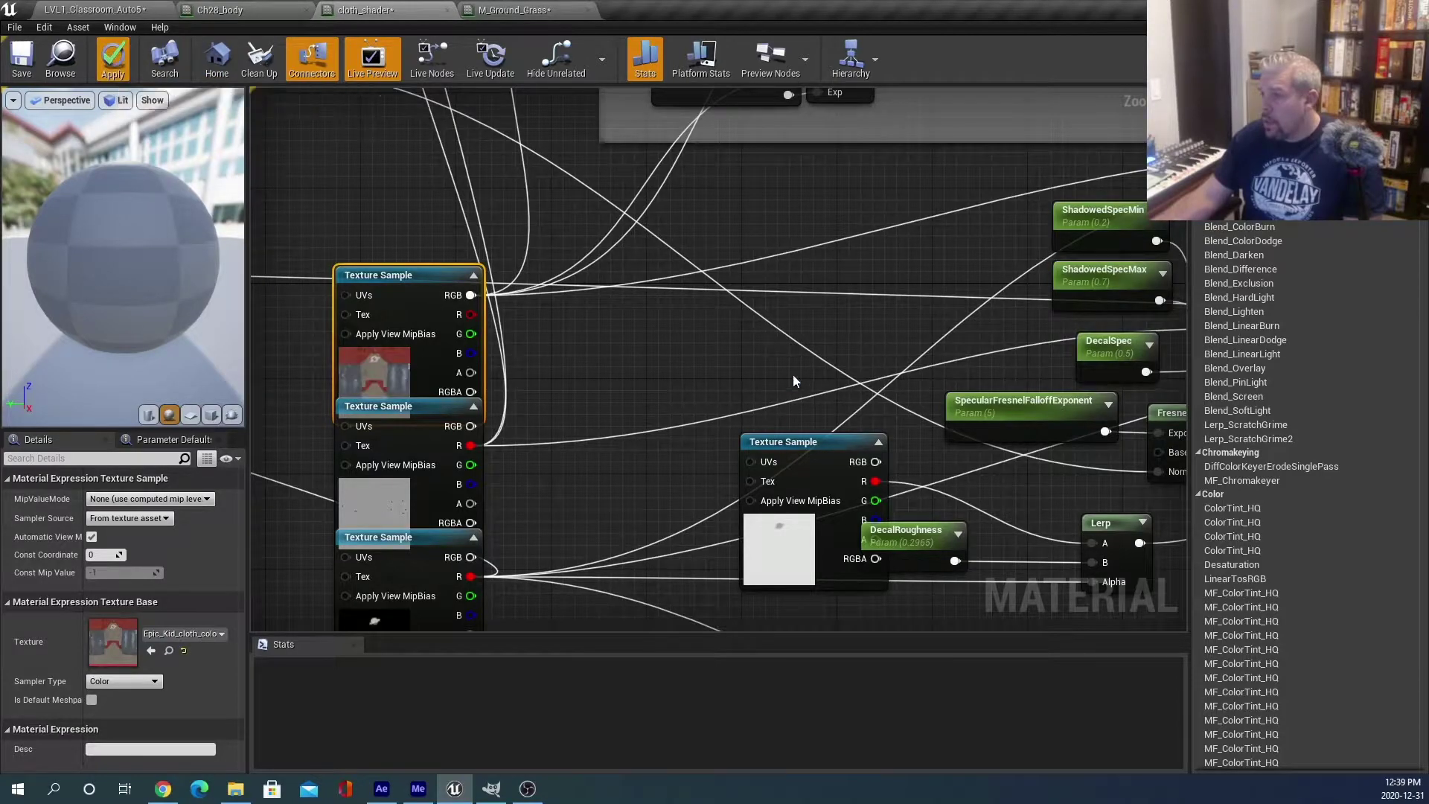
# Add a Constant3Vector node and a Multiply node in the empty area above the cloth_shader output node.
pyautogui.scroll(-6, 932, 242)
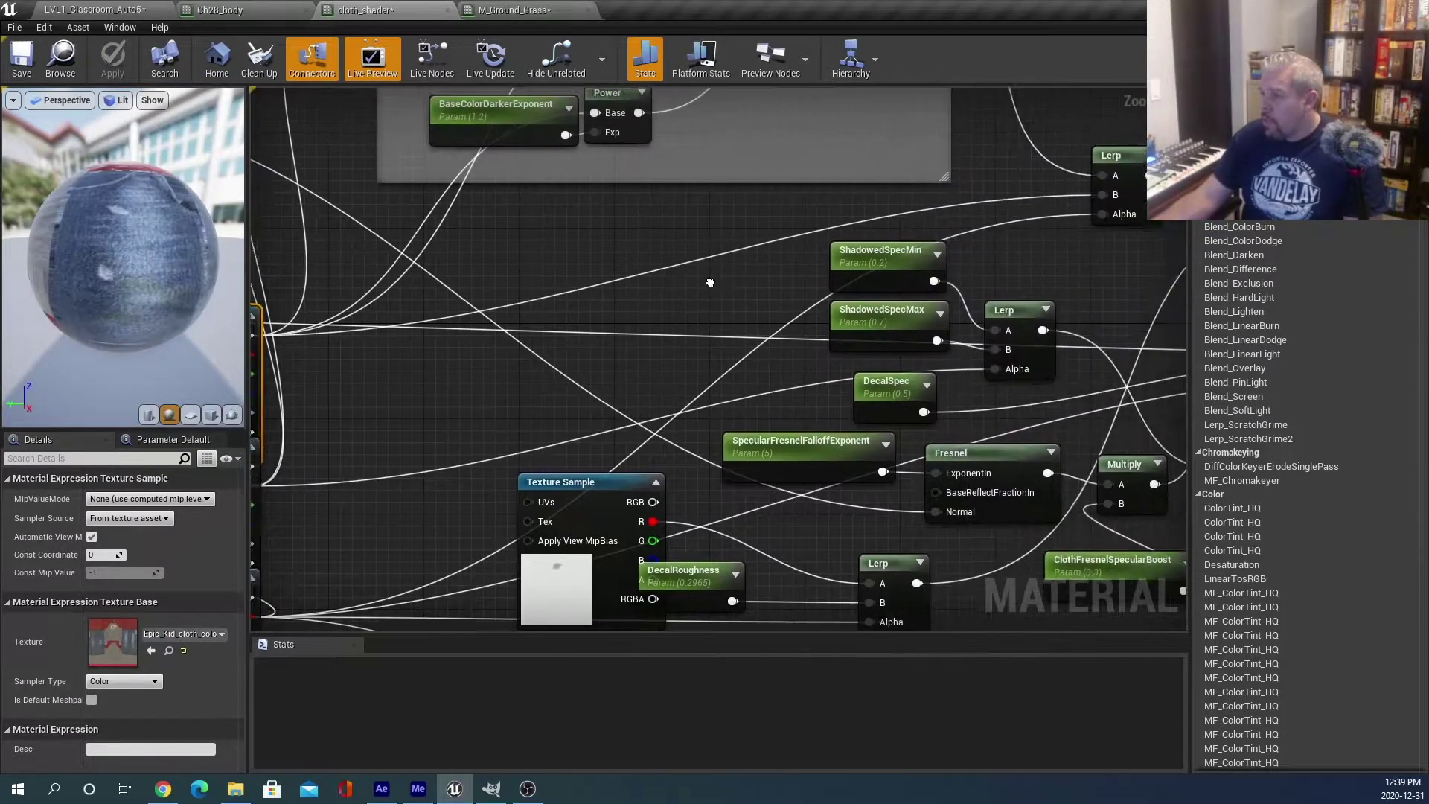
pyautogui.scroll(8, 727, 275)
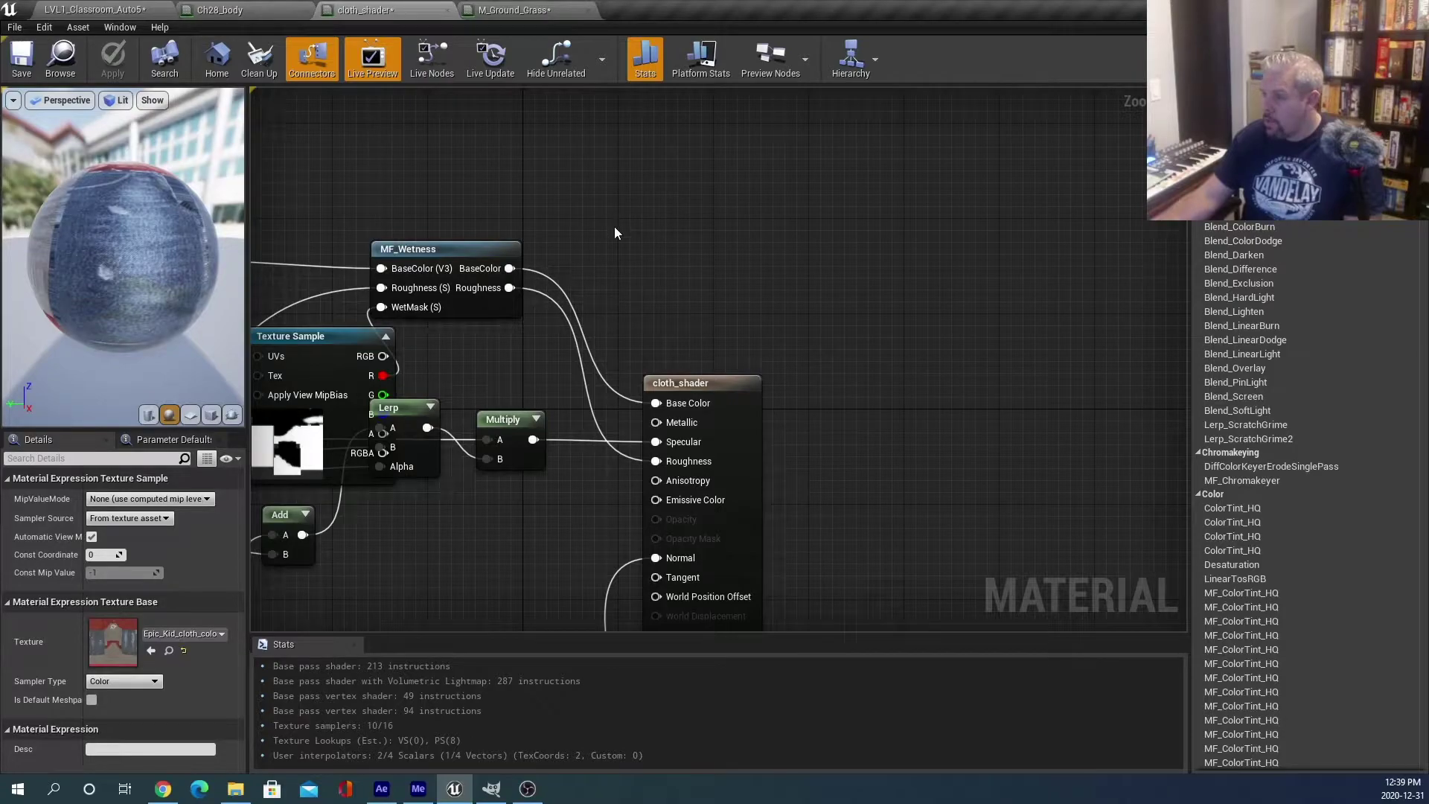
pyautogui.click(614, 226)
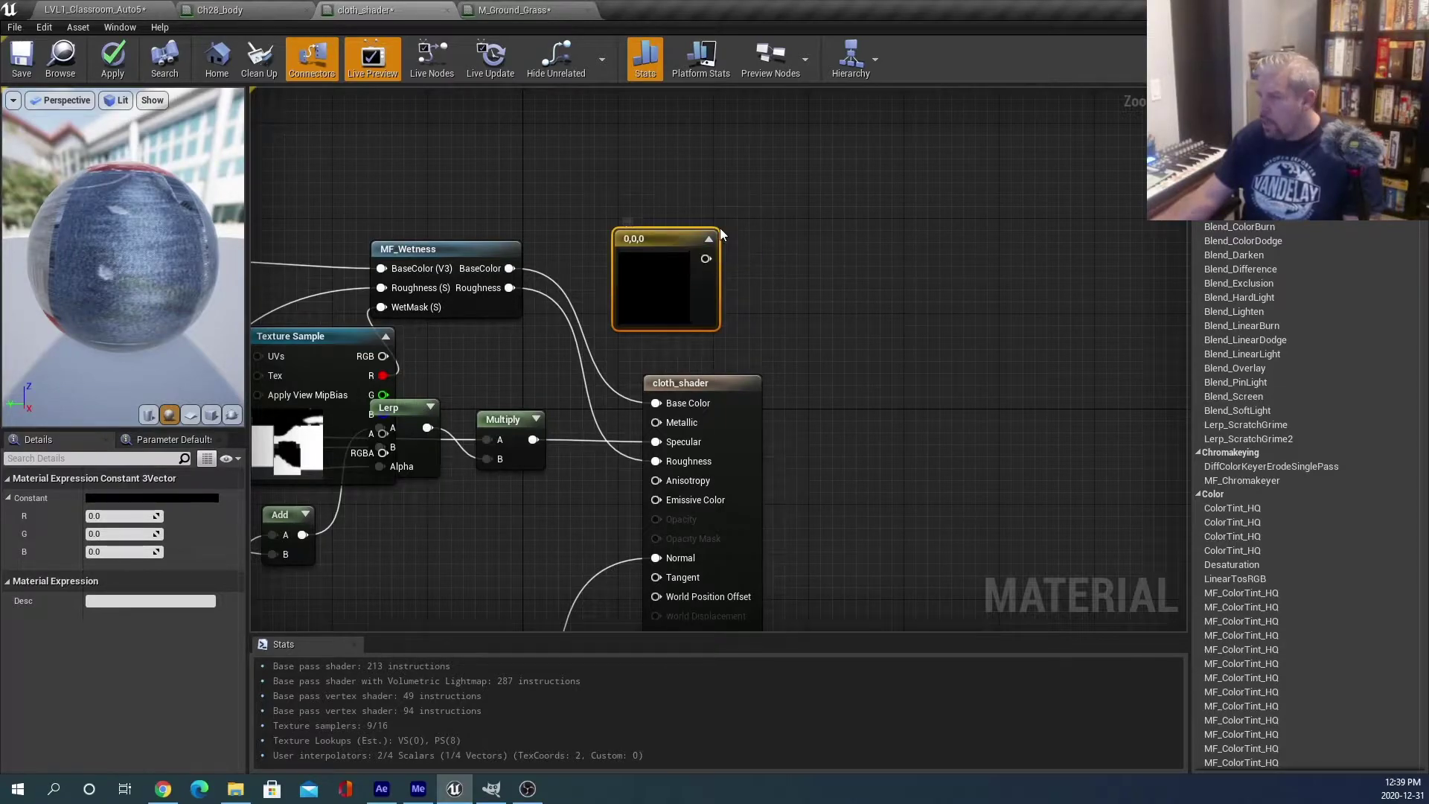
pyautogui.click(784, 238)
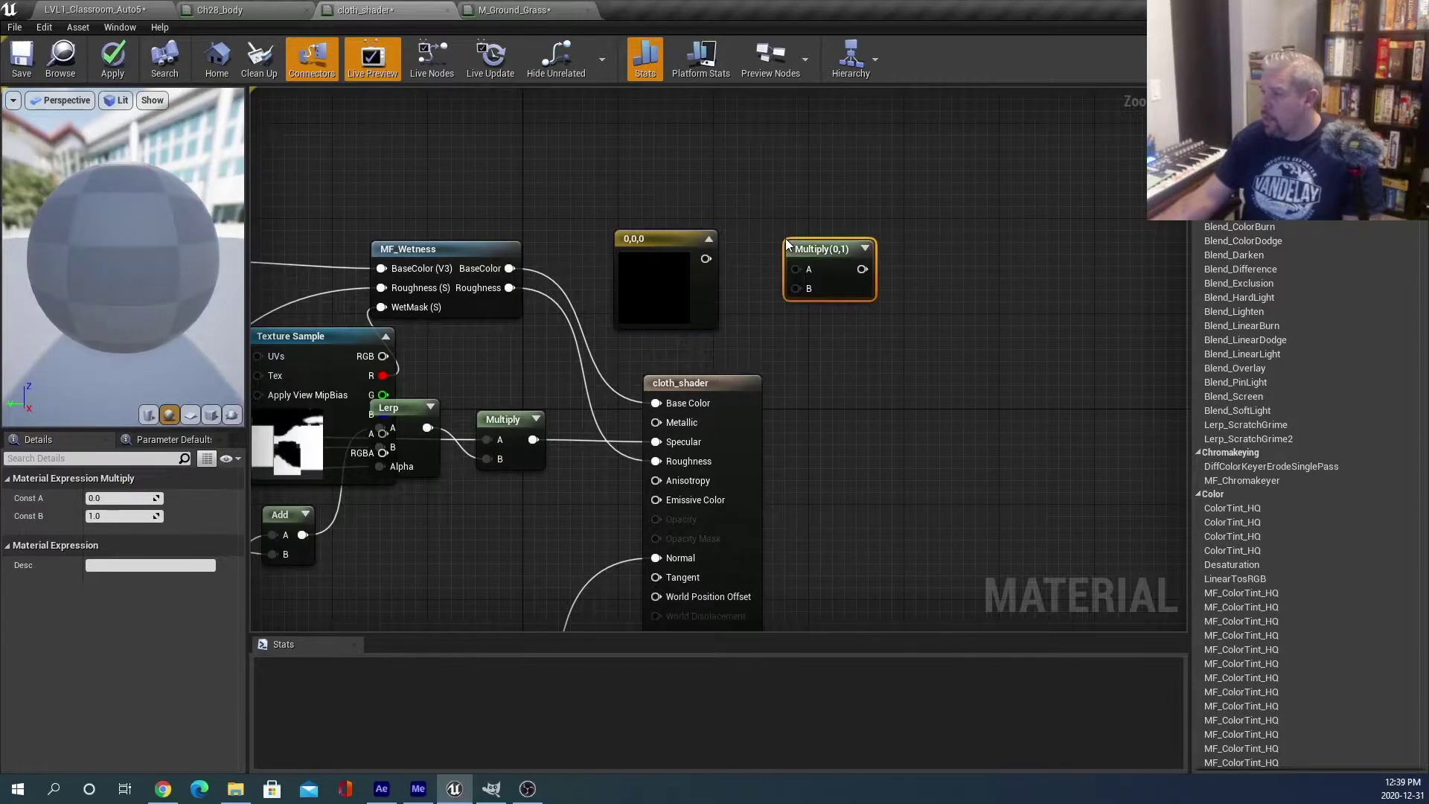
pyautogui.moveTo(822, 253); pyautogui.dragTo(810, 245)
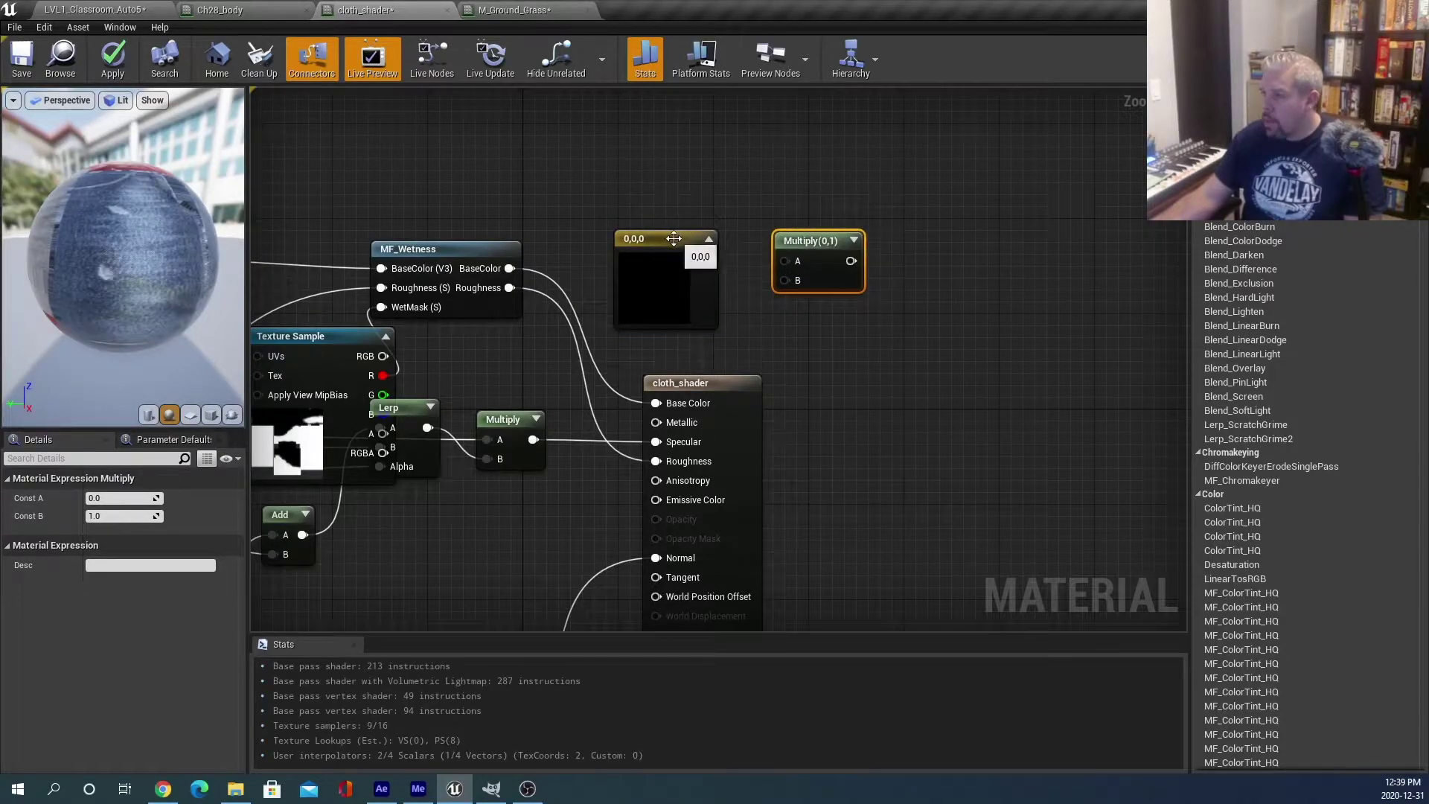
pyautogui.moveTo(672, 239); pyautogui.dragTo(627, 171)
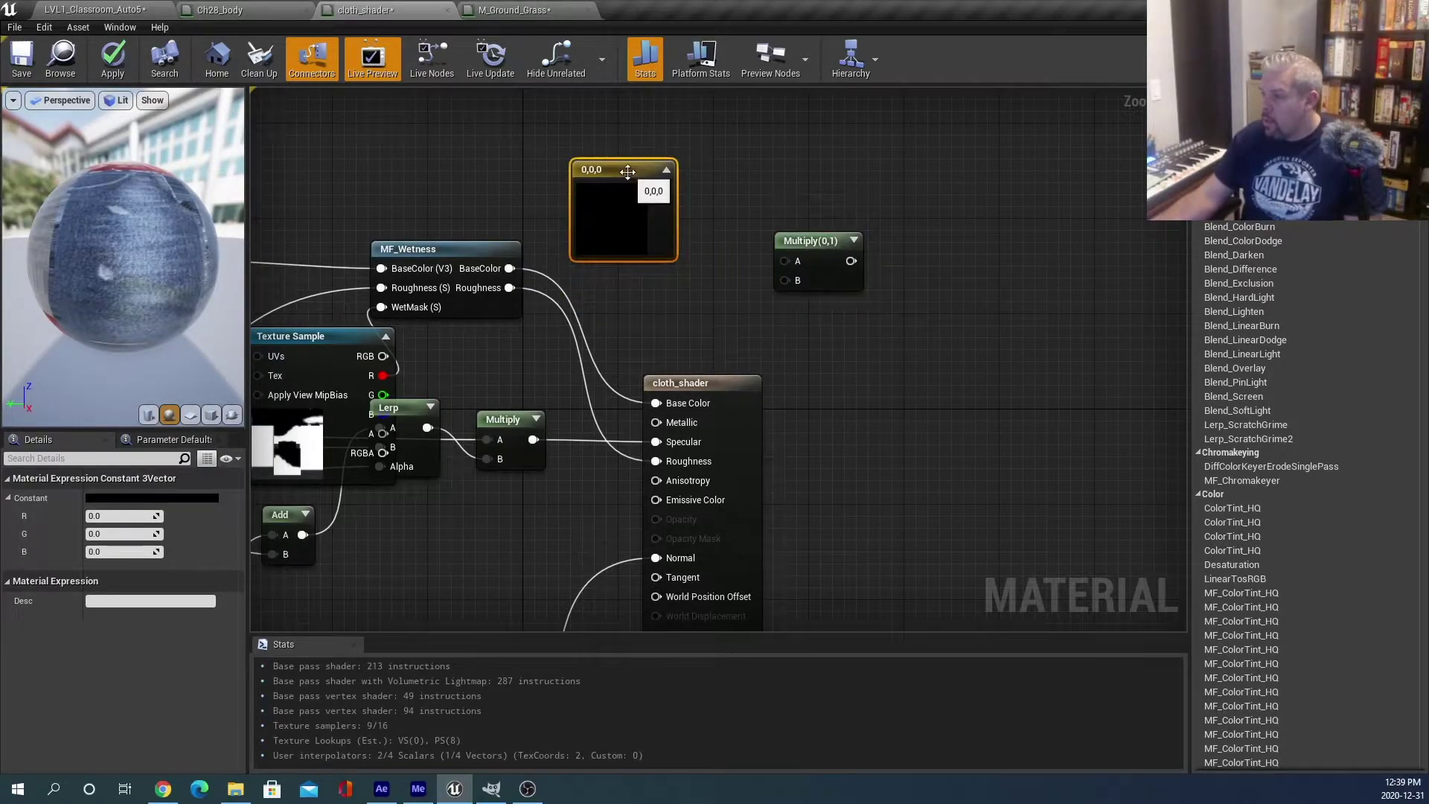
# Set the Constant3Vector color to bright turquoise with R 0, G 1.0 and B 0.85423.
pyautogui.doubleClick(625, 216)
pyautogui.moveTo(721, 340); pyautogui.dragTo(640, 355)
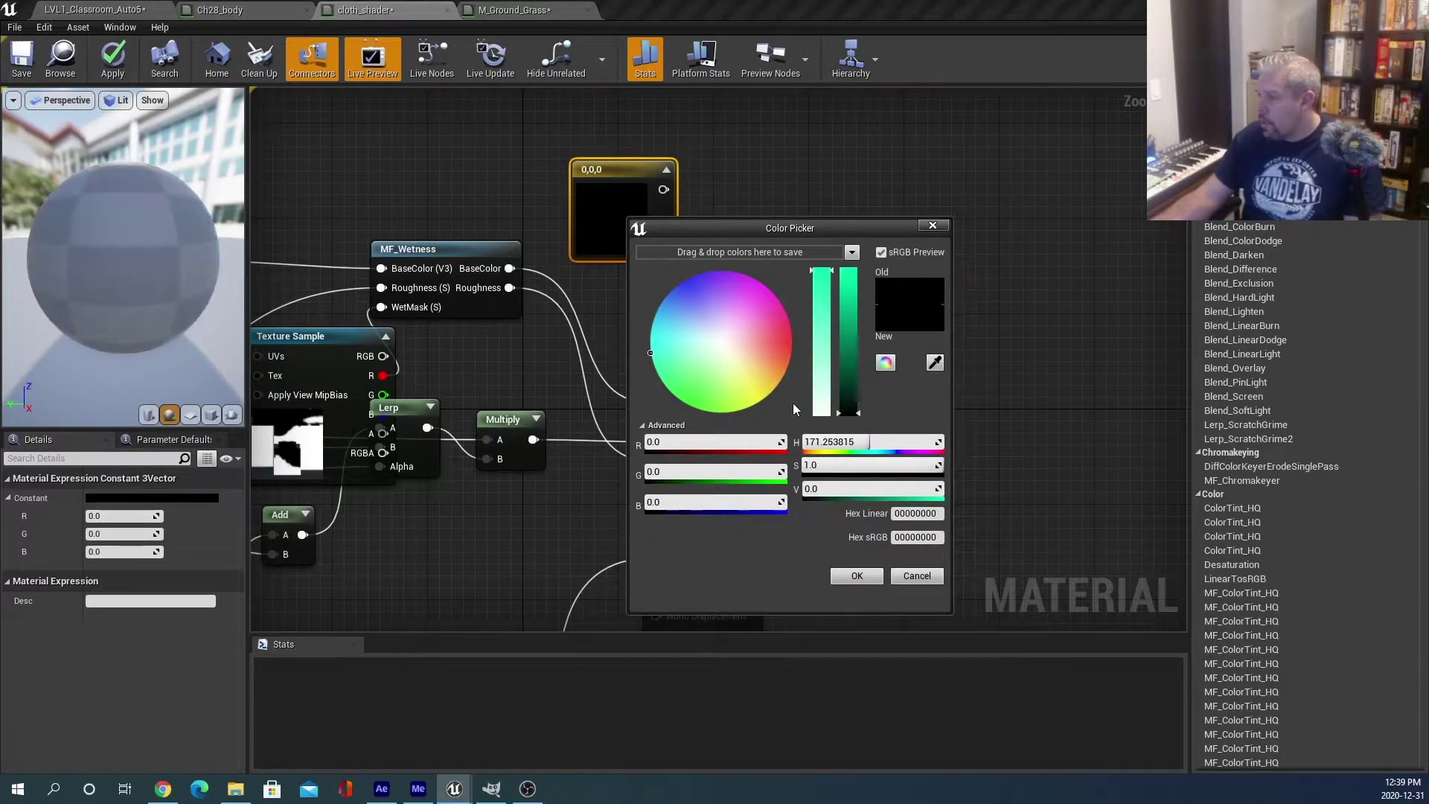
pyautogui.moveTo(856, 412); pyautogui.dragTo(849, 270)
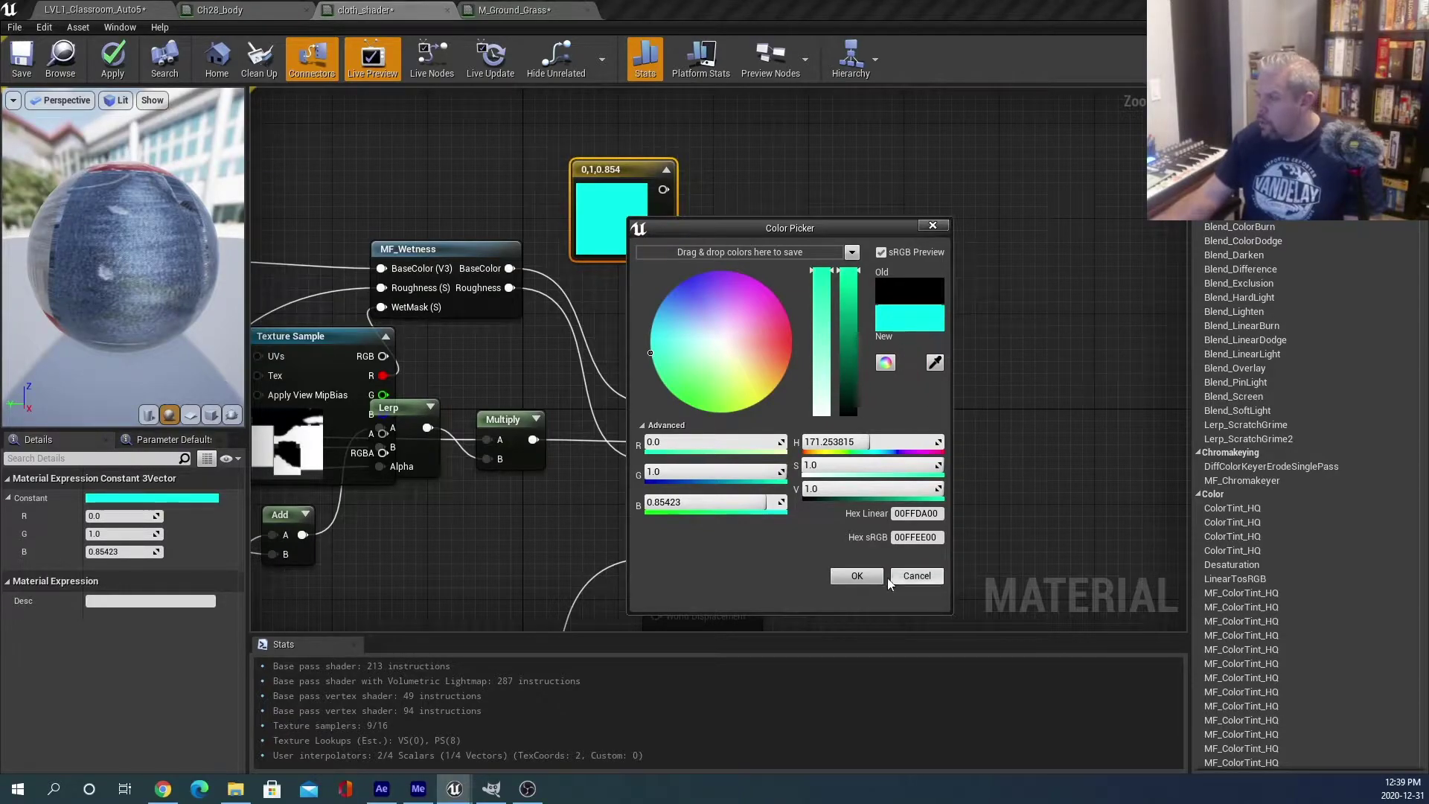
pyautogui.click(854, 574)
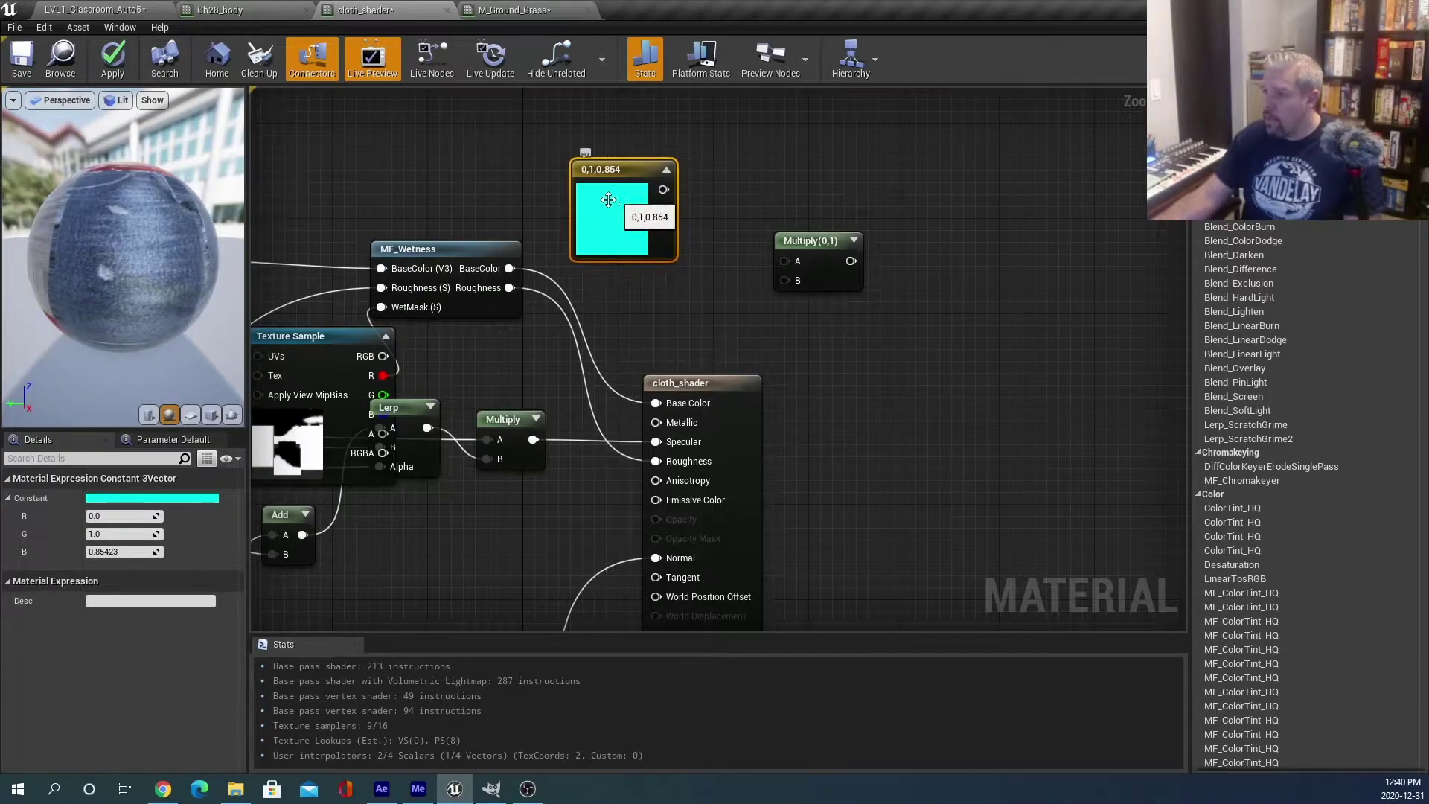
# Multiply the turquoise constant (A) by MF_Wetness BaseColor (B), feed the result into cloth_shader's Base Color, and apply and save the material.
pyautogui.moveTo(818, 240); pyautogui.dragTo(746, 228)
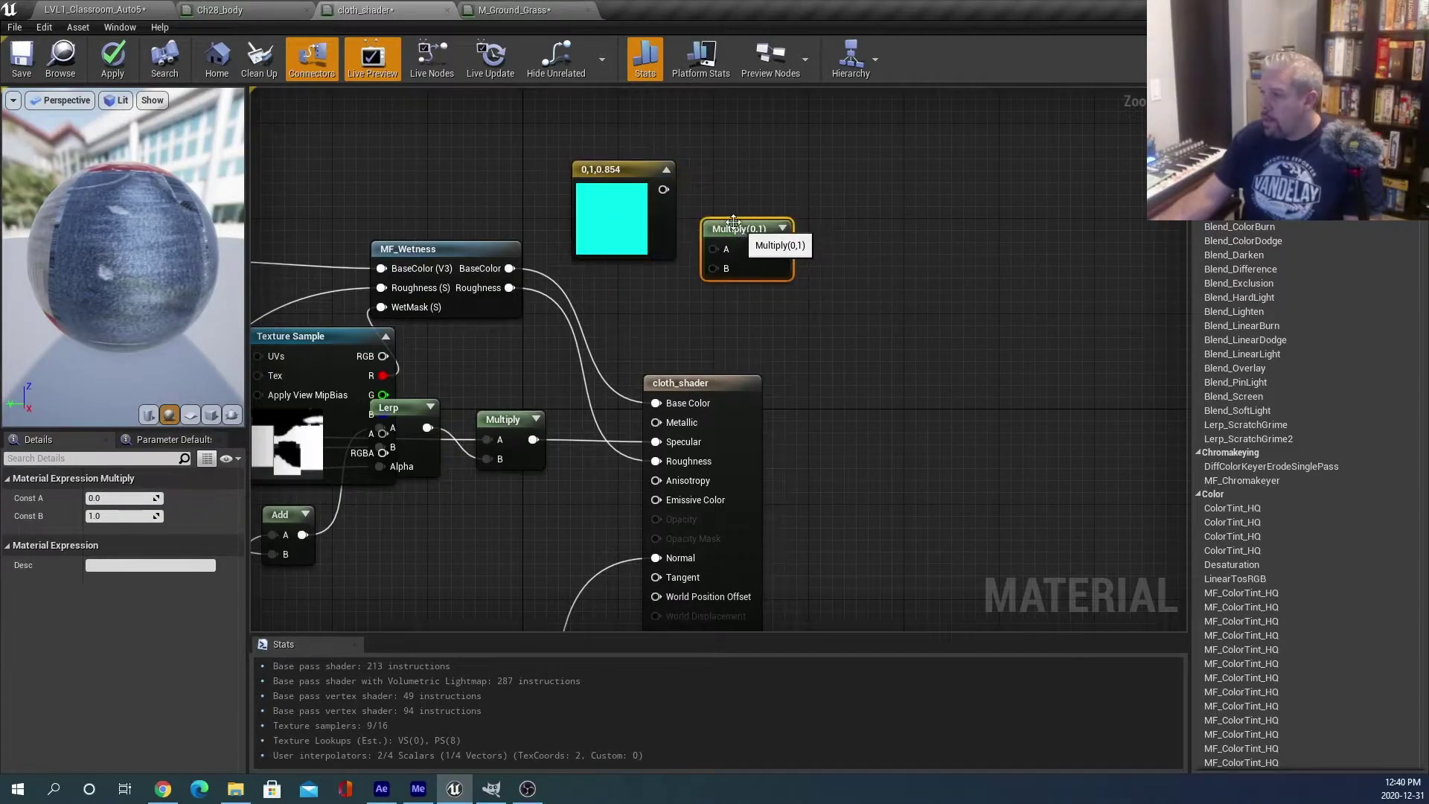
pyautogui.moveTo(663, 189); pyautogui.dragTo(711, 248)
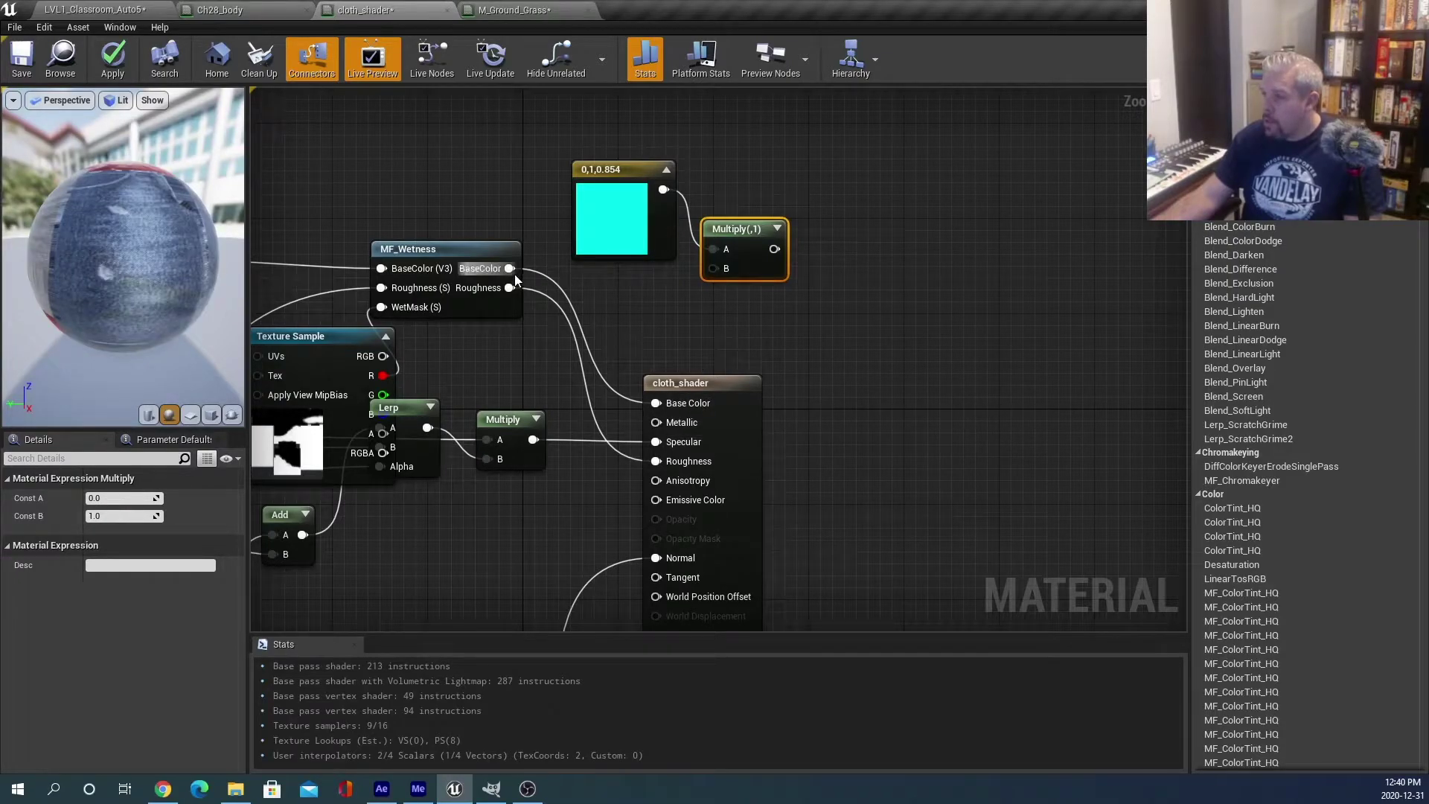
pyautogui.moveTo(510, 268); pyautogui.dragTo(655, 403)
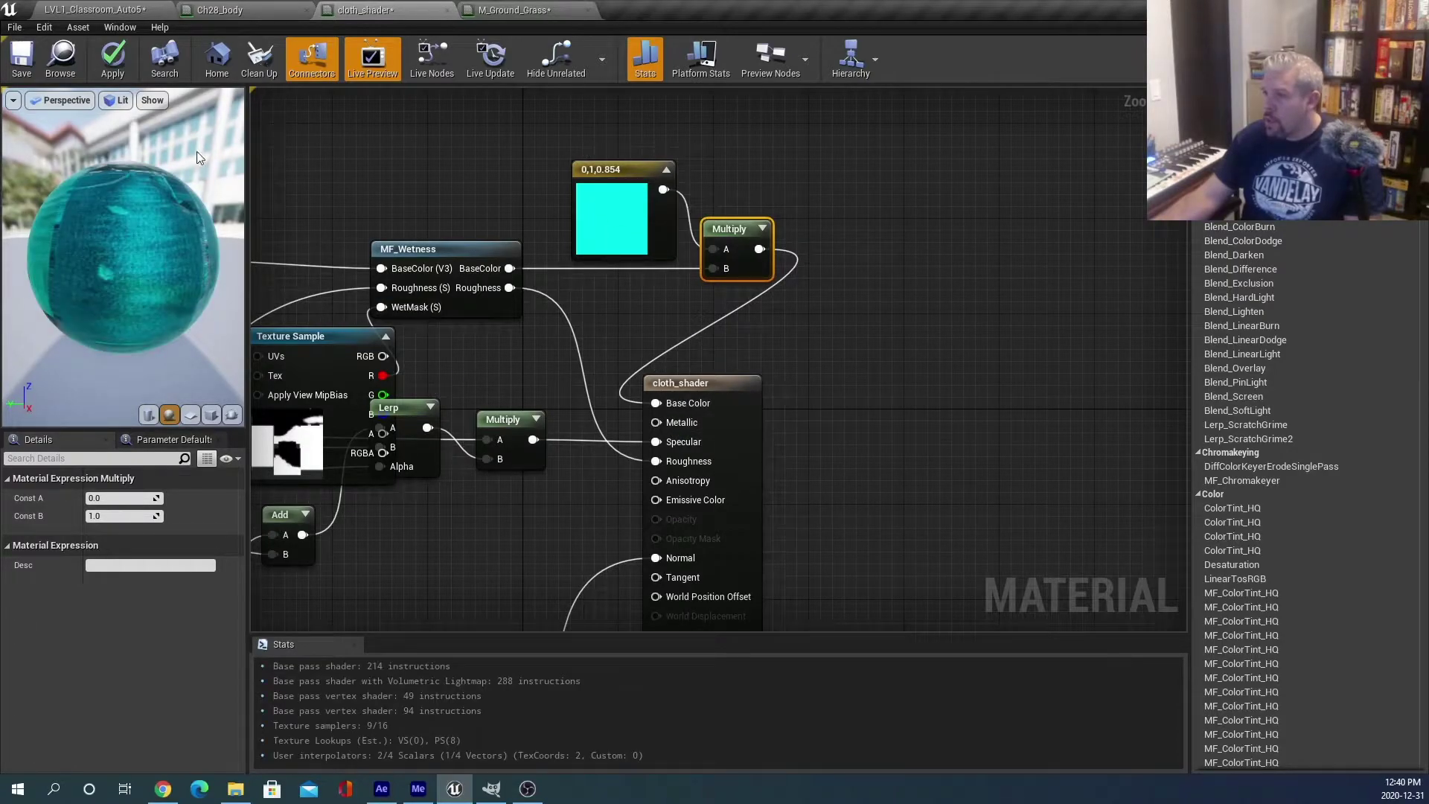
pyautogui.click(116, 67)
pyautogui.click(24, 61)
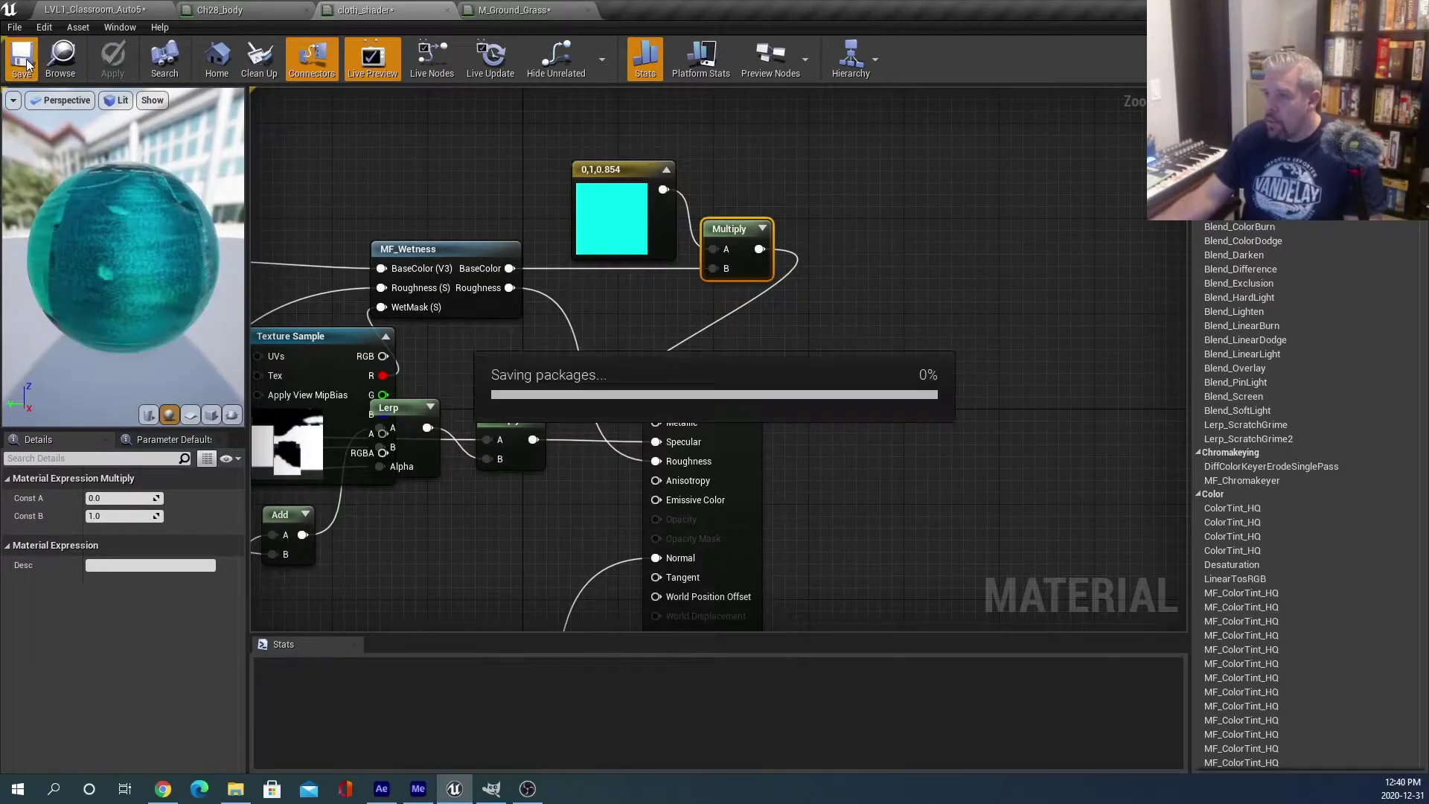
# Go back to the classroom level and examine the tinted shirt and jeans on the boy up close and from afar.
pyautogui.click(95, 10)
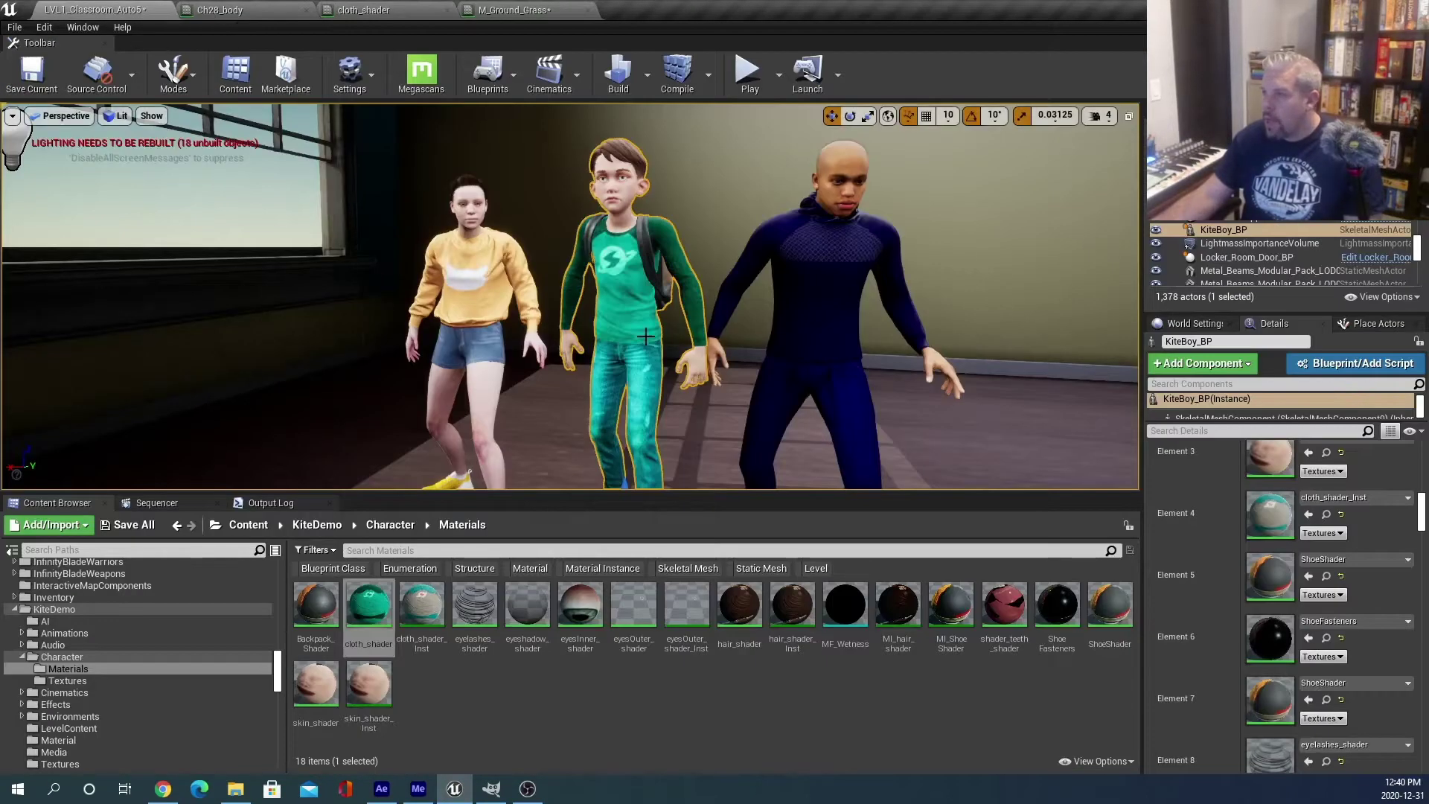
pyautogui.scroll(4, 595, 337)
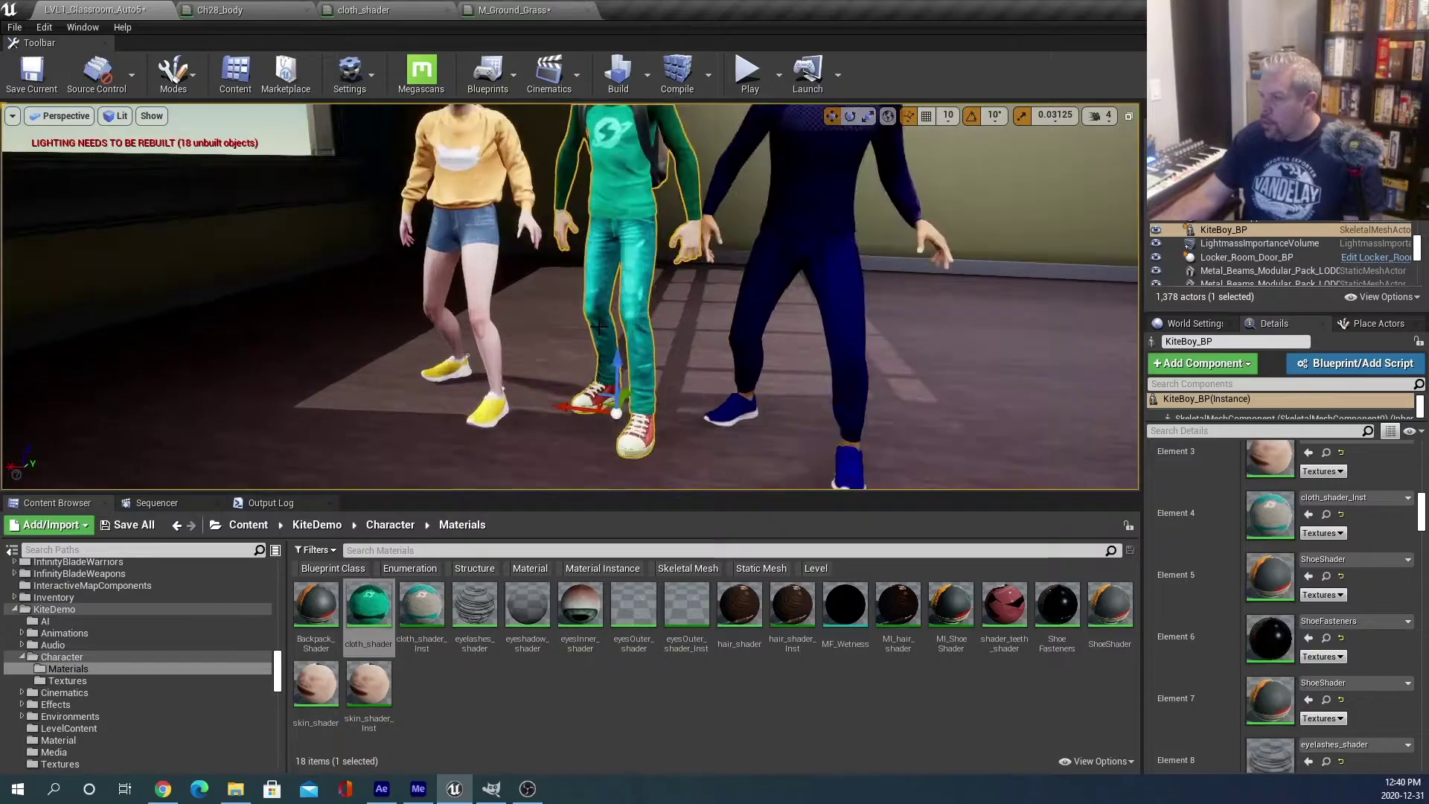
pyautogui.scroll(2, 595, 337)
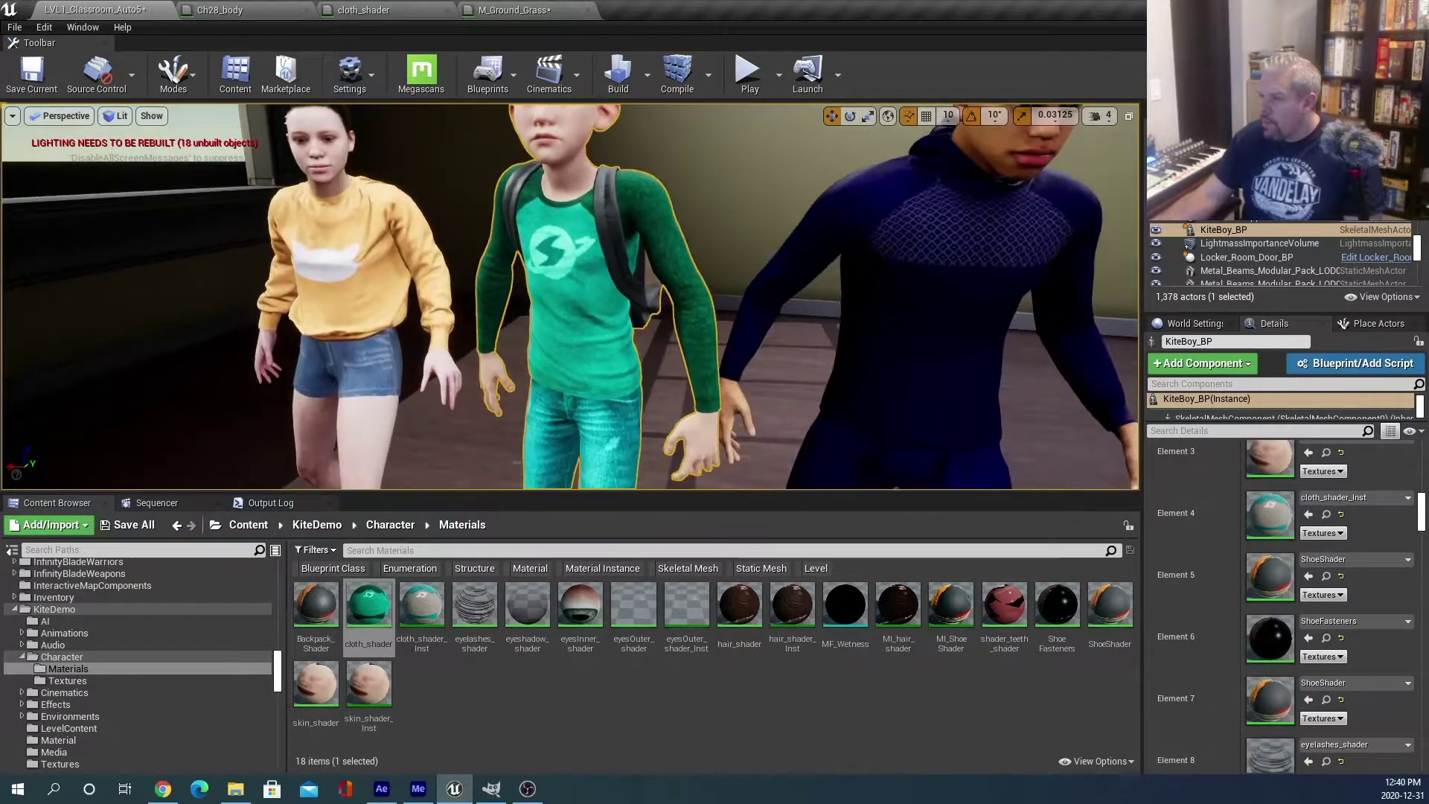
pyautogui.press('f')
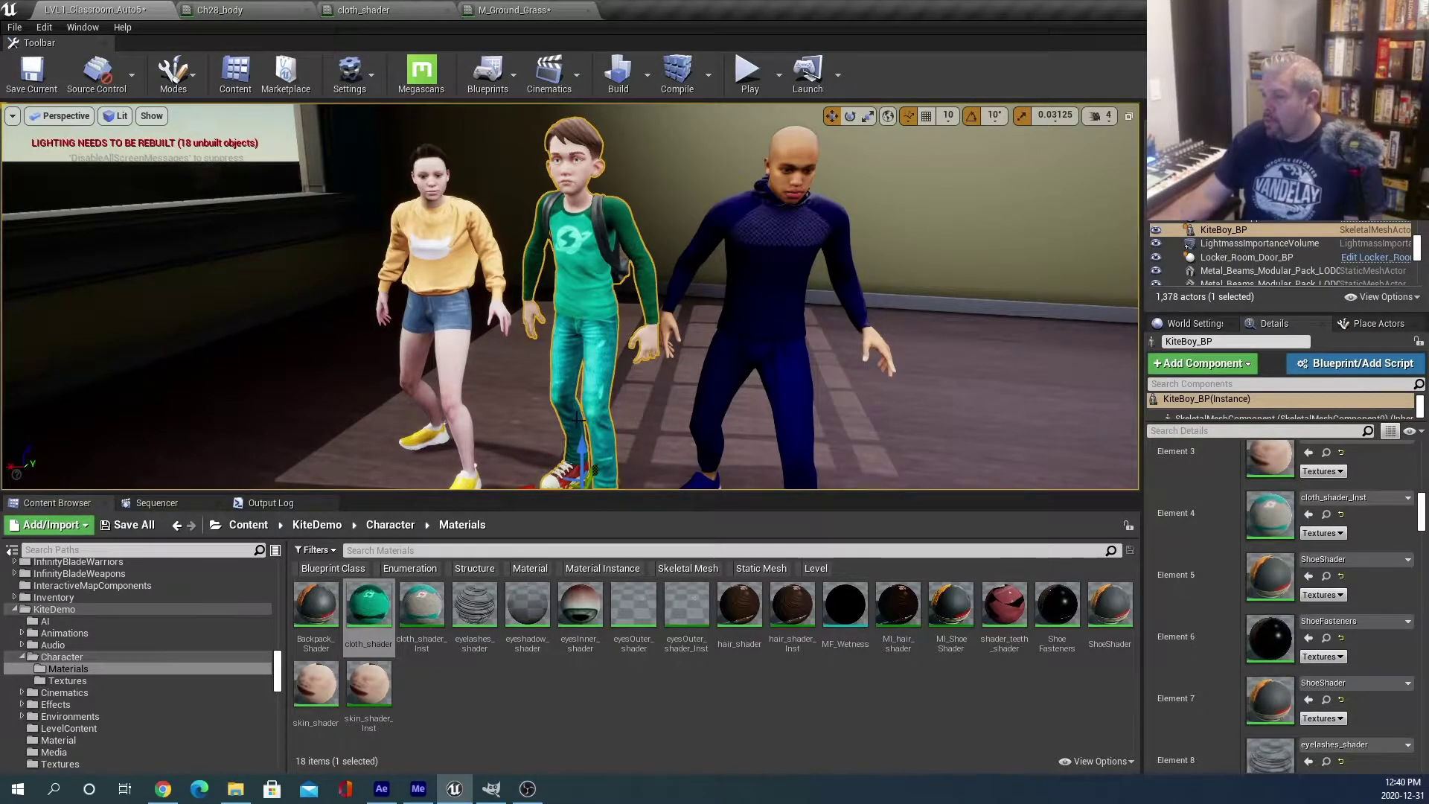
pyautogui.scroll(5, 579, 418)
pyautogui.scroll(-5, 585, 316)
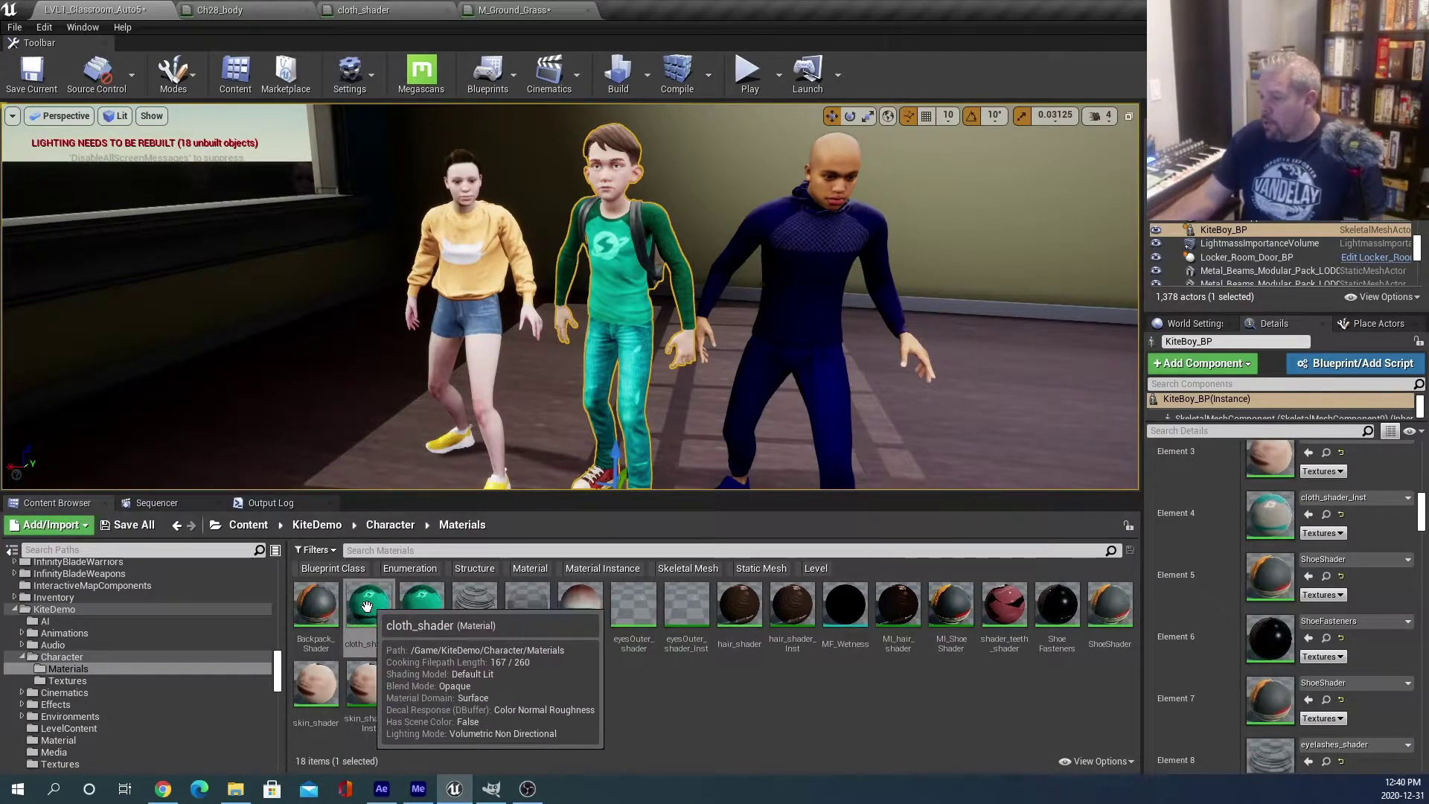
# Reopen the cloth_shader material and delete the tint's Multiply node and its turquoise constant.
pyautogui.click(367, 605)
pyautogui.doubleClick(367, 605)
pyautogui.click(735, 231)
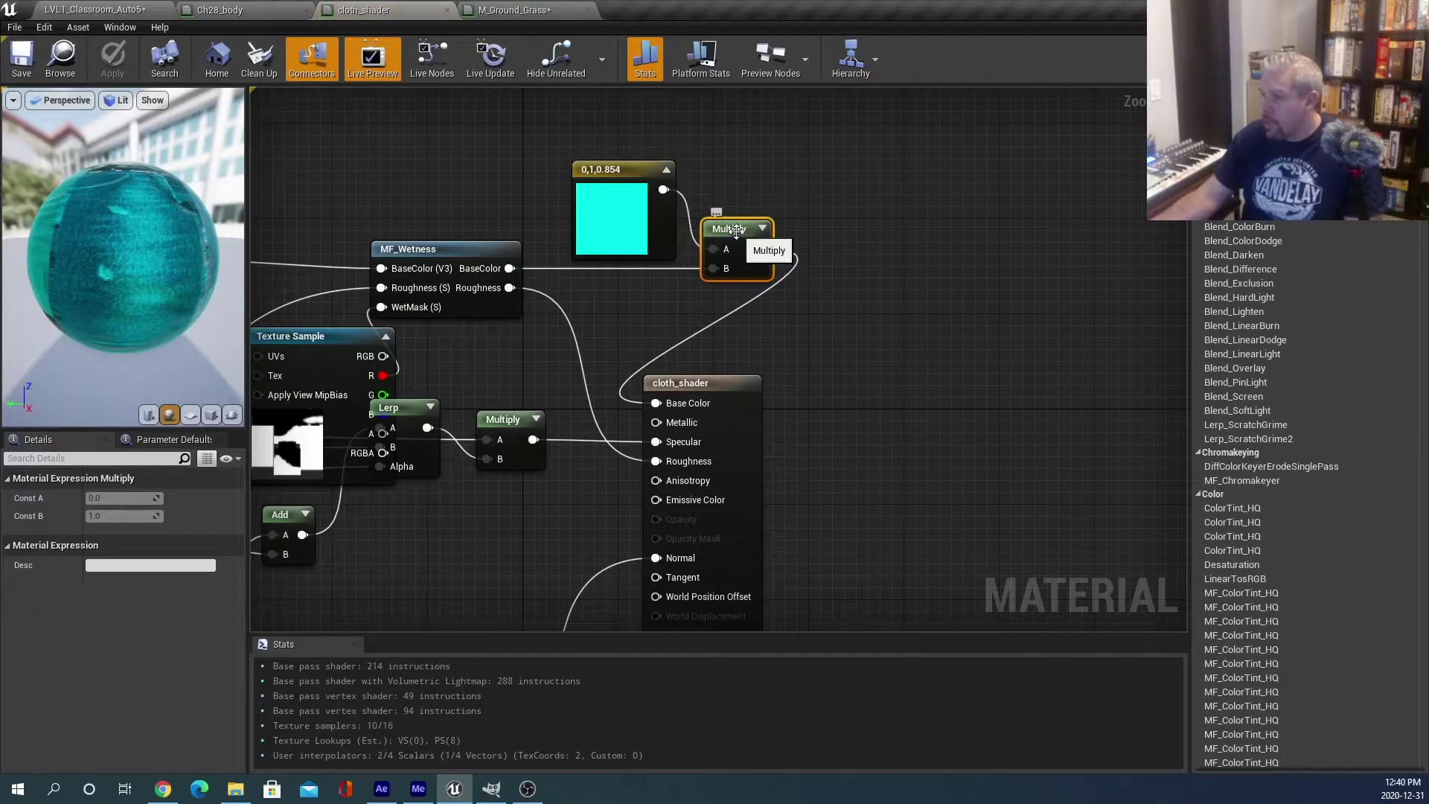
pyautogui.press('Delete')
pyautogui.click(630, 193)
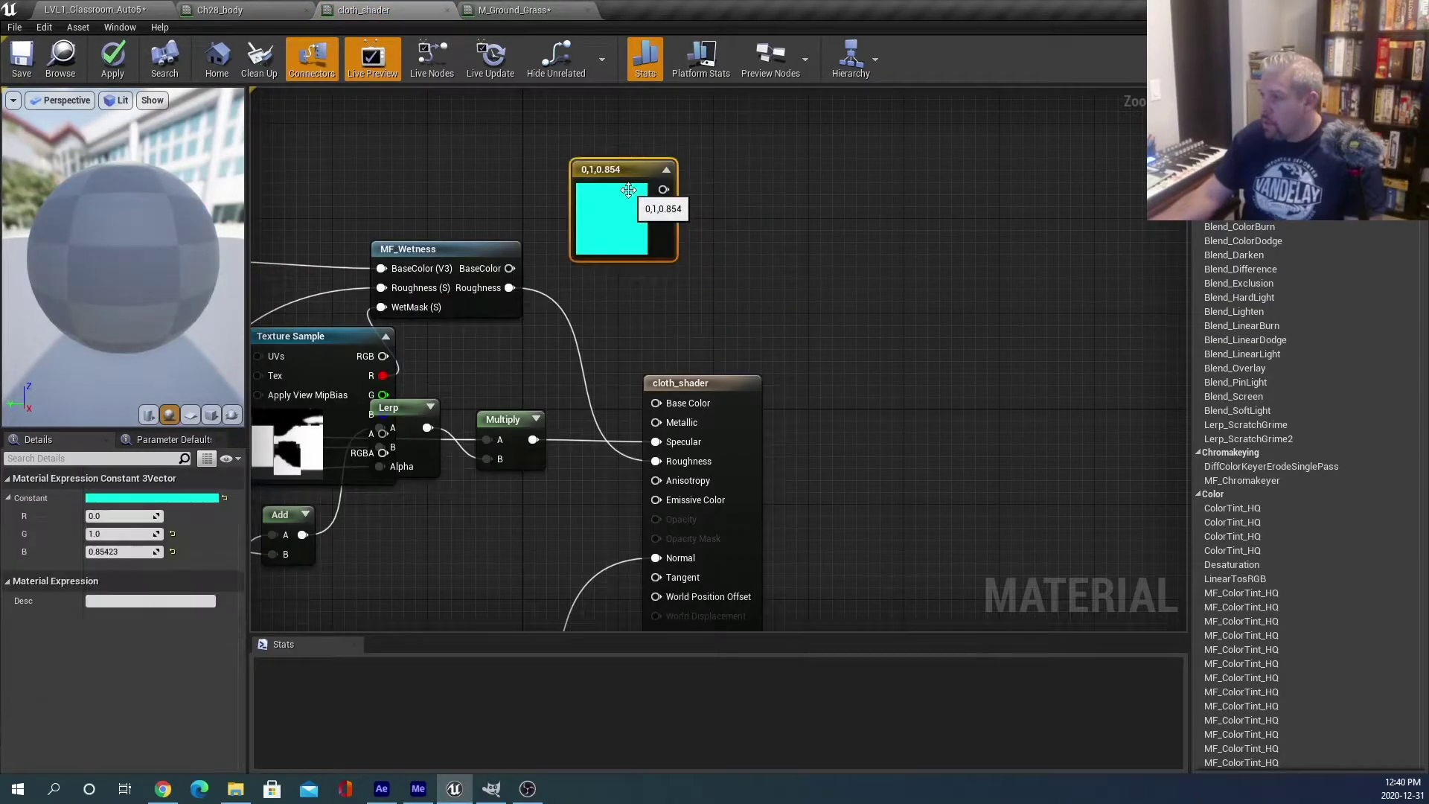
pyautogui.press('Delete')
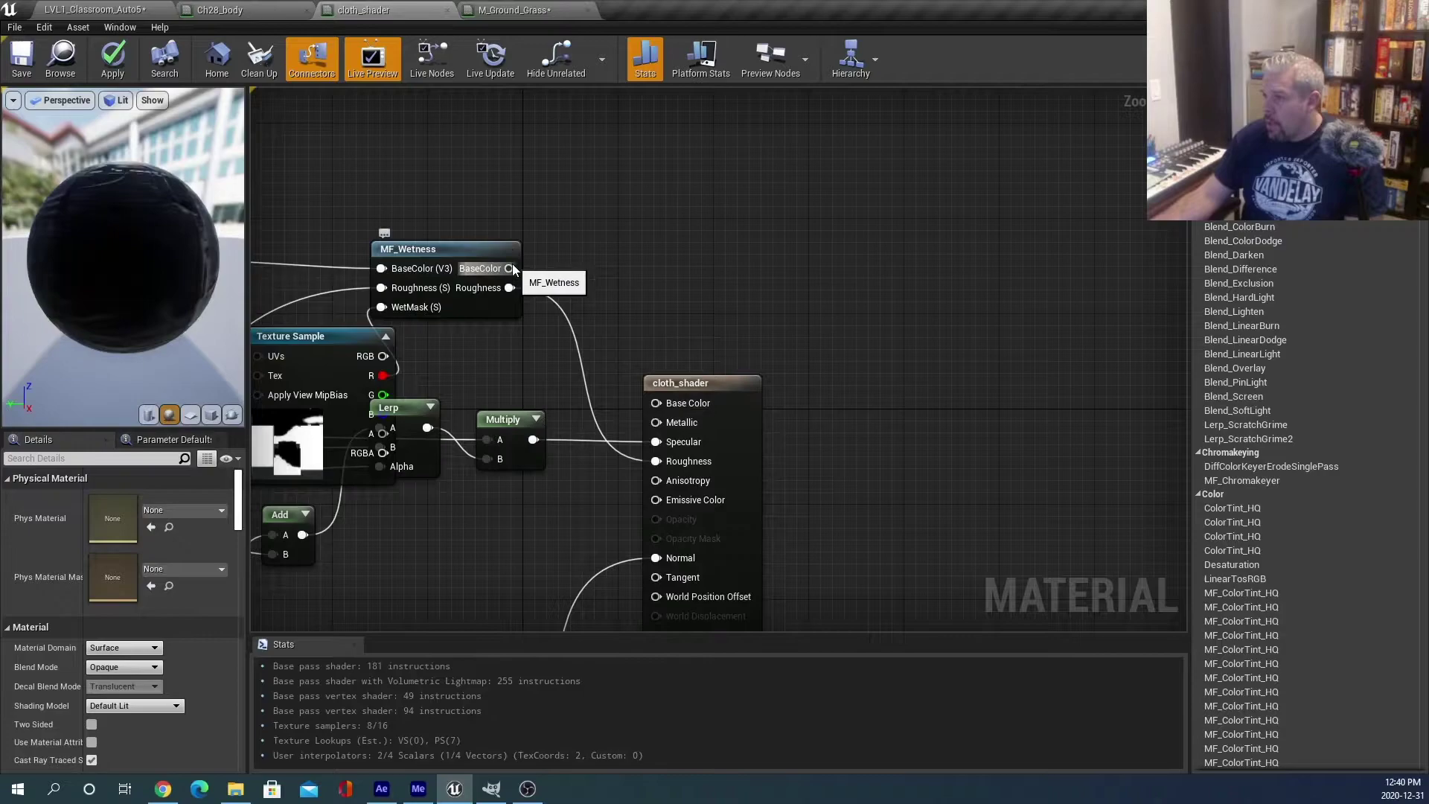
# Reconnect MF_Wetness BaseColor directly to cloth_shader's Base Color, and apply and save the material.
pyautogui.moveTo(510, 268); pyautogui.dragTo(656, 402)
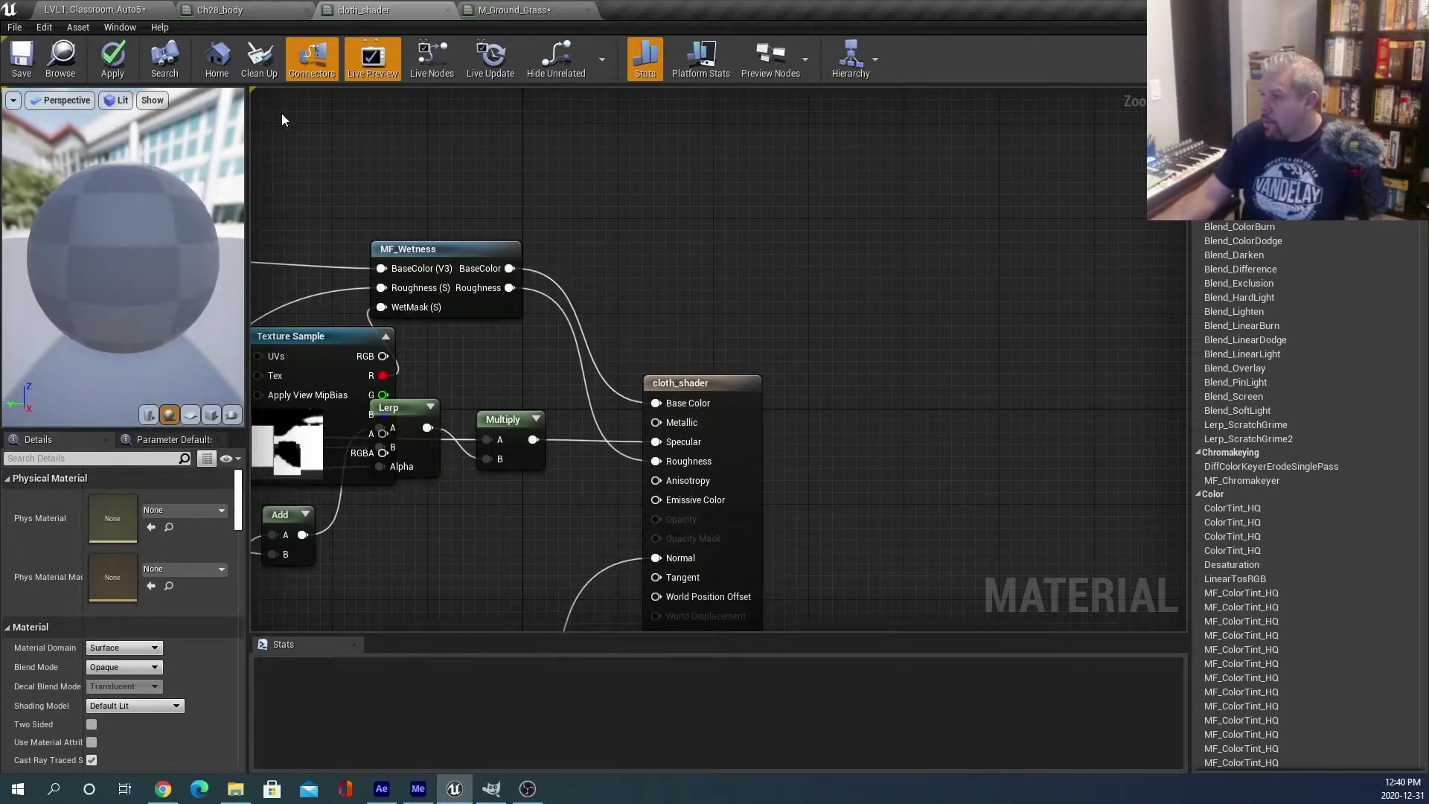
pyautogui.click(113, 71)
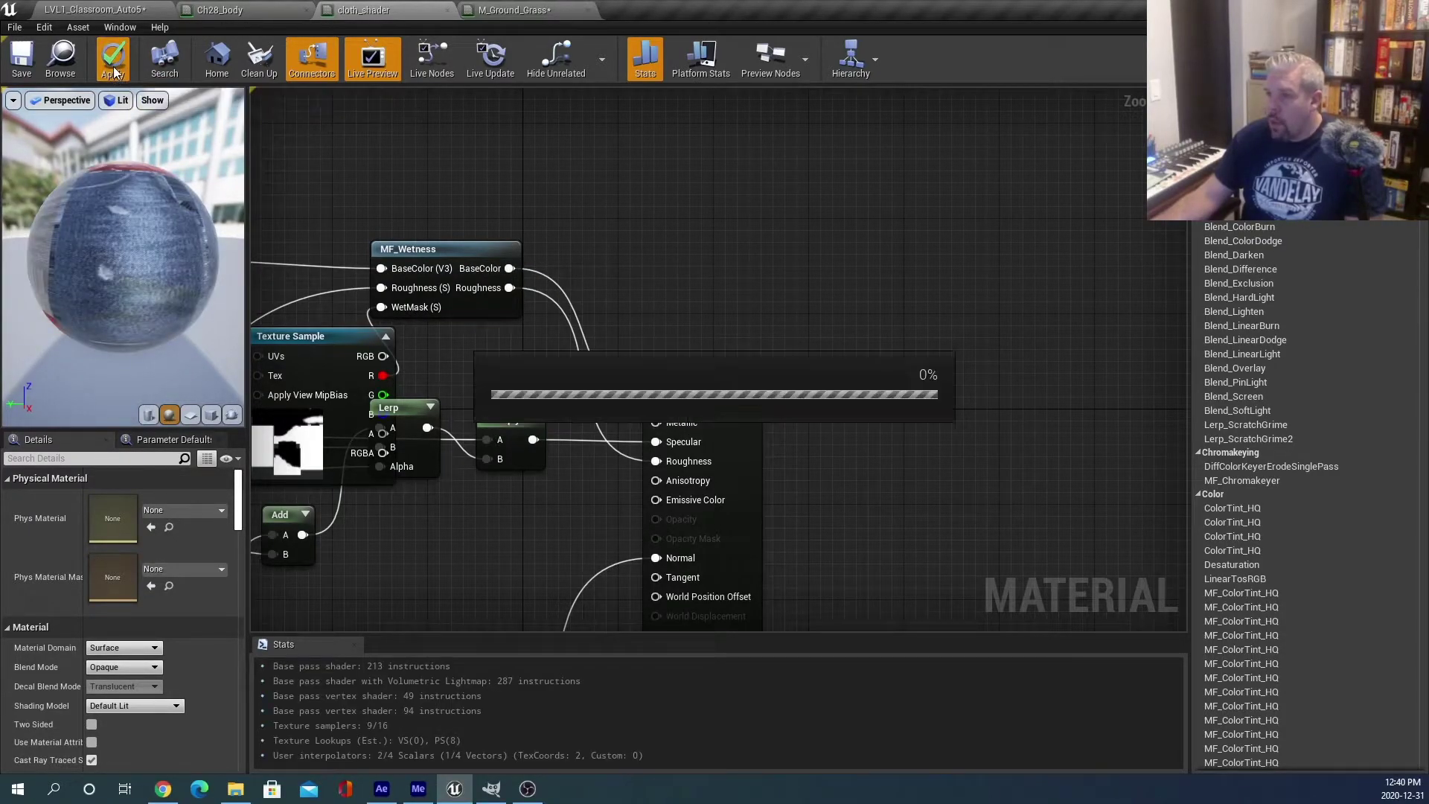
pyautogui.click(22, 58)
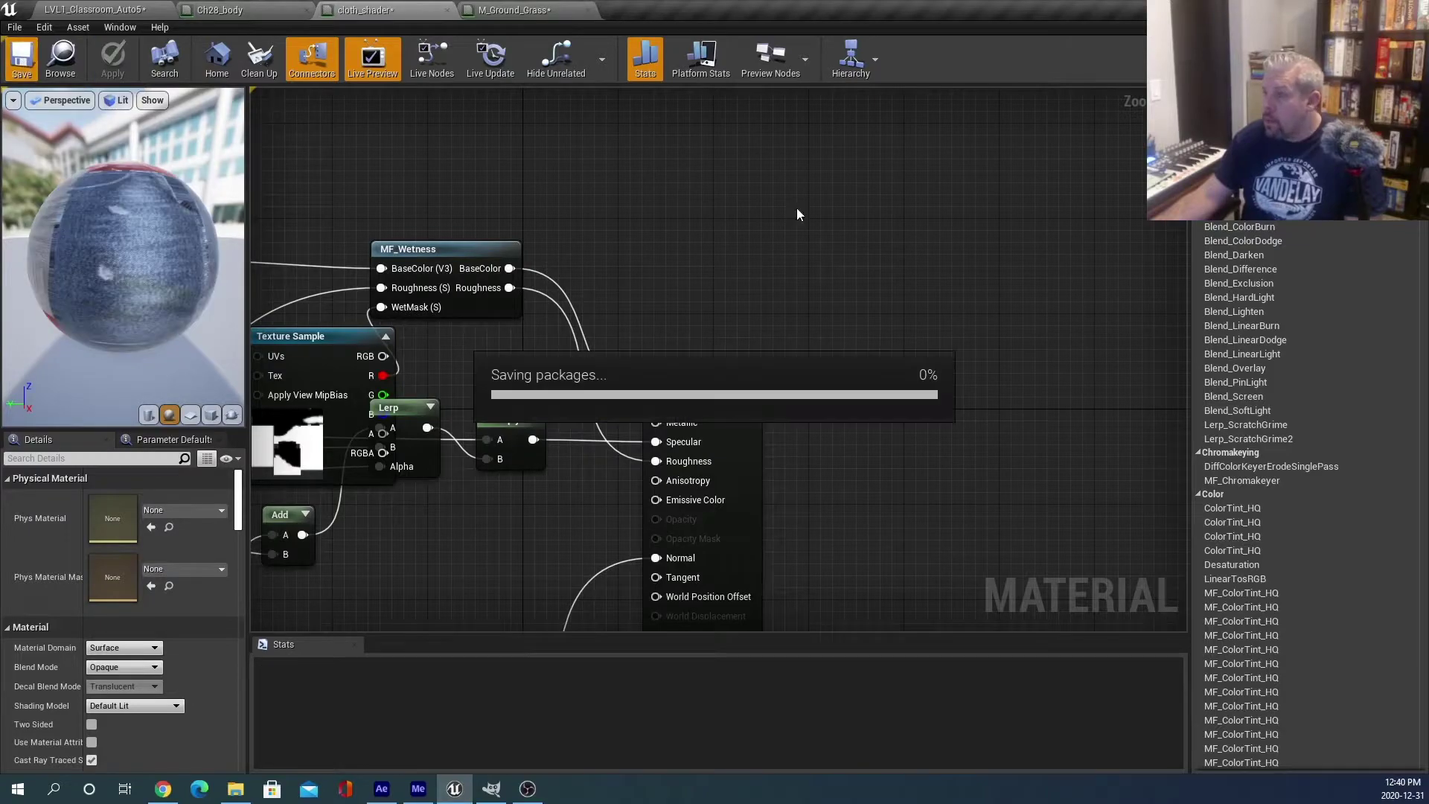
# Return to the classroom level and locate the boy's Element 4 material, cloth_shader_Inst, in the content browser.
pyautogui.click(101, 10)
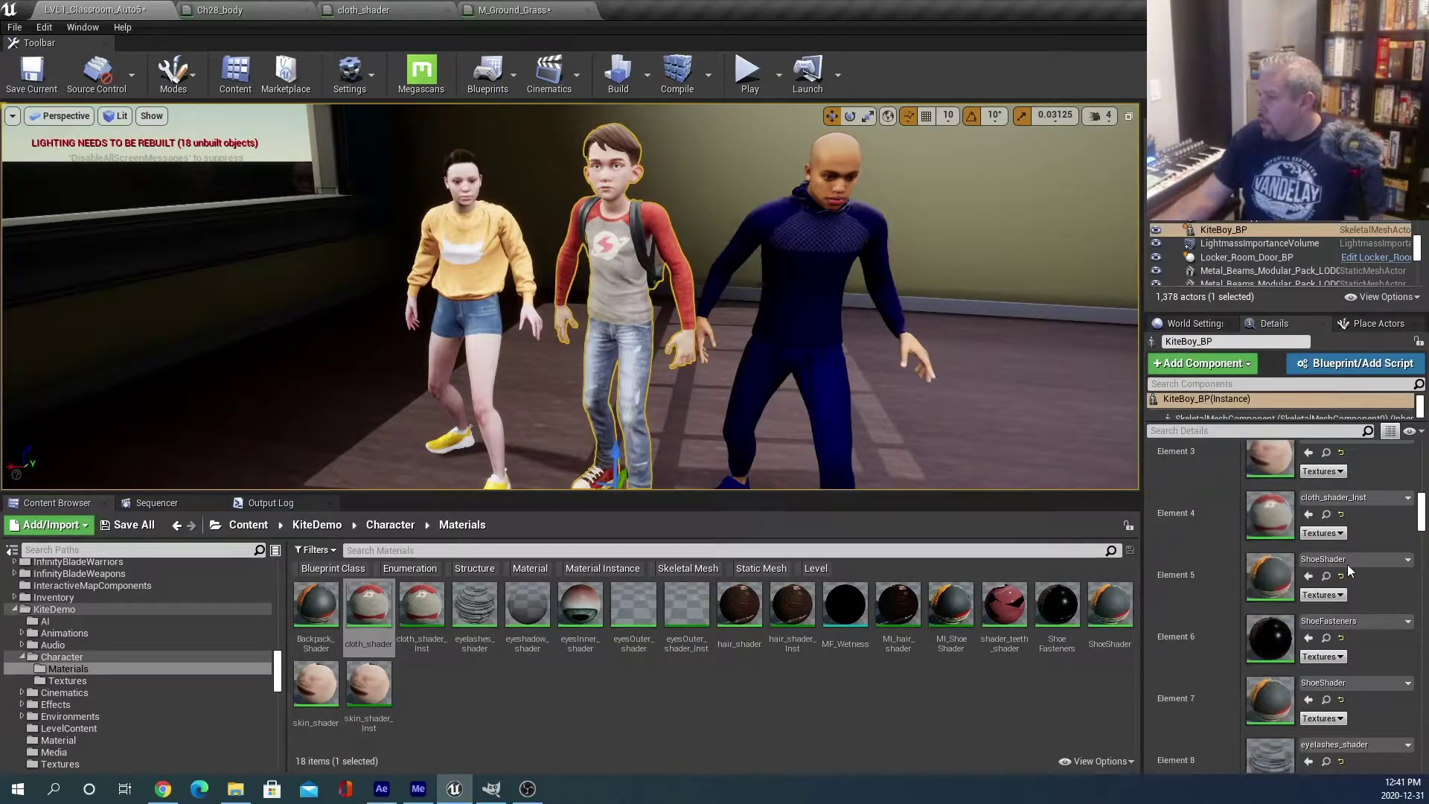
pyautogui.scroll(5, 1348, 570)
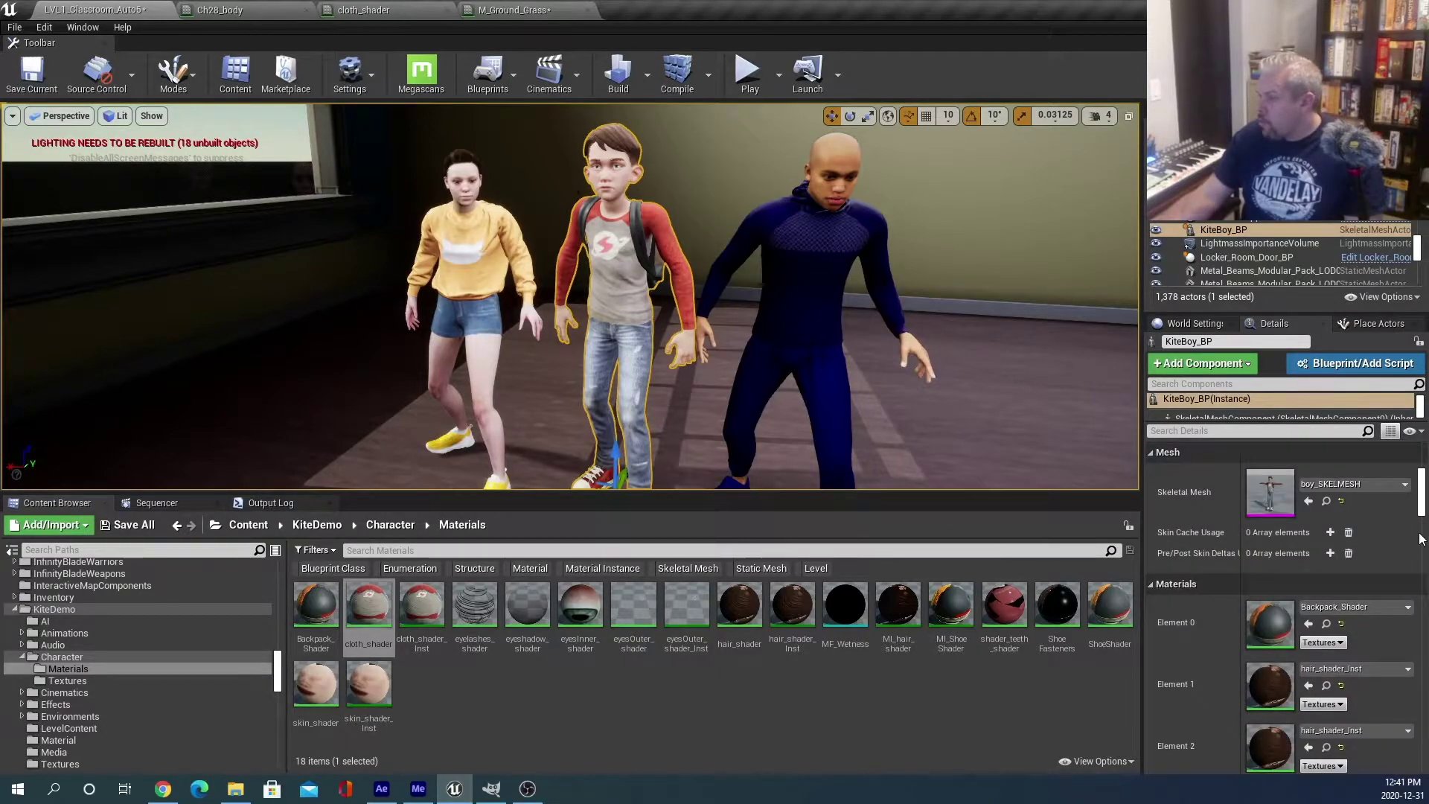
pyautogui.scroll(-3, 1285, 521)
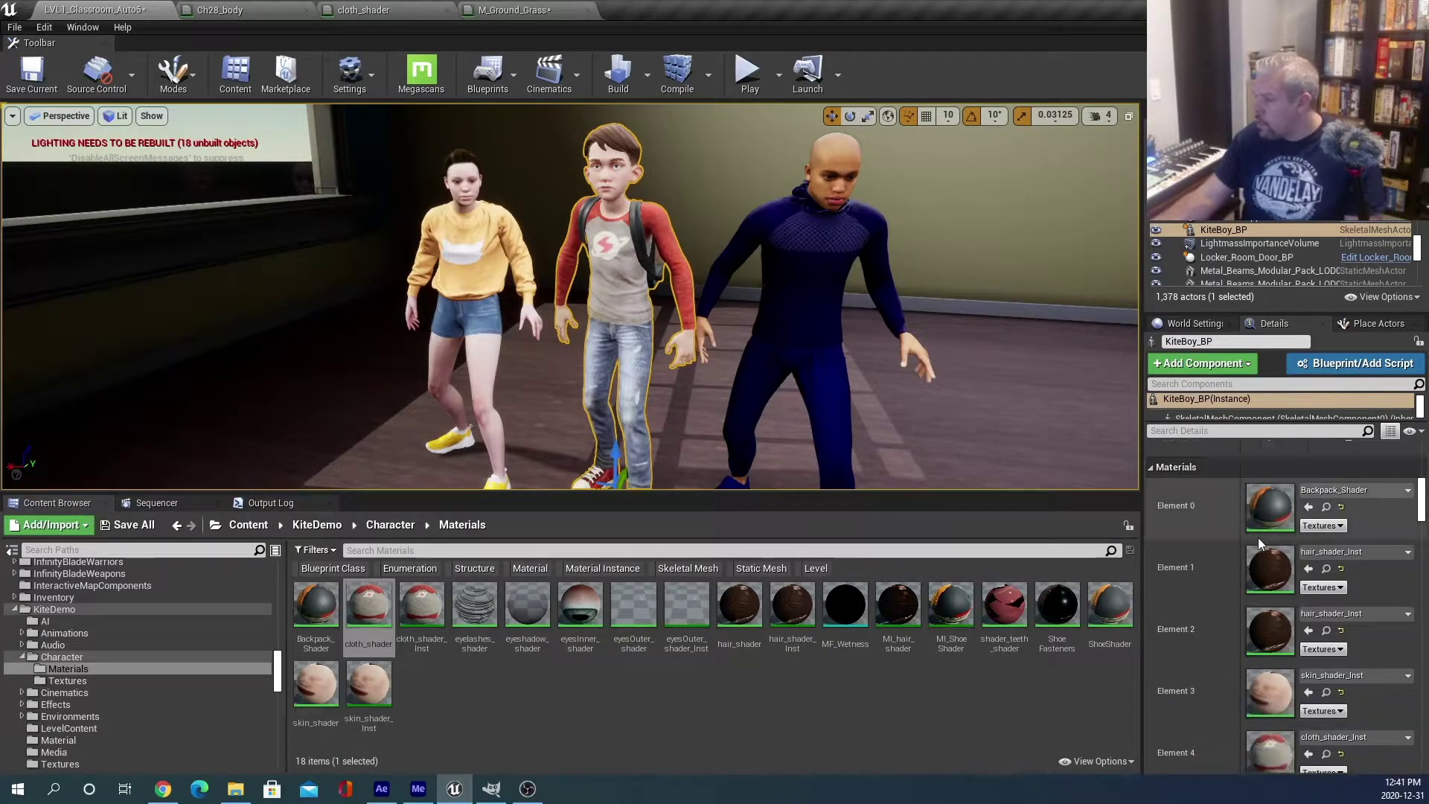
pyautogui.scroll(-2, 1257, 544)
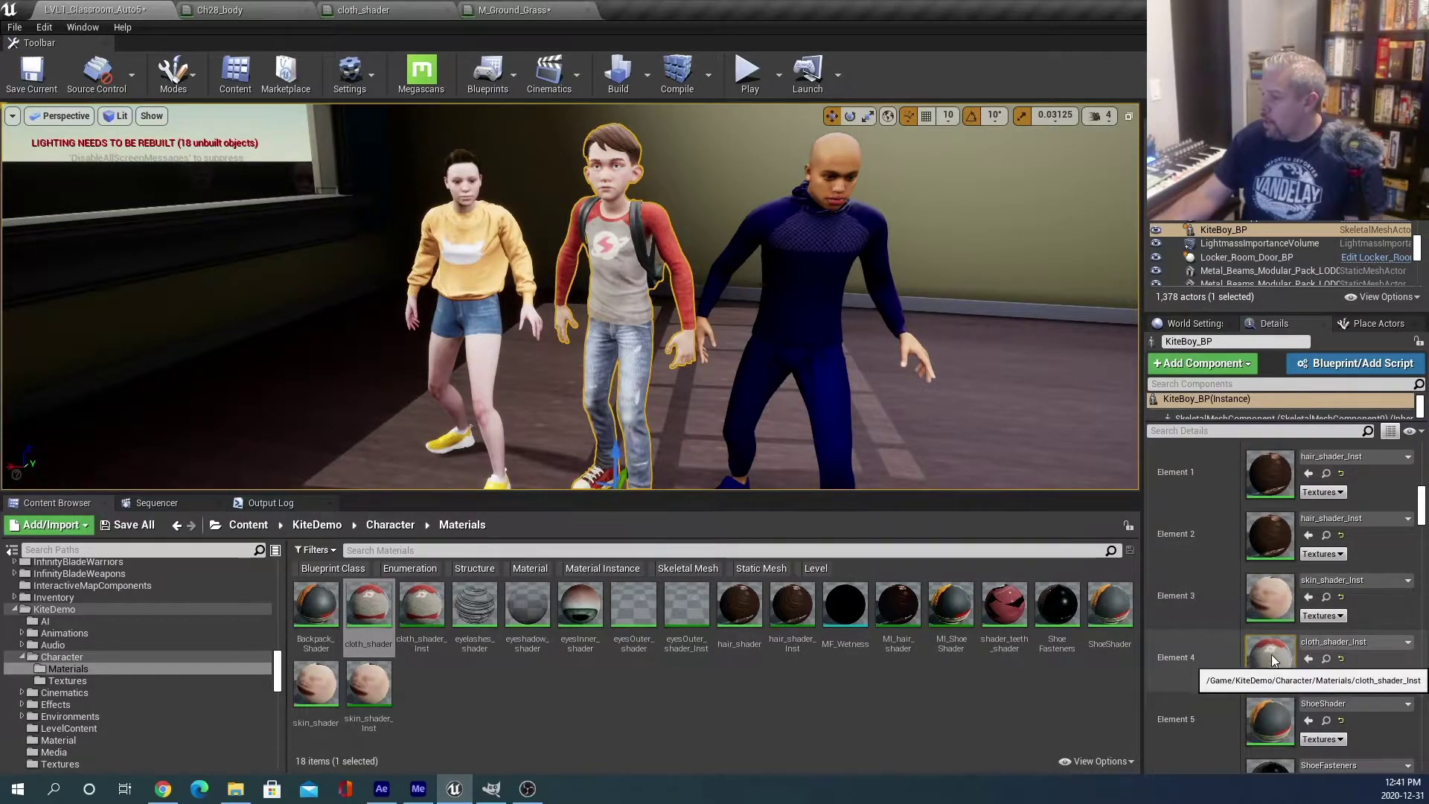
pyautogui.scroll(-1, 1272, 660)
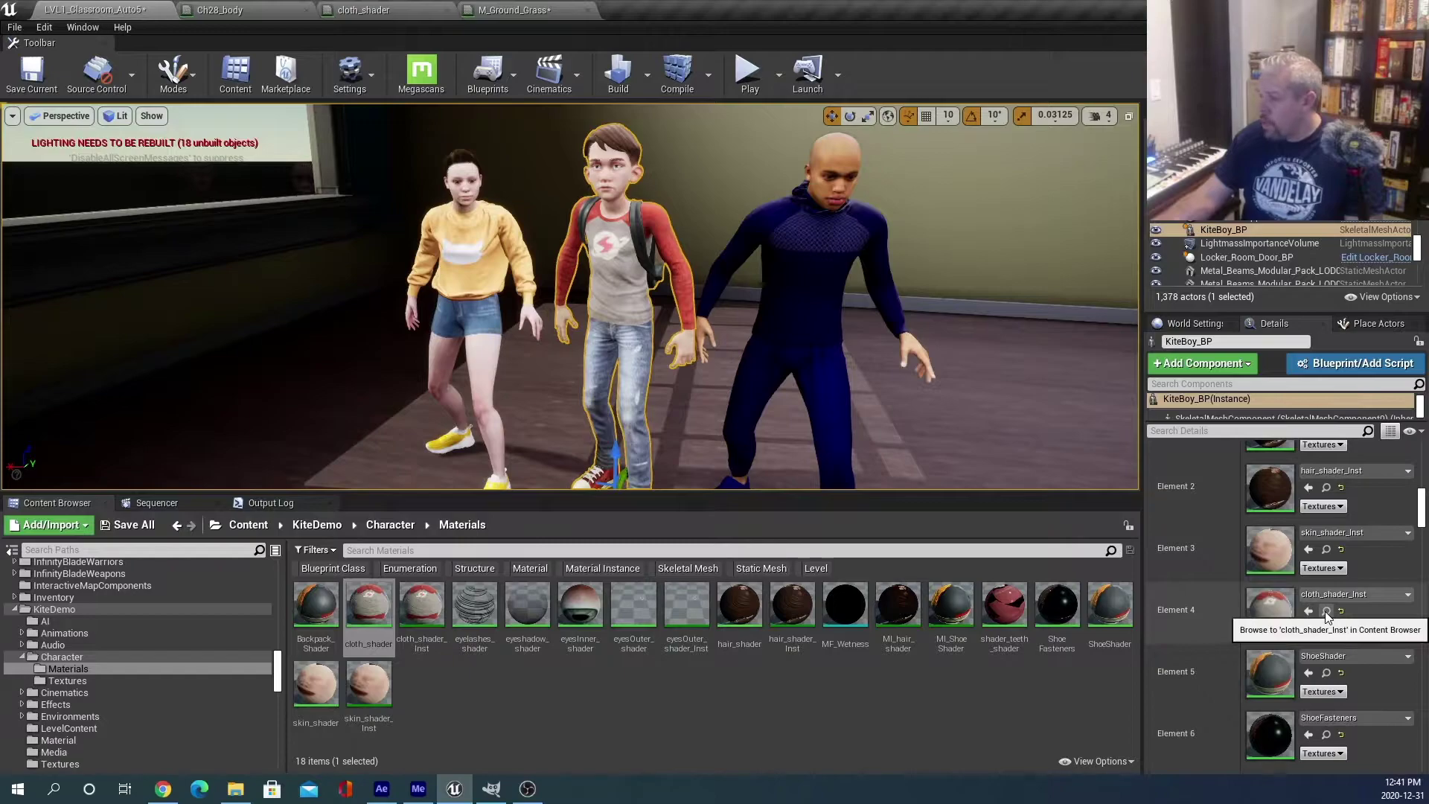
pyautogui.click(1326, 611)
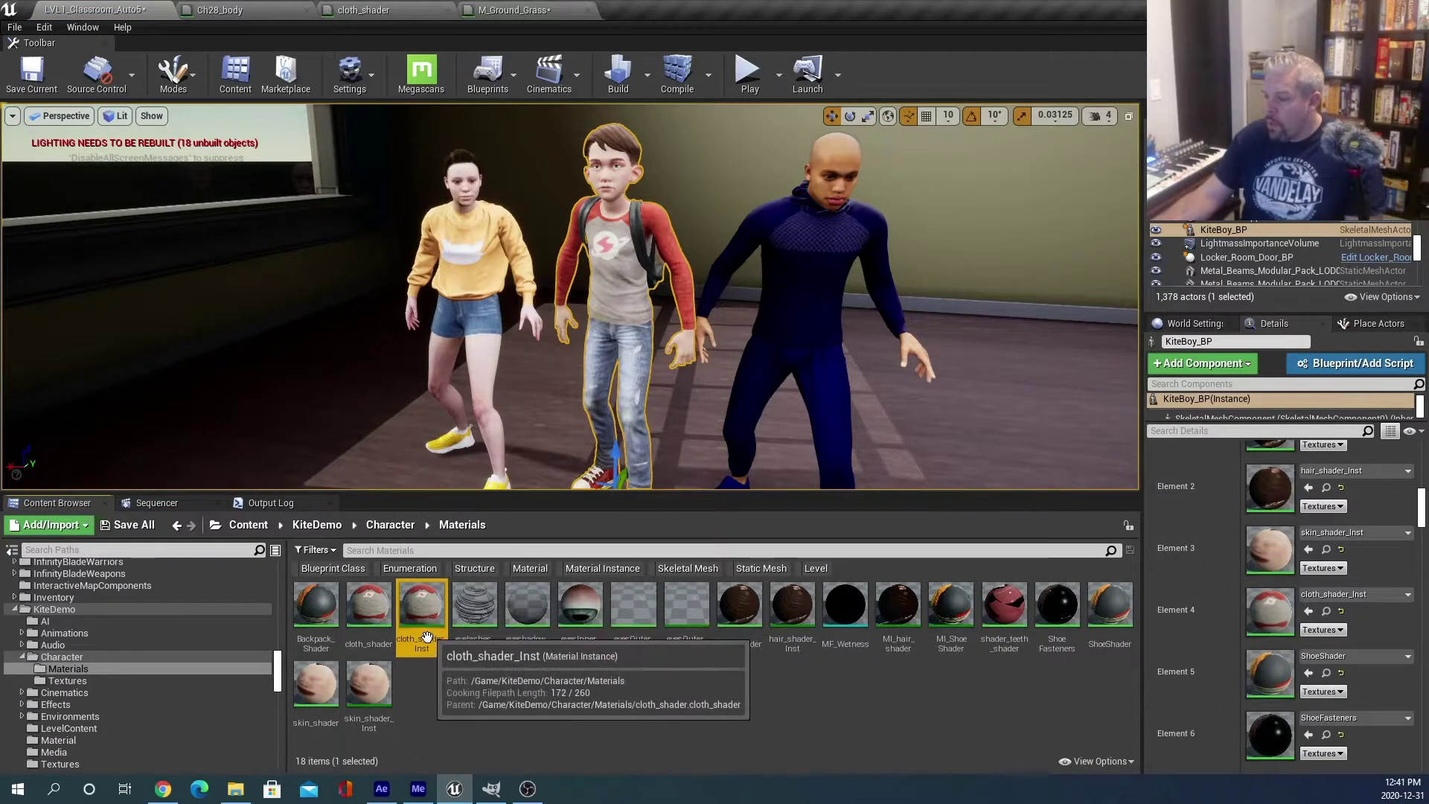
# Open the parent cloth_shader material, select its red-and-grey clothing Texture Sample, and locate that texture in the content browser.
pyautogui.click(376, 616)
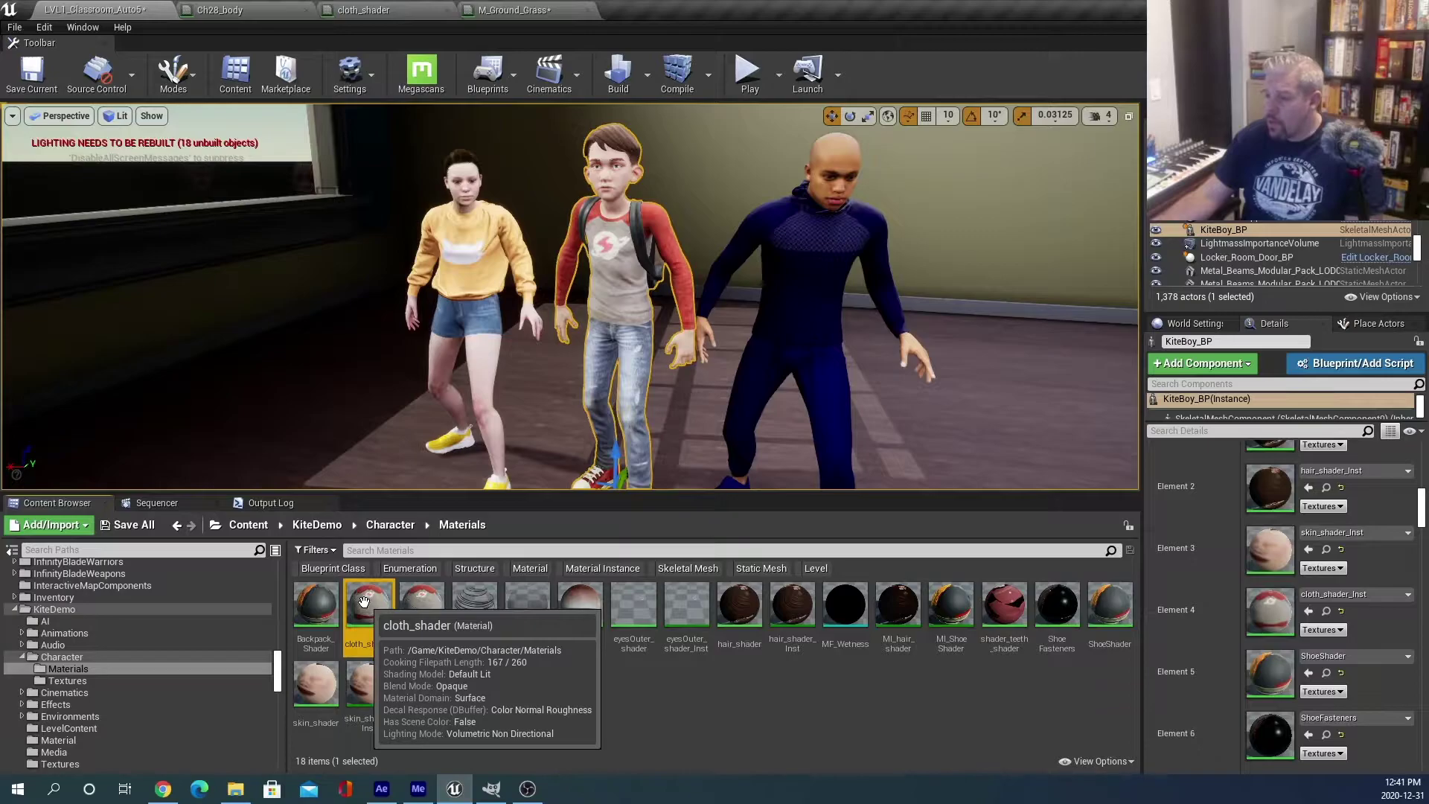
pyautogui.doubleClick(364, 601)
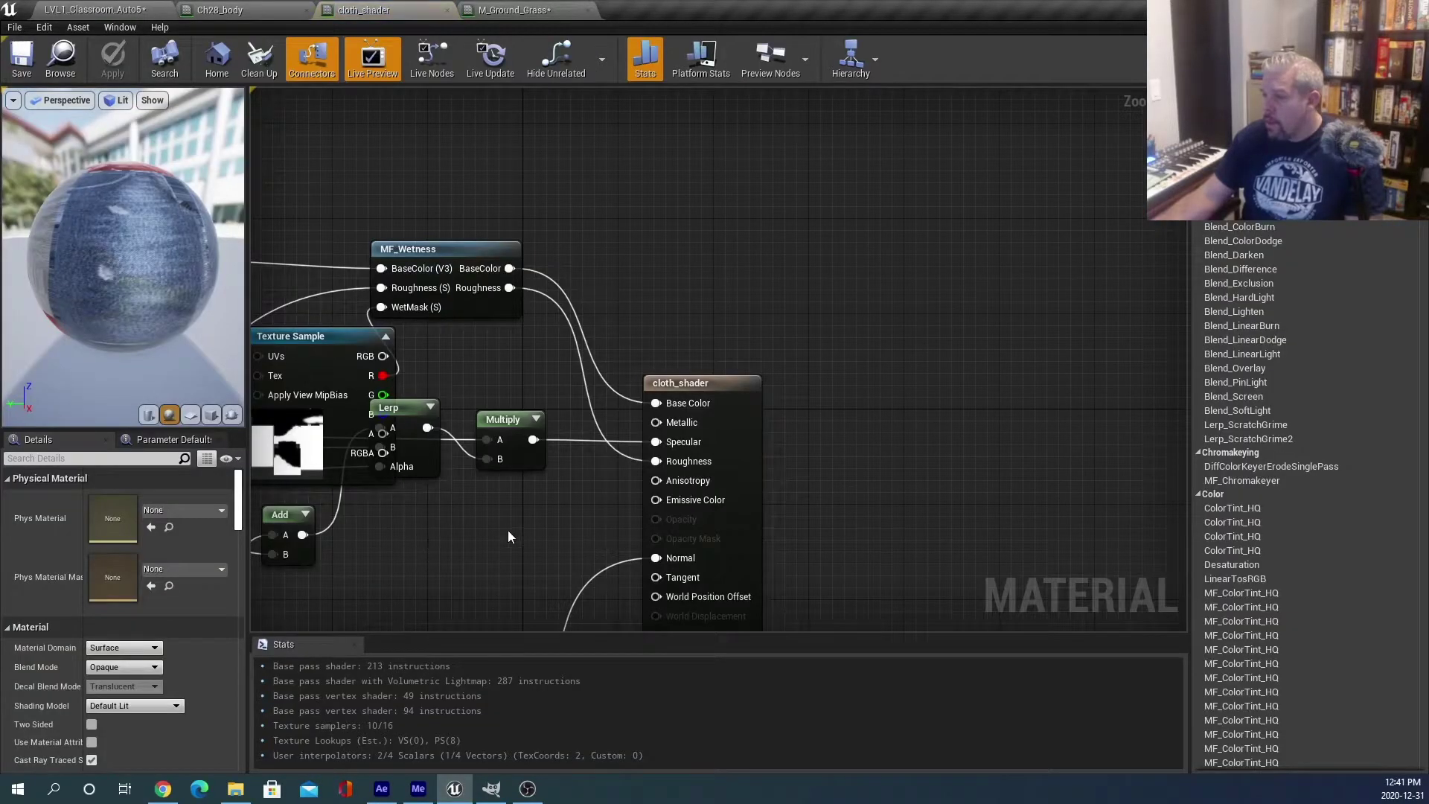
pyautogui.scroll(-2, 539, 503)
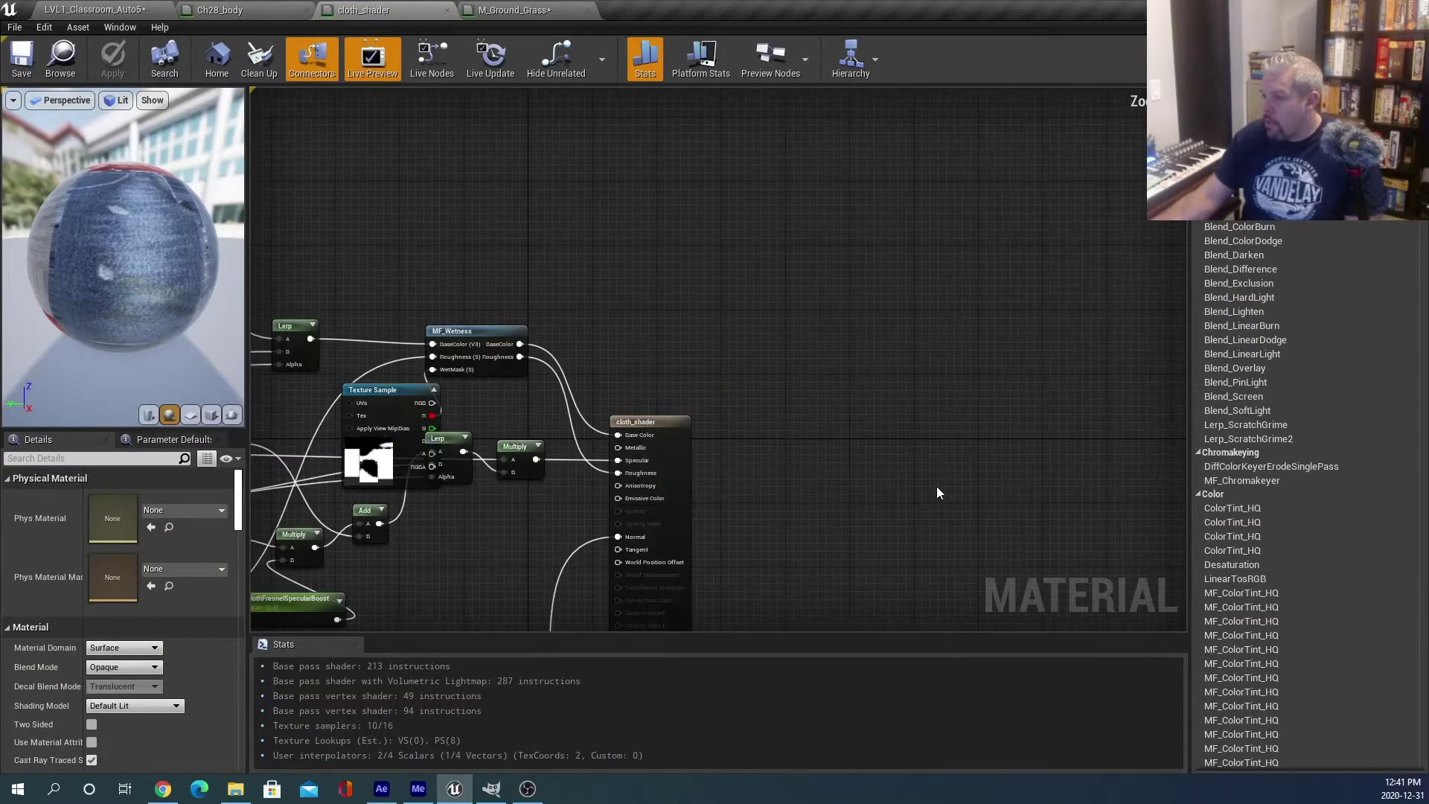
pyautogui.scroll(-2, 937, 492)
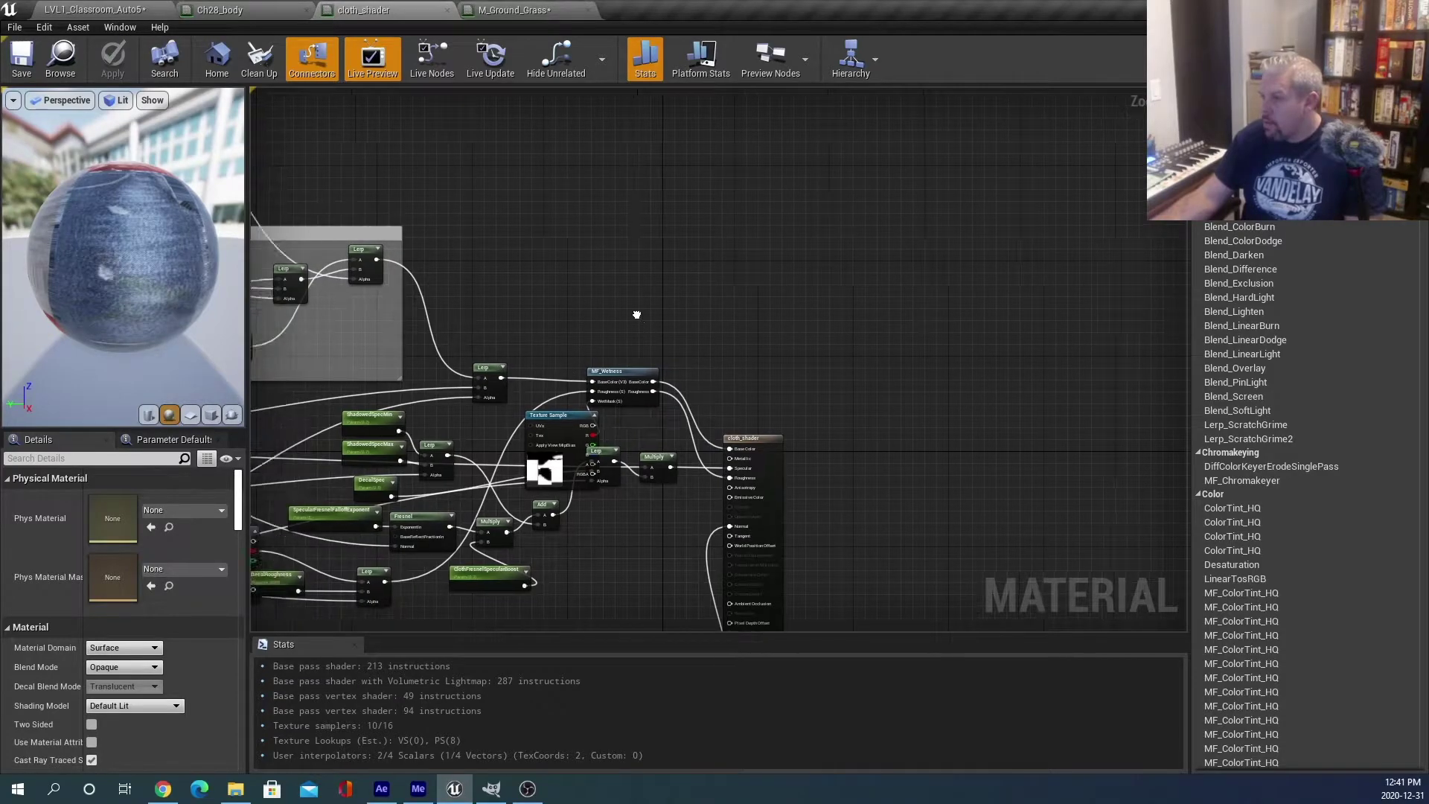
pyautogui.moveTo(605, 259); pyautogui.dragTo(1021, 142, button='right')
pyautogui.scroll(3, 447, 361)
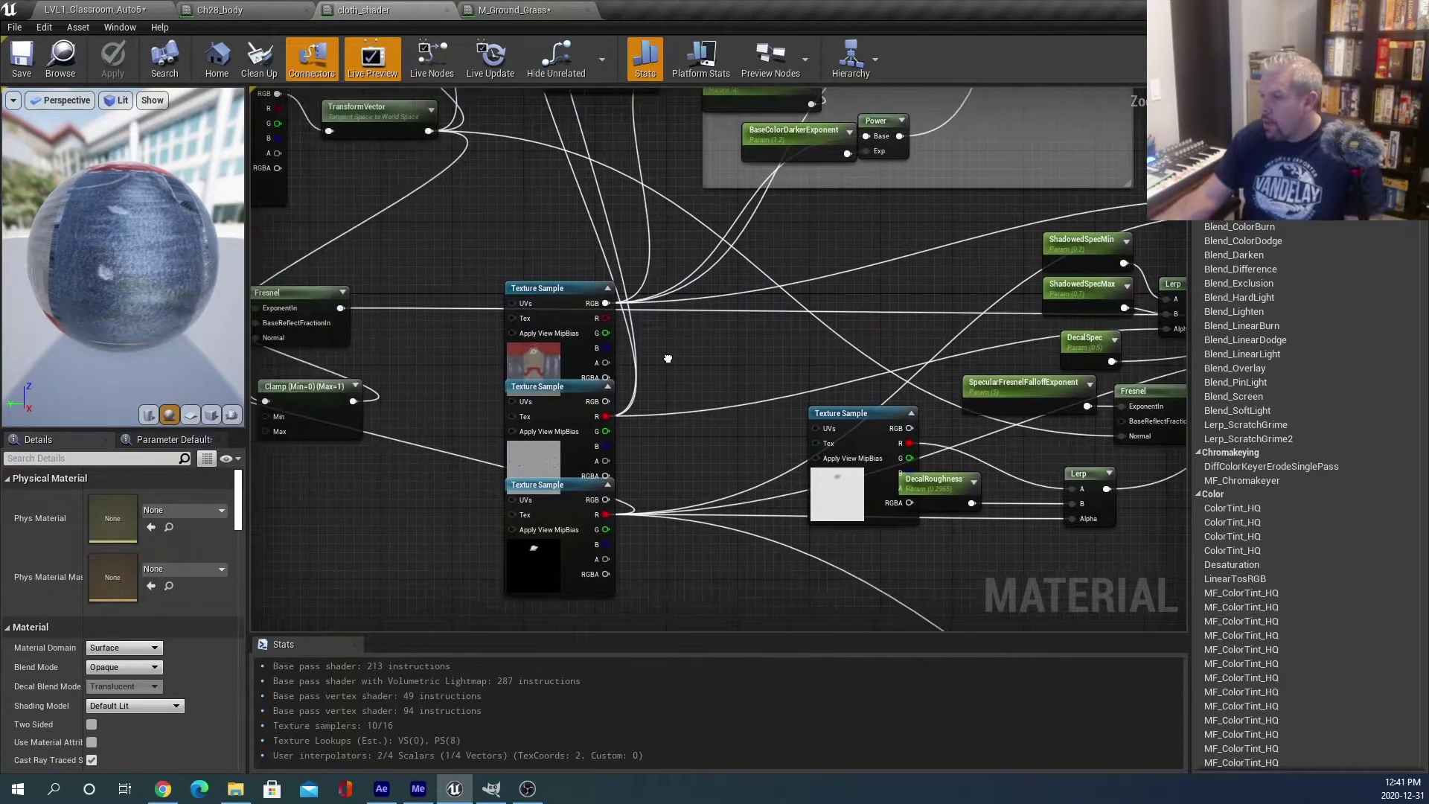
pyautogui.click(493, 258)
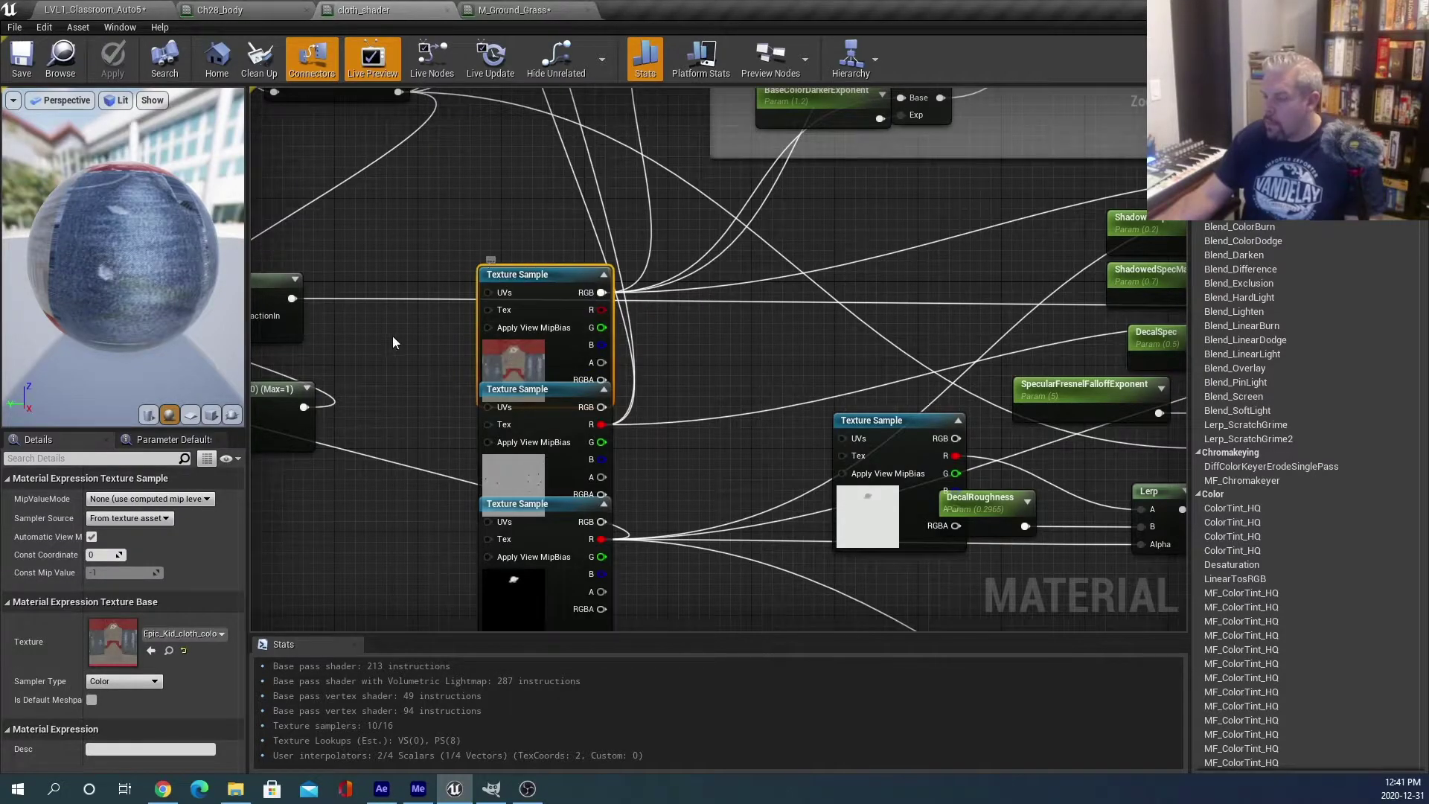
pyautogui.click(169, 650)
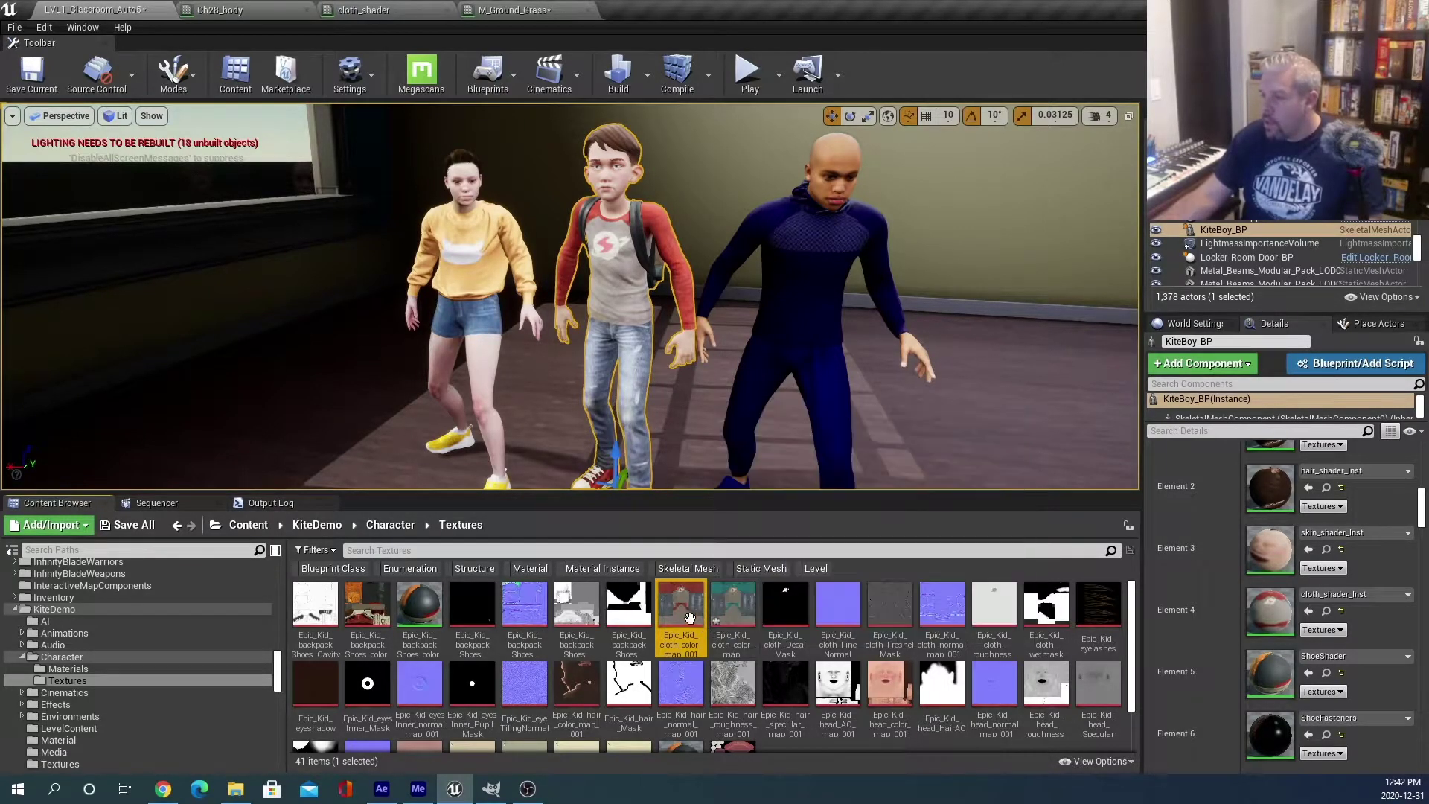
# Begin exporting the Epic_Kid_cloth_color_map_001 texture as a Targa file and remove the 001 ending from the file name.
pyautogui.moveTo(686, 614)
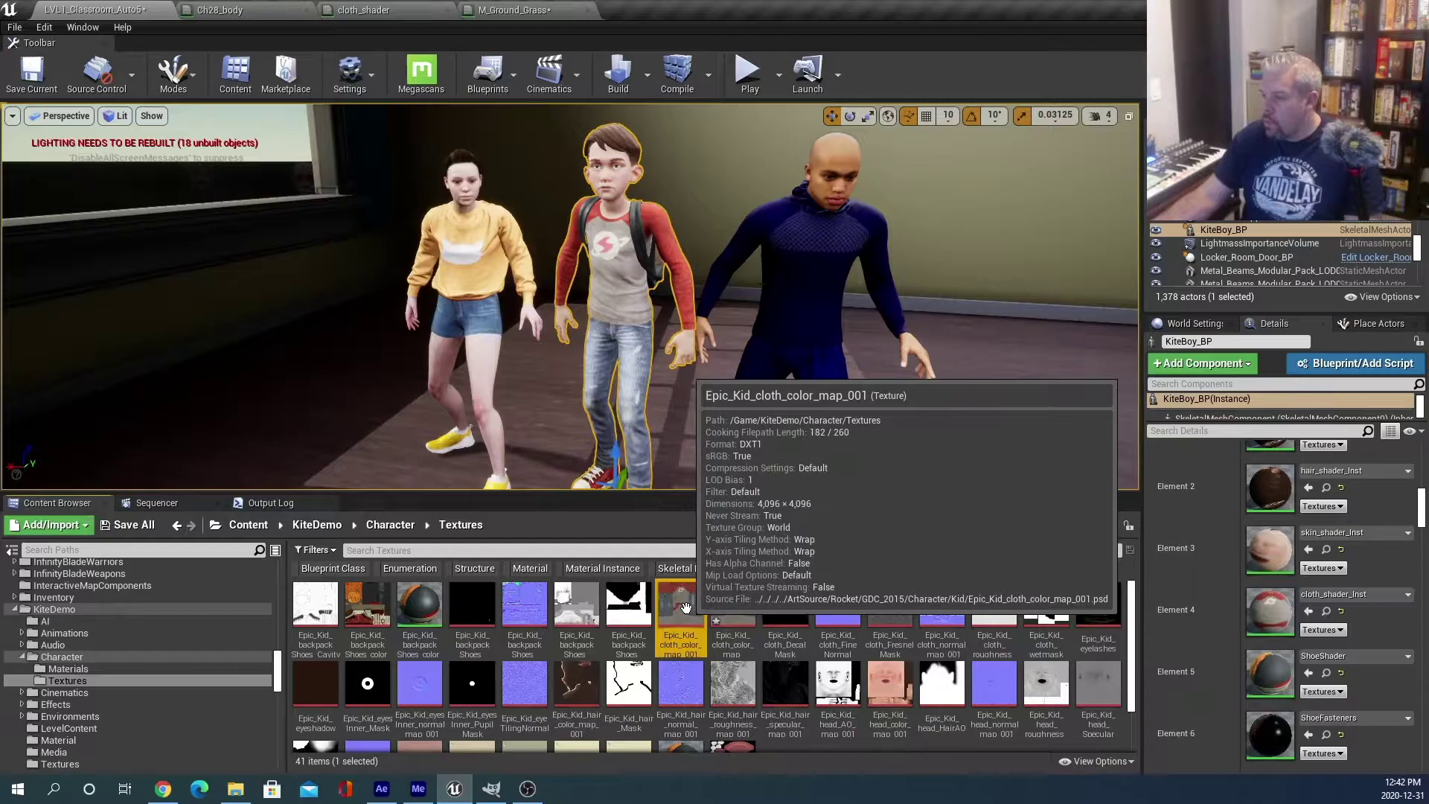
pyautogui.rightClick(685, 608)
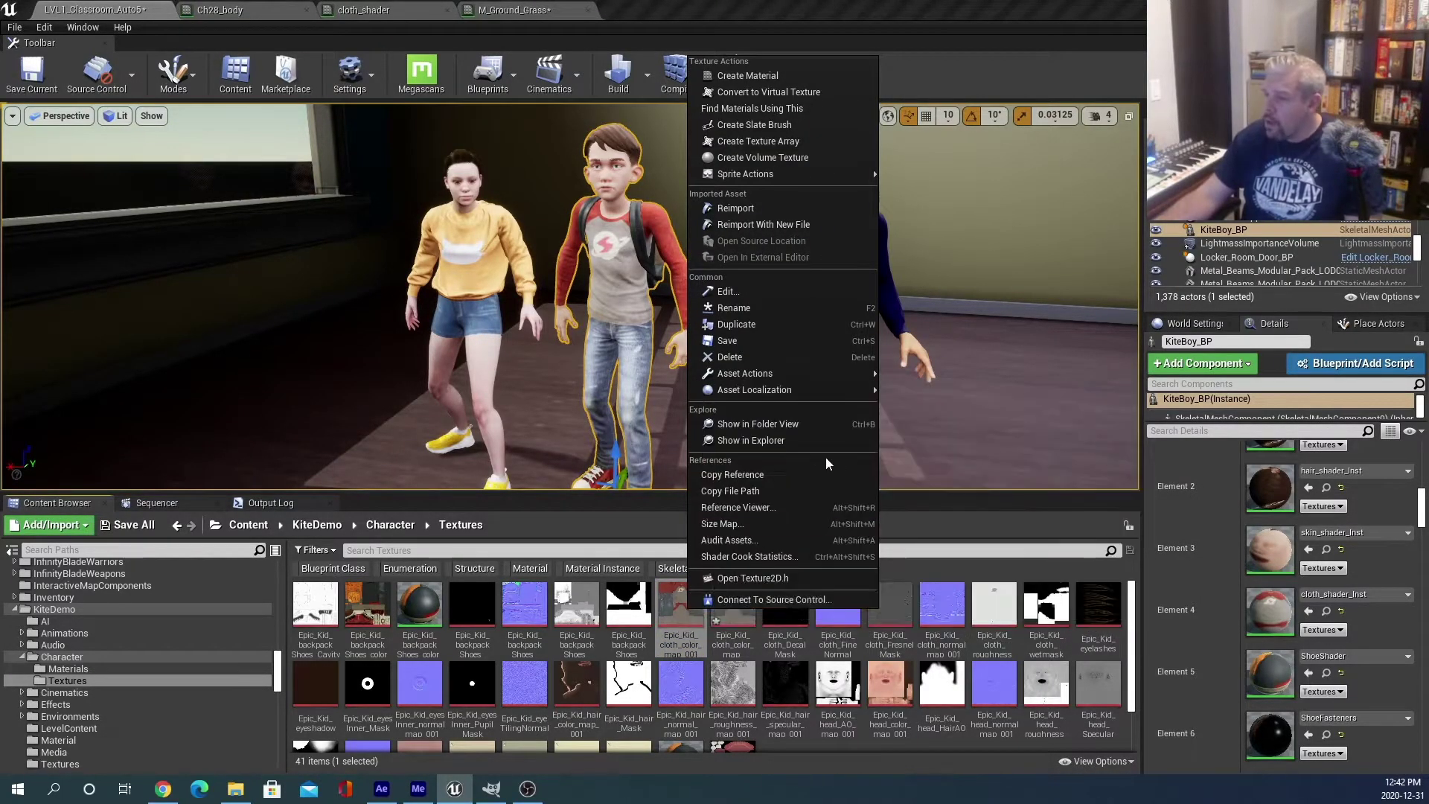
pyautogui.moveTo(828, 369)
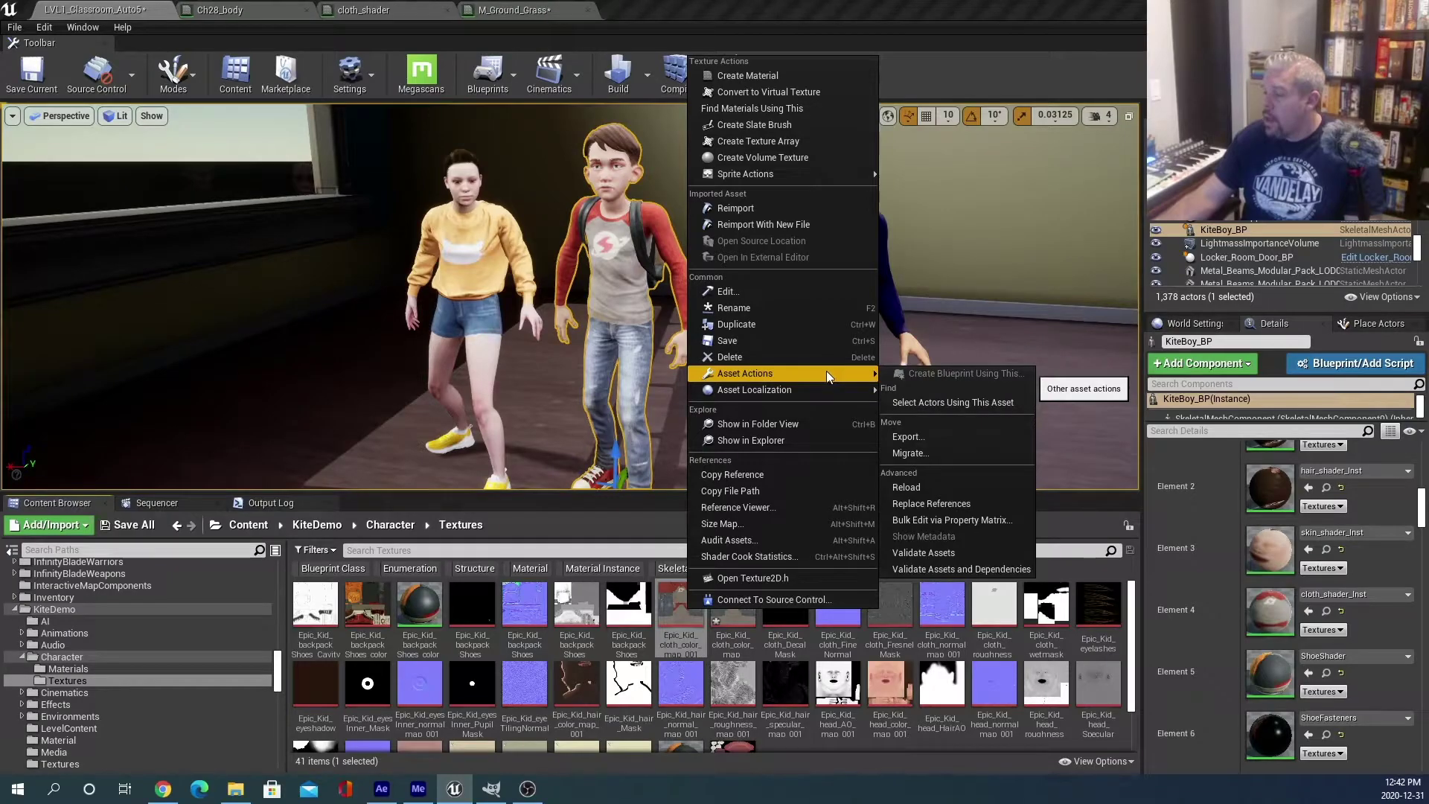
pyautogui.click(944, 442)
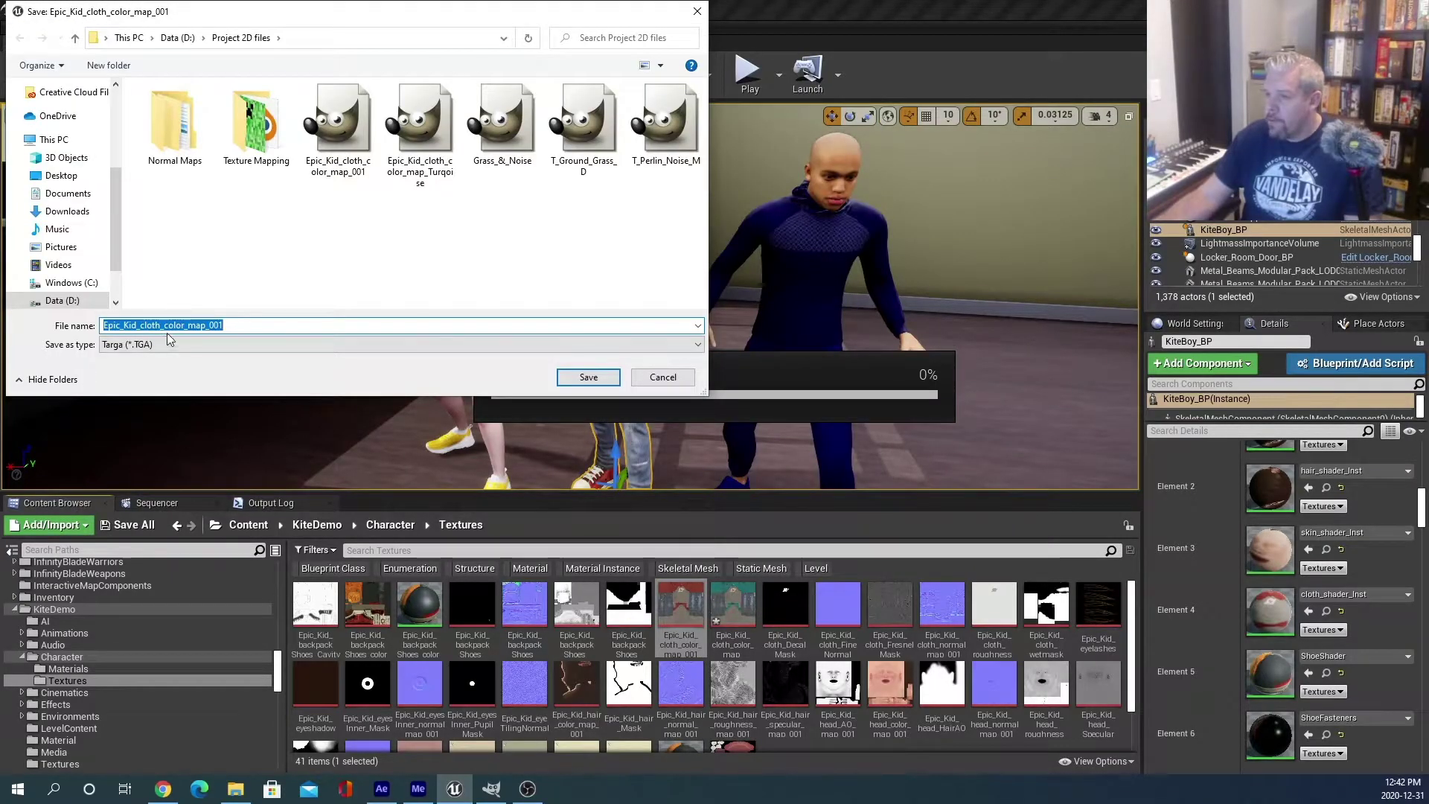
pyautogui.click(264, 322)
pyautogui.press('BackSpace')
pyautogui.press('BackSpace')
pyautogui.press('BackSpace')
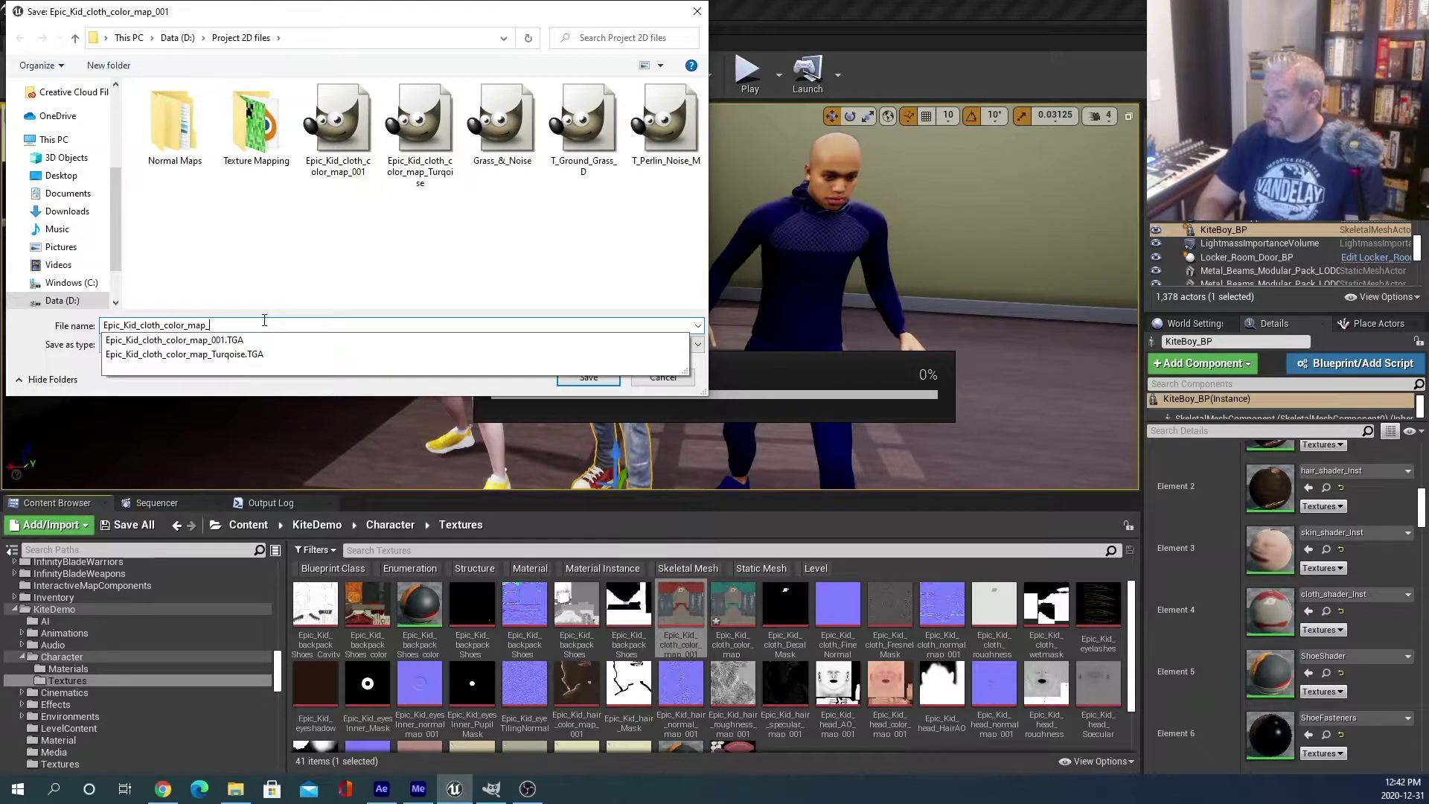
pyautogui.write('White')
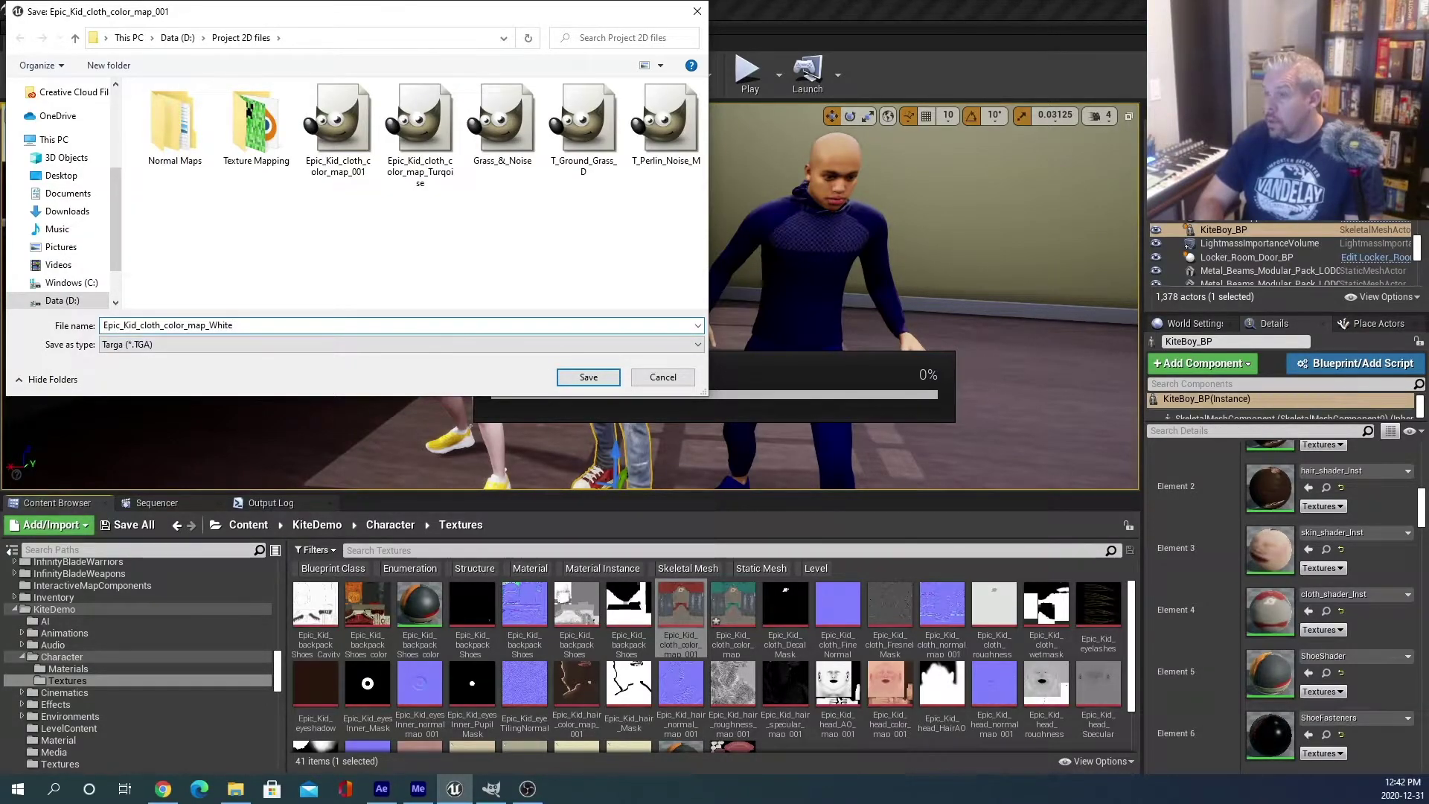
pyautogui.press('BackSpace')
pyautogui.press('BackSpace')
pyautogui.press('BackSpace')
pyautogui.press('BackSpace')
pyautogui.press('BackSpace')
# Complete the export file name as Epic_Kid_cloth_color_map_Orange and save it in Project 2D files.
pyautogui.write('Orang')
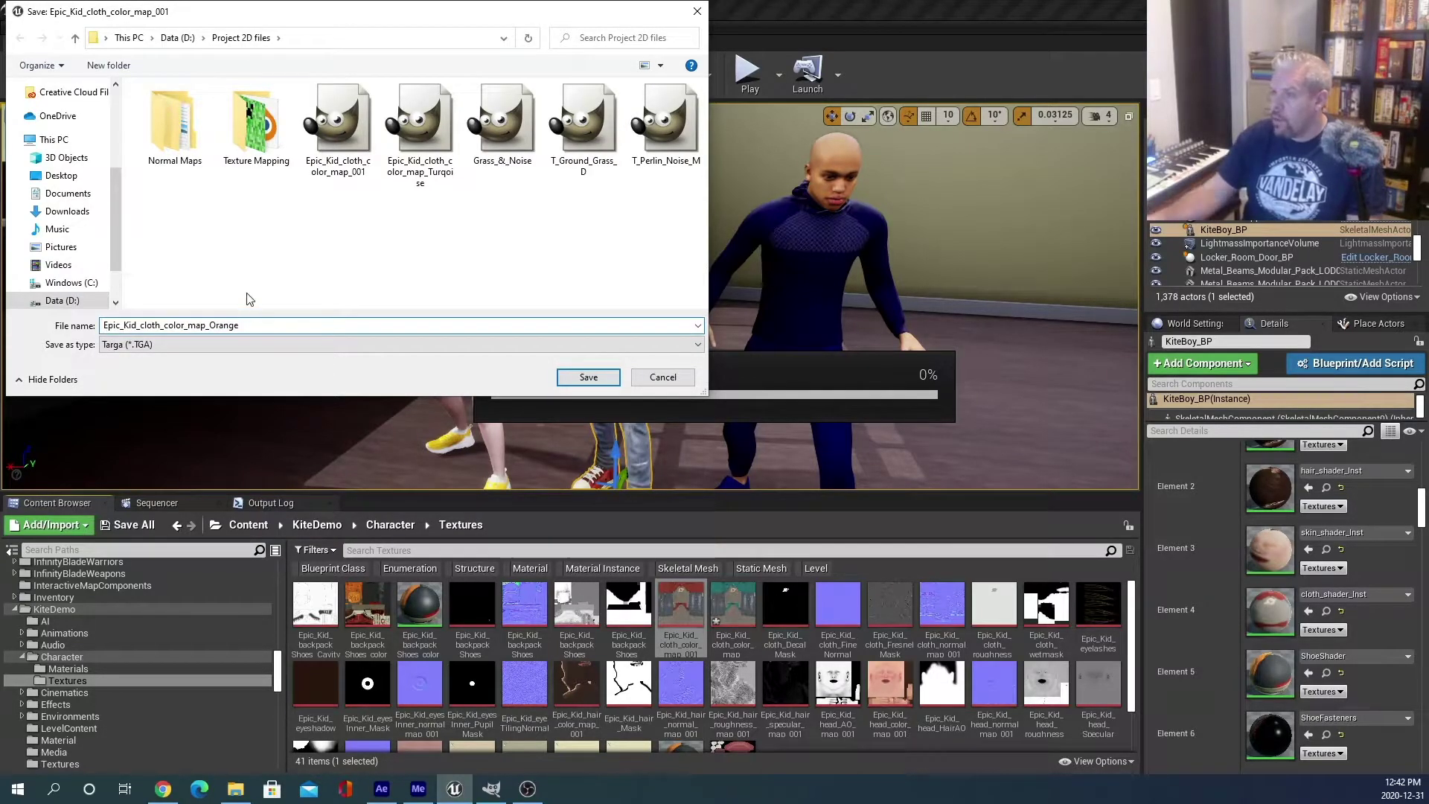
pyautogui.click(588, 377)
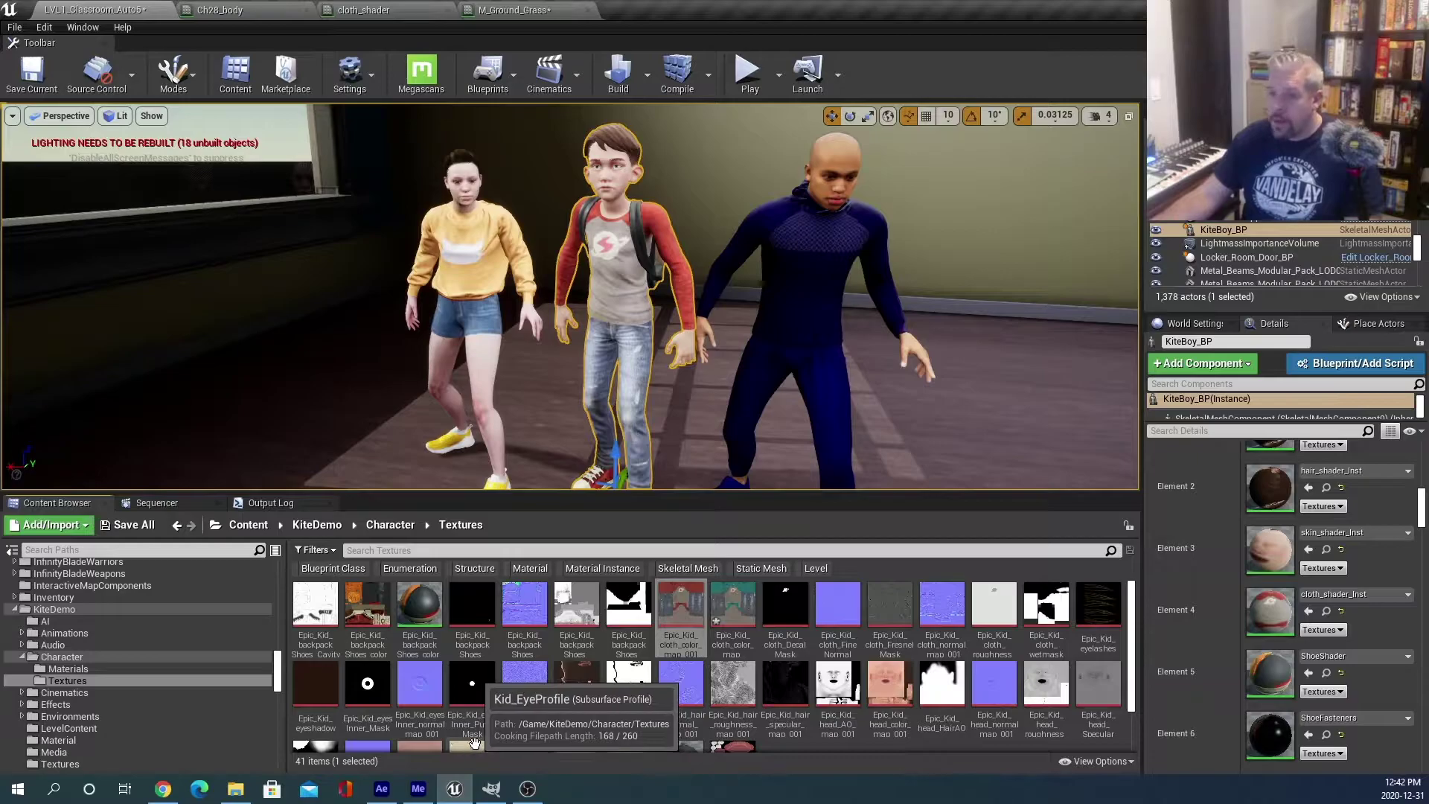
# Switch to GIMP and open Epic_Kid_cloth_color_map_Orange.TGA from the Project 2D files folder on drive D.
pyautogui.click(494, 795)
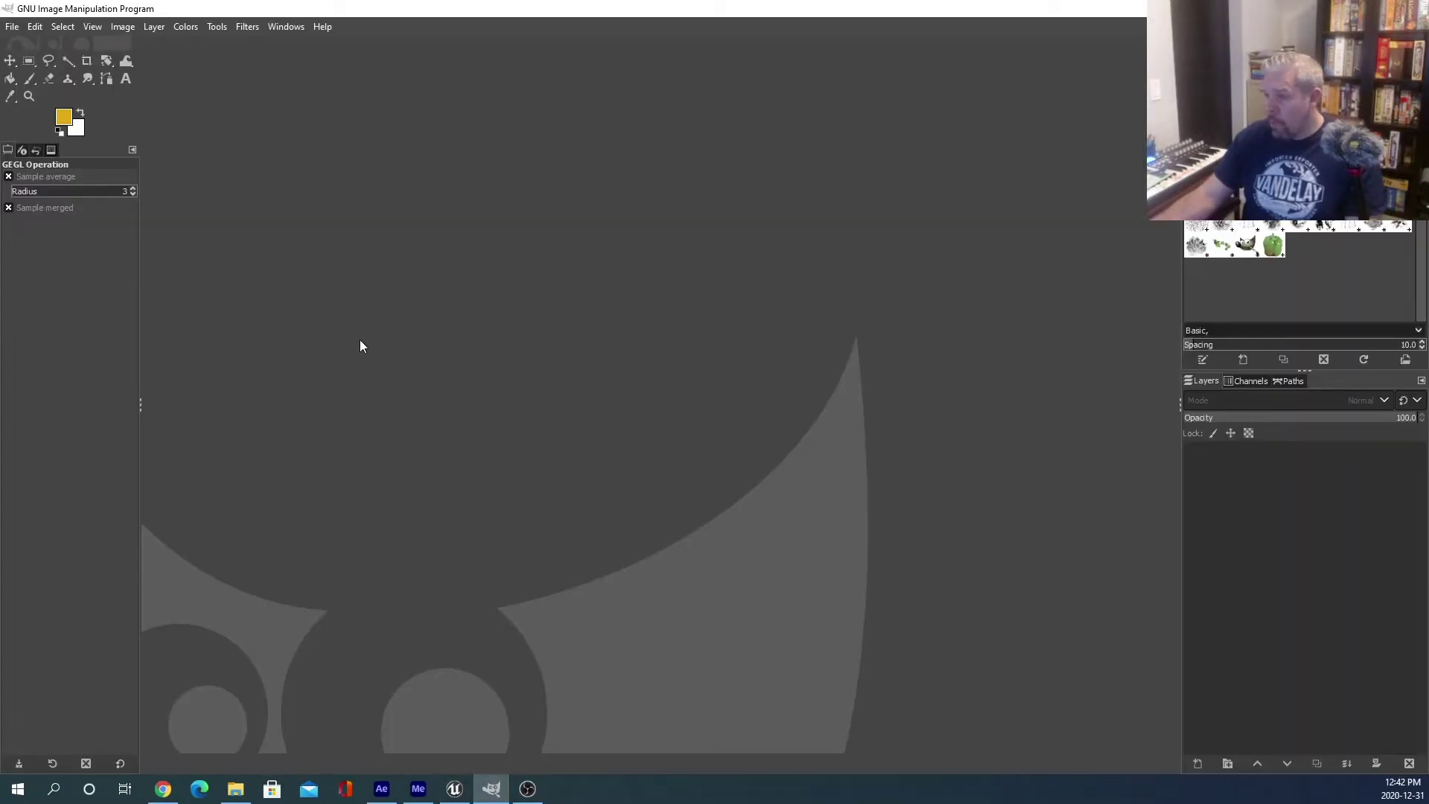
pyautogui.click(17, 30)
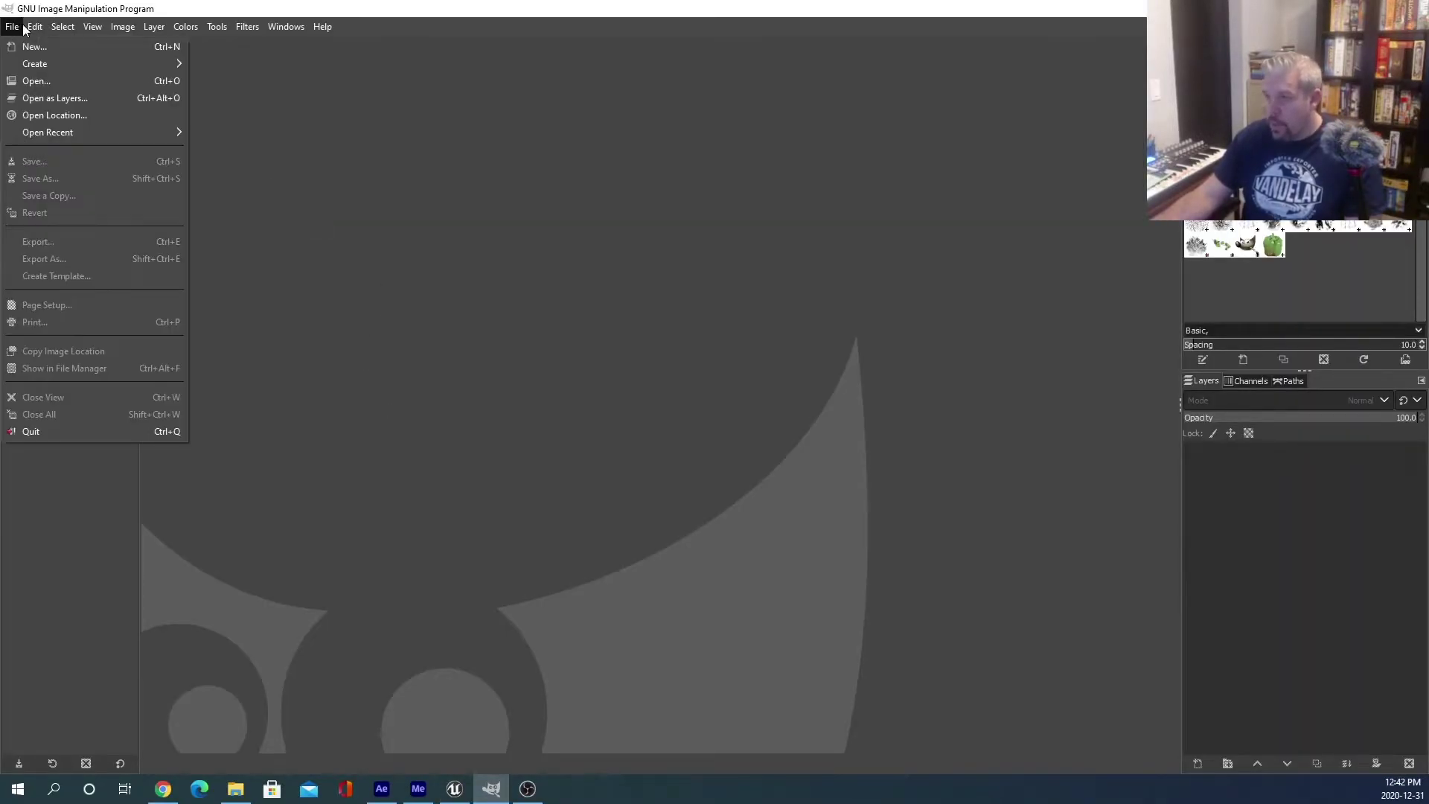
pyautogui.click(31, 81)
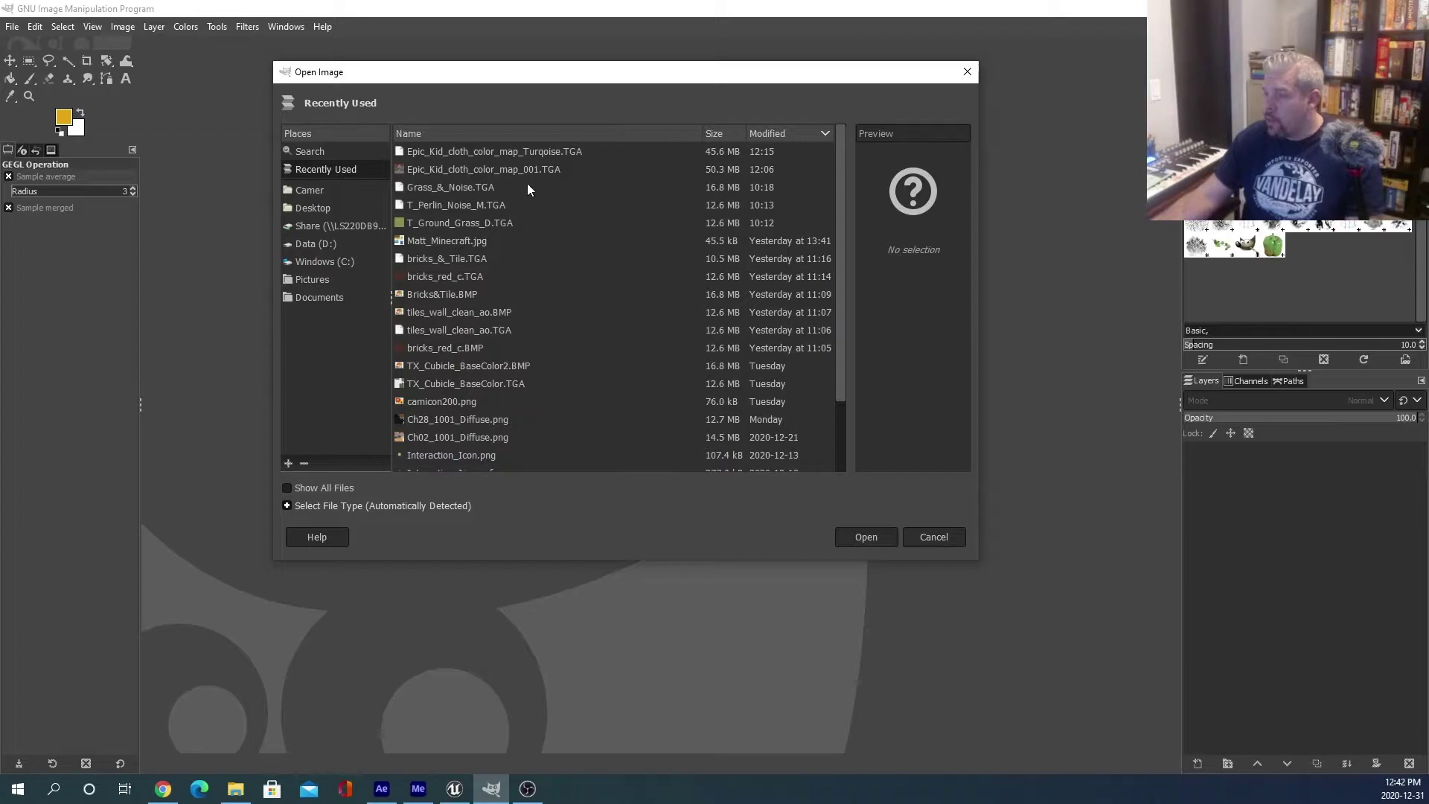
pyautogui.click(328, 244)
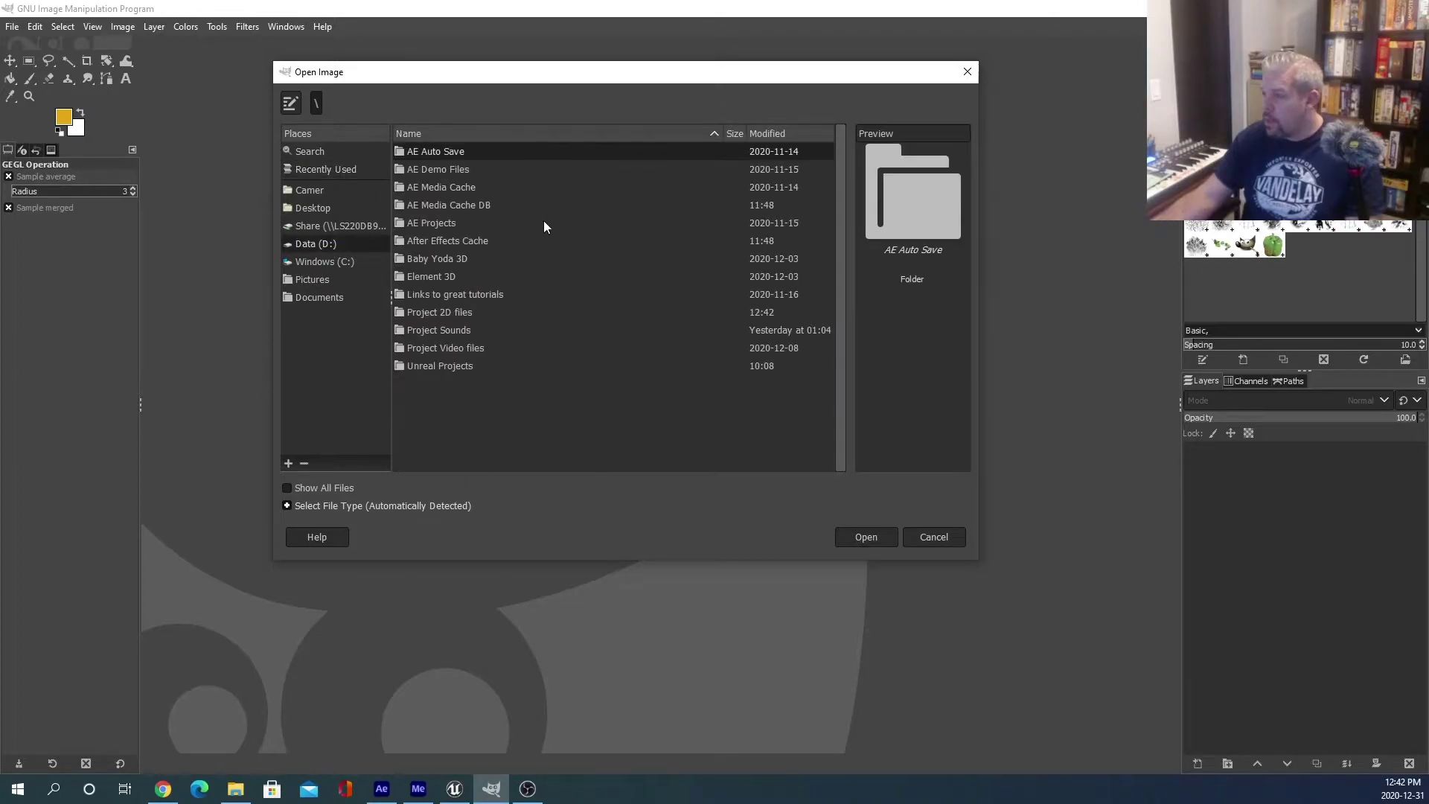
pyautogui.doubleClick(444, 310)
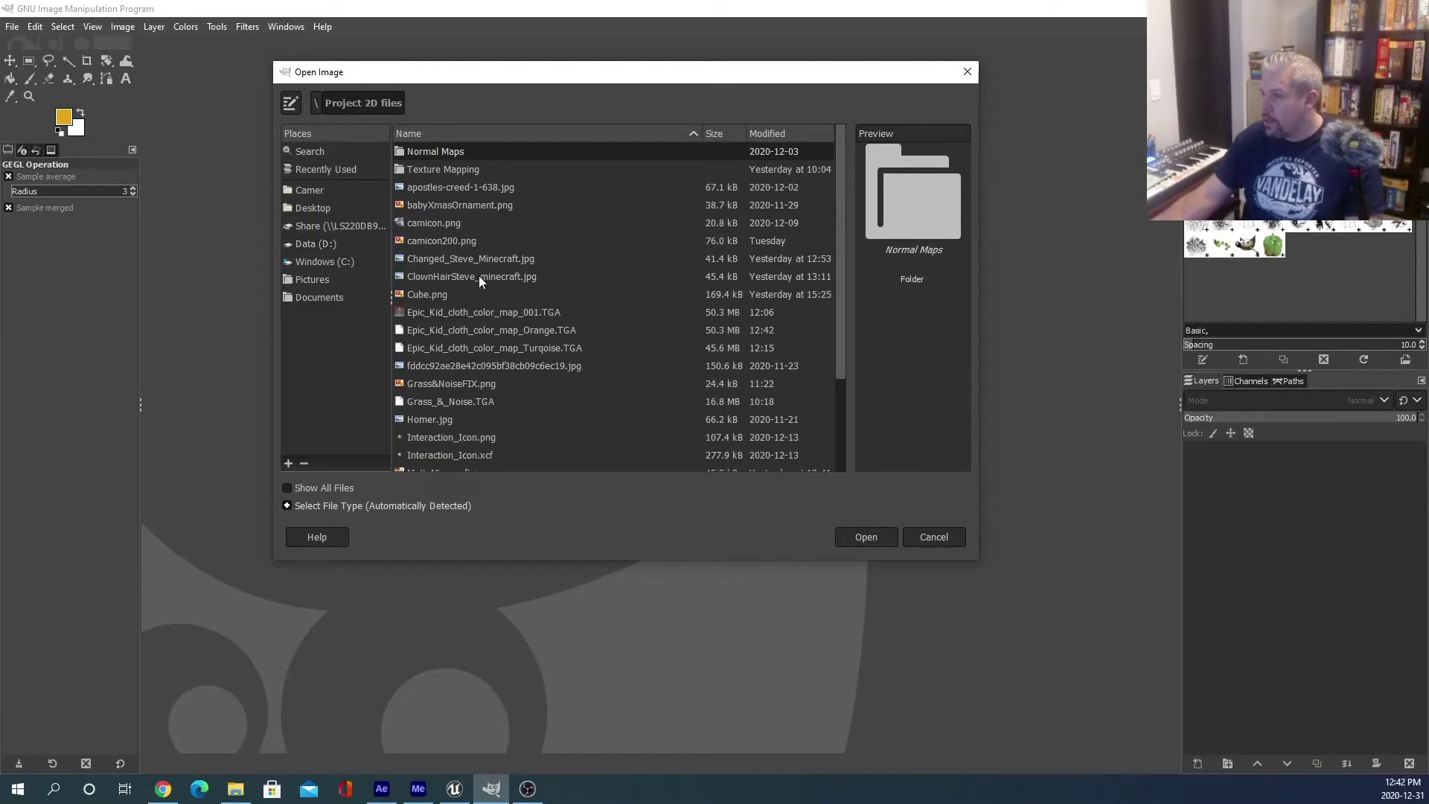
pyautogui.click(512, 331)
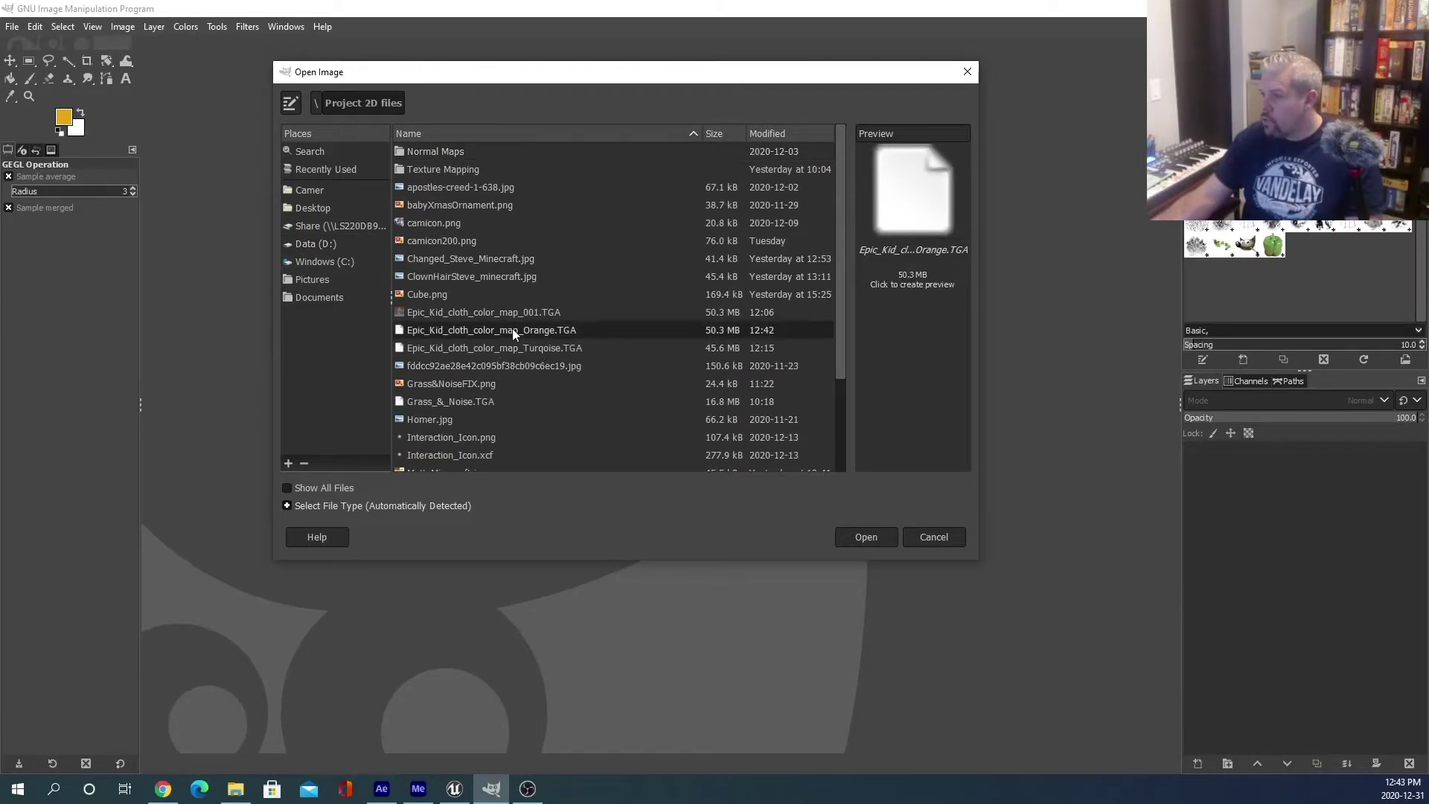
pyautogui.click(880, 537)
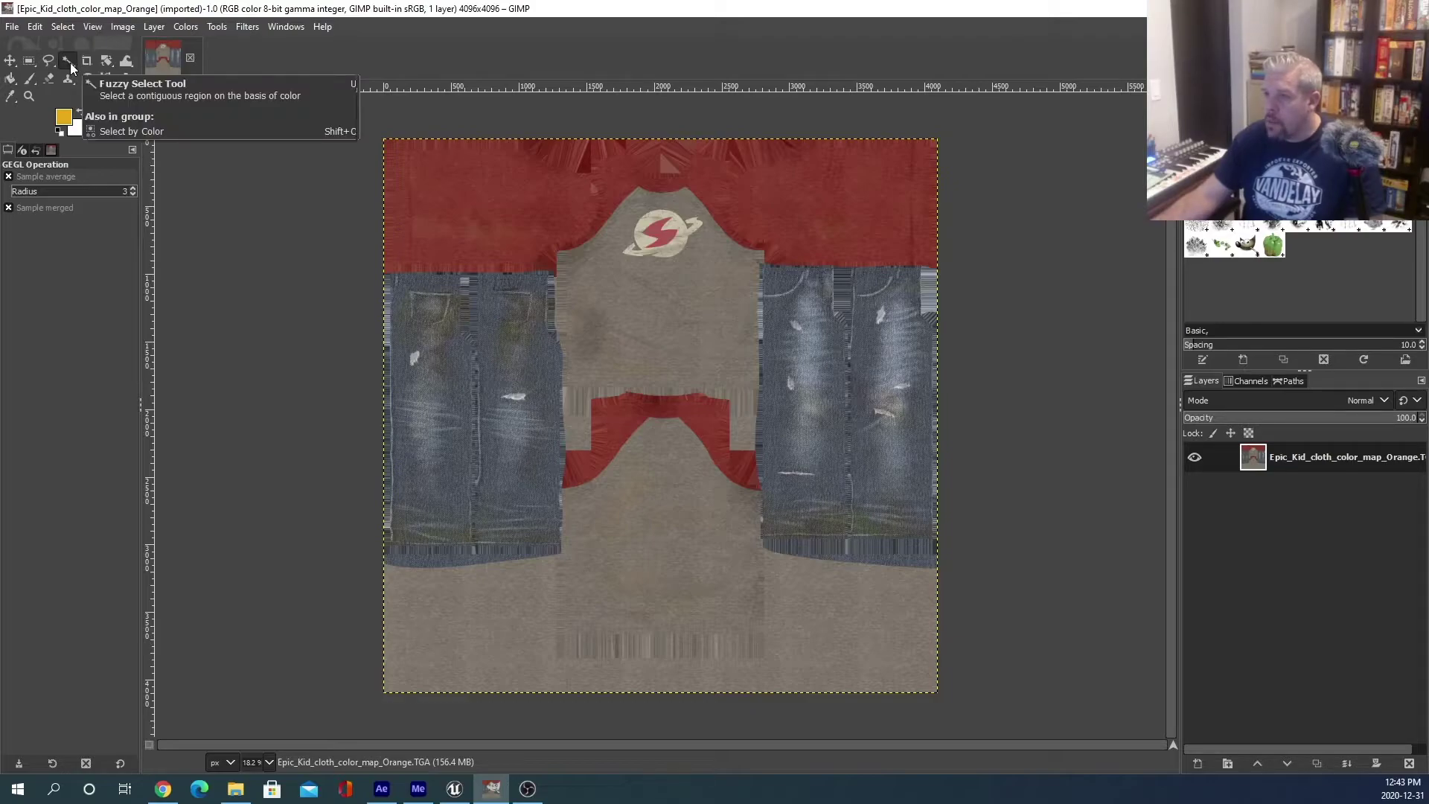
# Try the Fuzzy Select tool on the red sleeve fabric of the texture and clear the resulting selection.
pyautogui.click(68, 61)
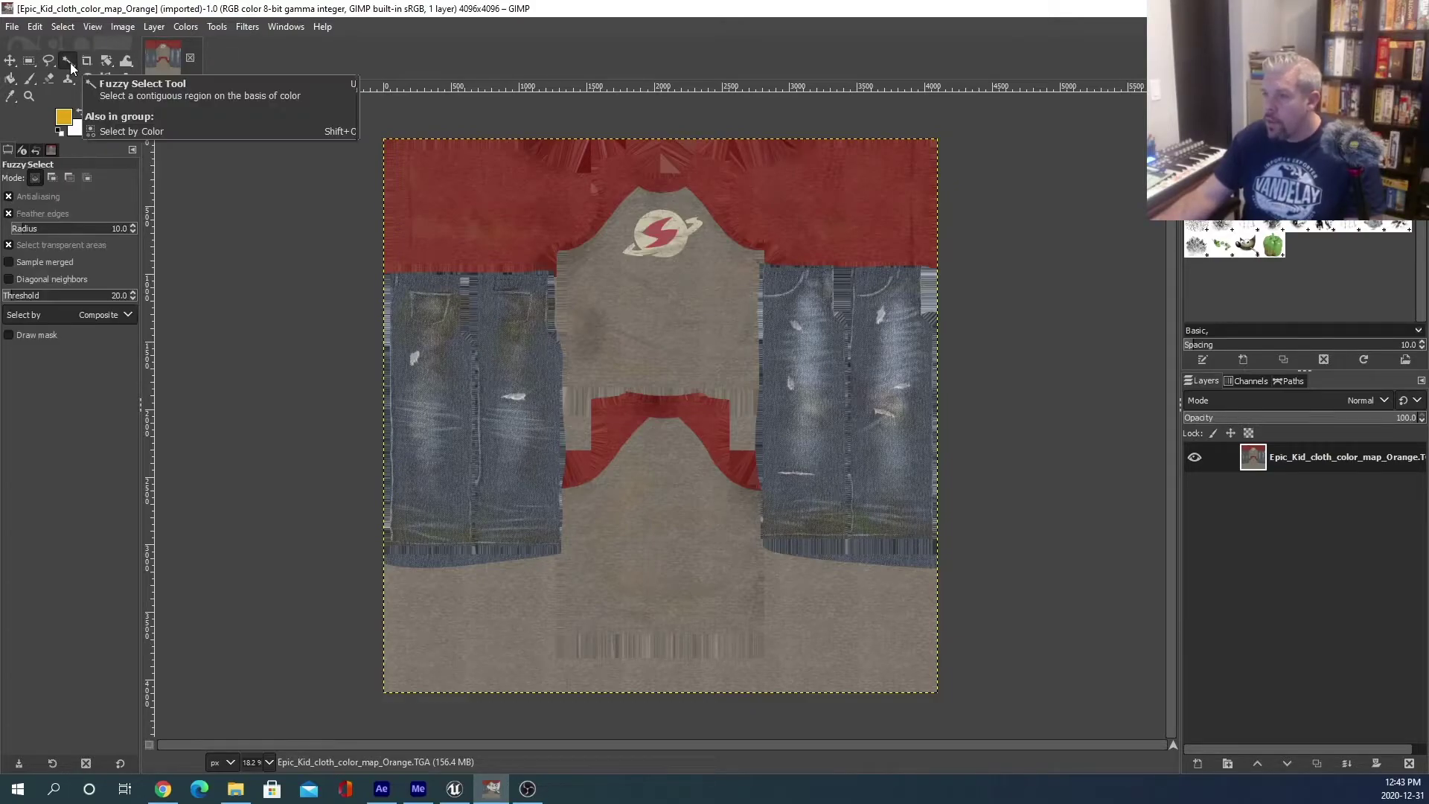
pyautogui.click(474, 201)
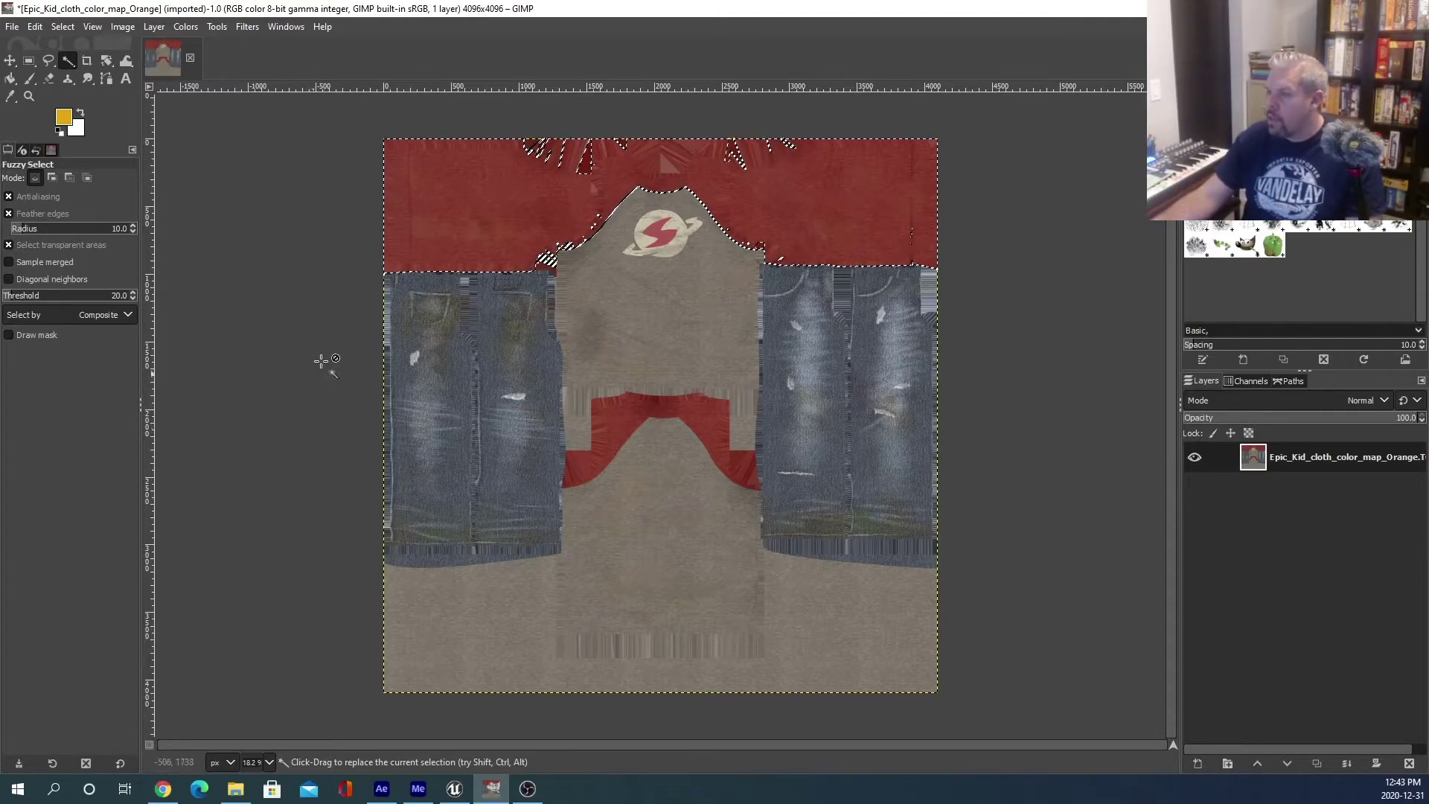
pyautogui.click(292, 332)
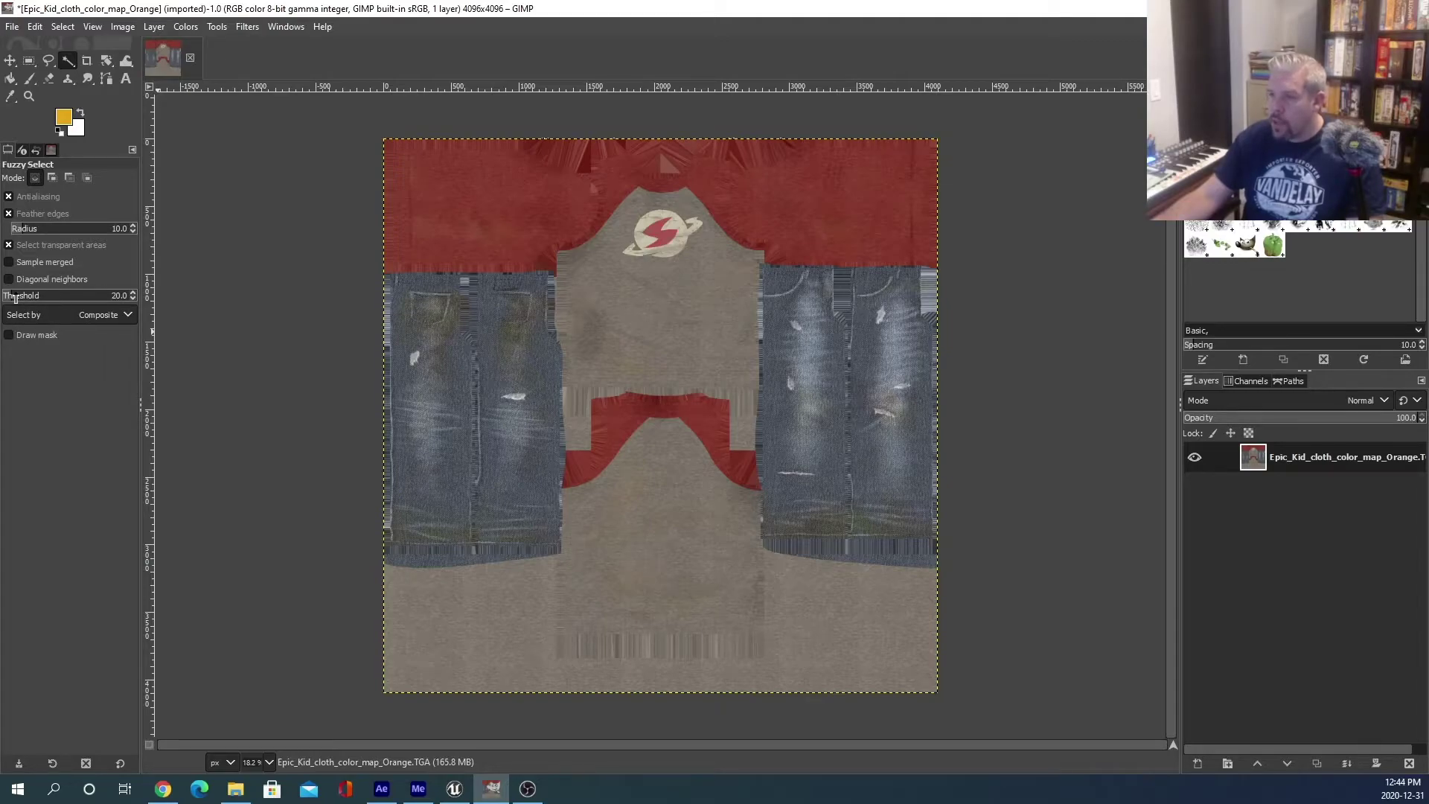
# Raise the Fuzzy Select threshold to 255 and try selecting the red sleeve fabric.
pyautogui.moveTo(15, 298); pyautogui.dragTo(46, 294)
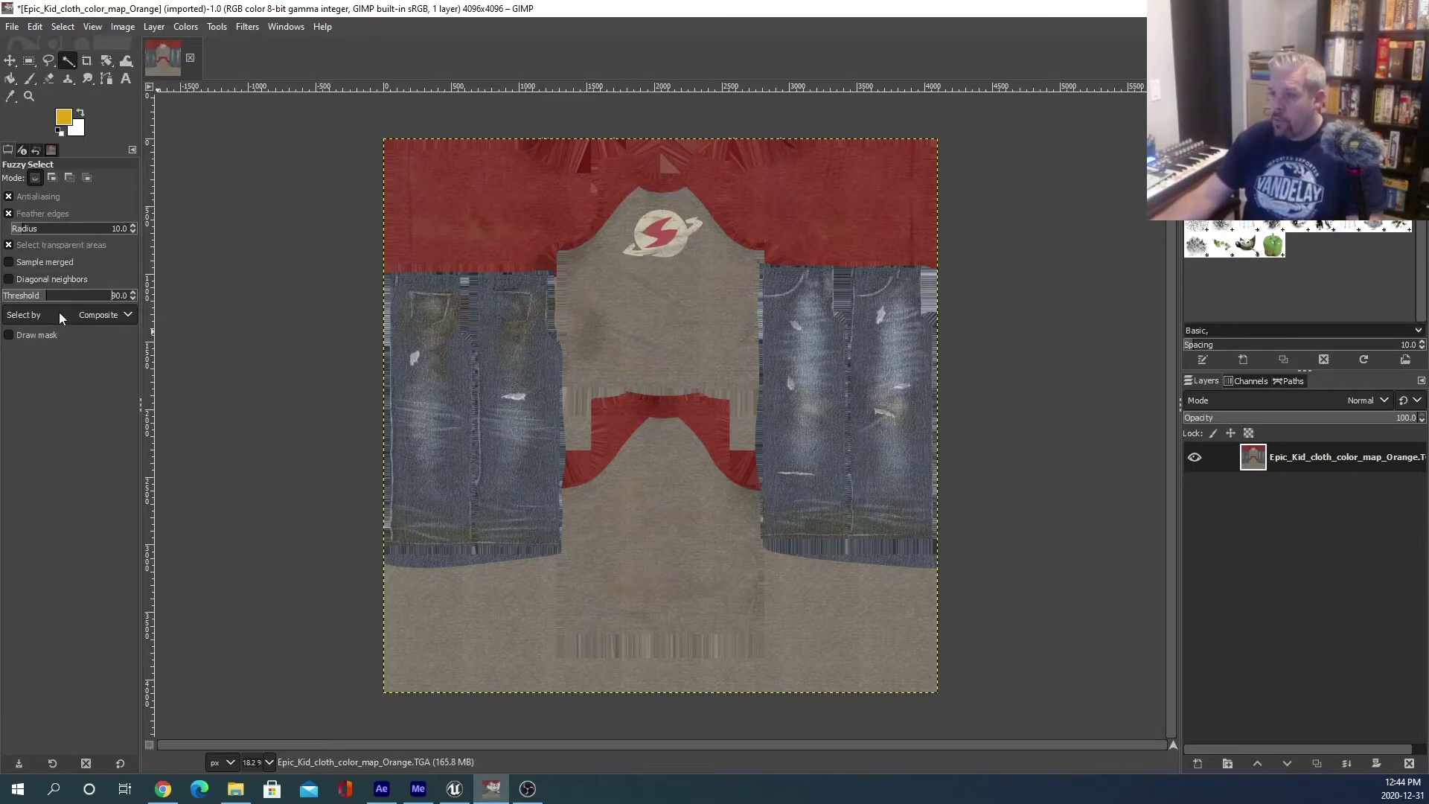
pyautogui.moveTo(46, 295); pyautogui.dragTo(138, 295)
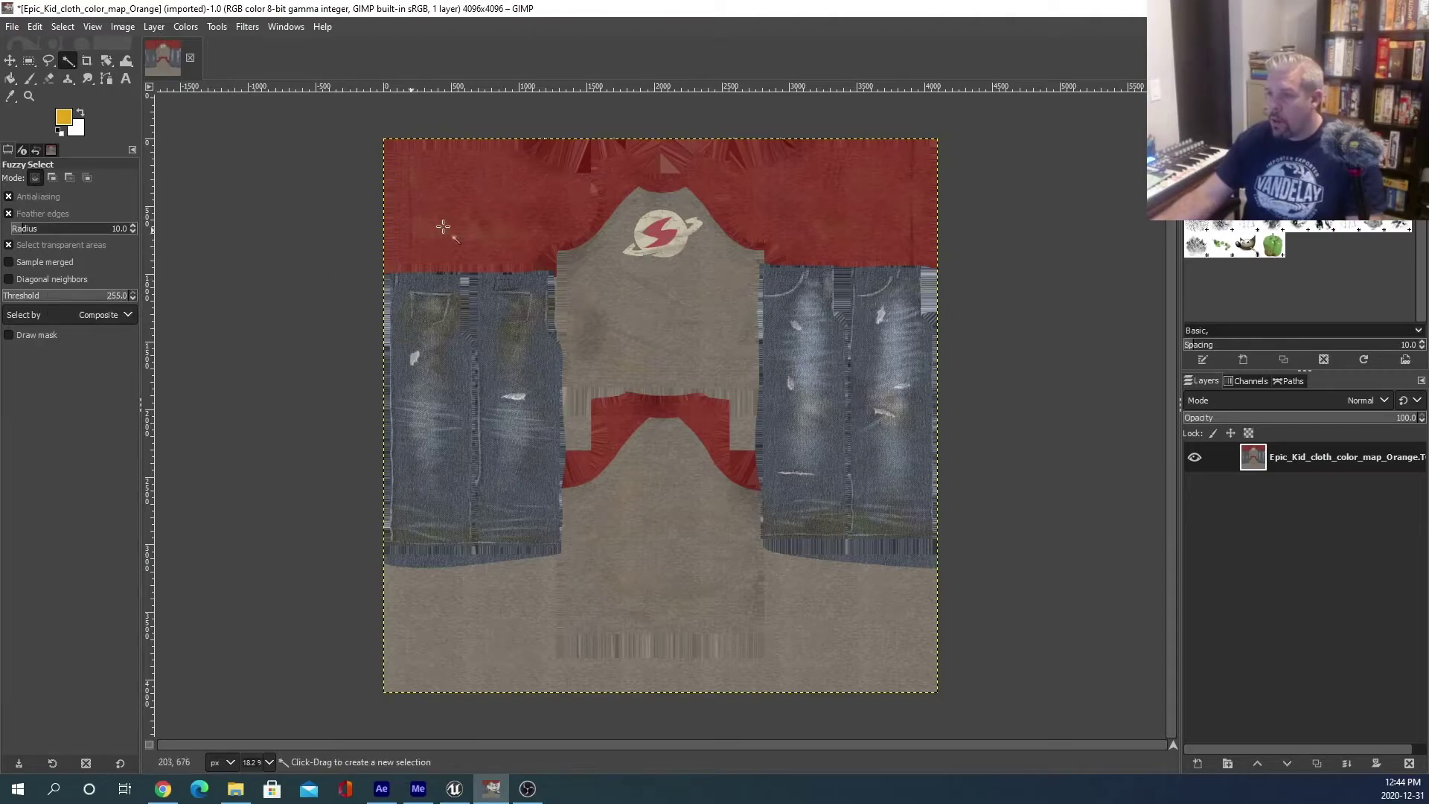
pyautogui.click(366, 312)
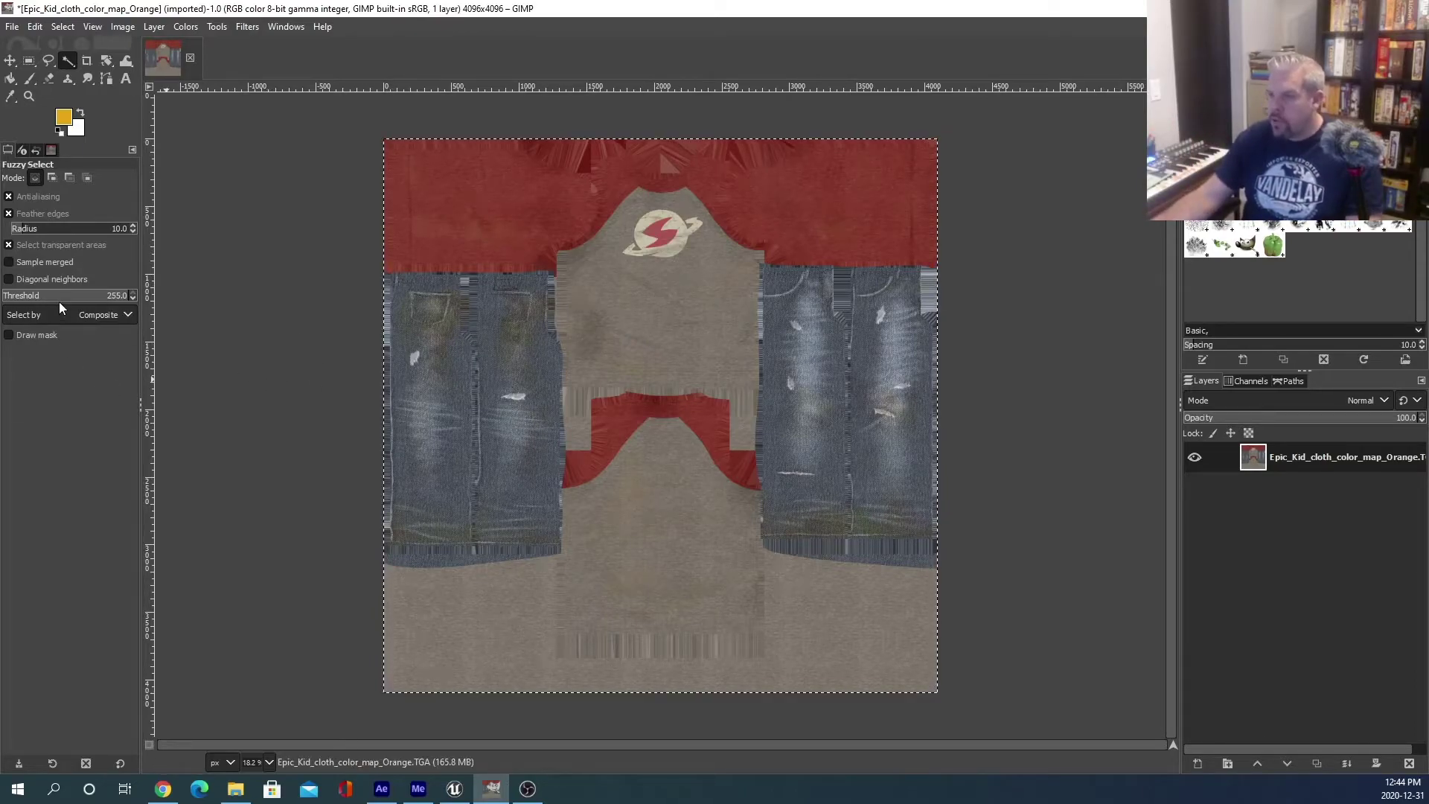
# Set the Fuzzy Select threshold to 20 and select the red sleeve fabric across the upper part of the texture.
pyautogui.moveTo(71, 296); pyautogui.dragTo(15, 295)
pyautogui.moveTo(111, 296); pyautogui.dragTo(121, 297)
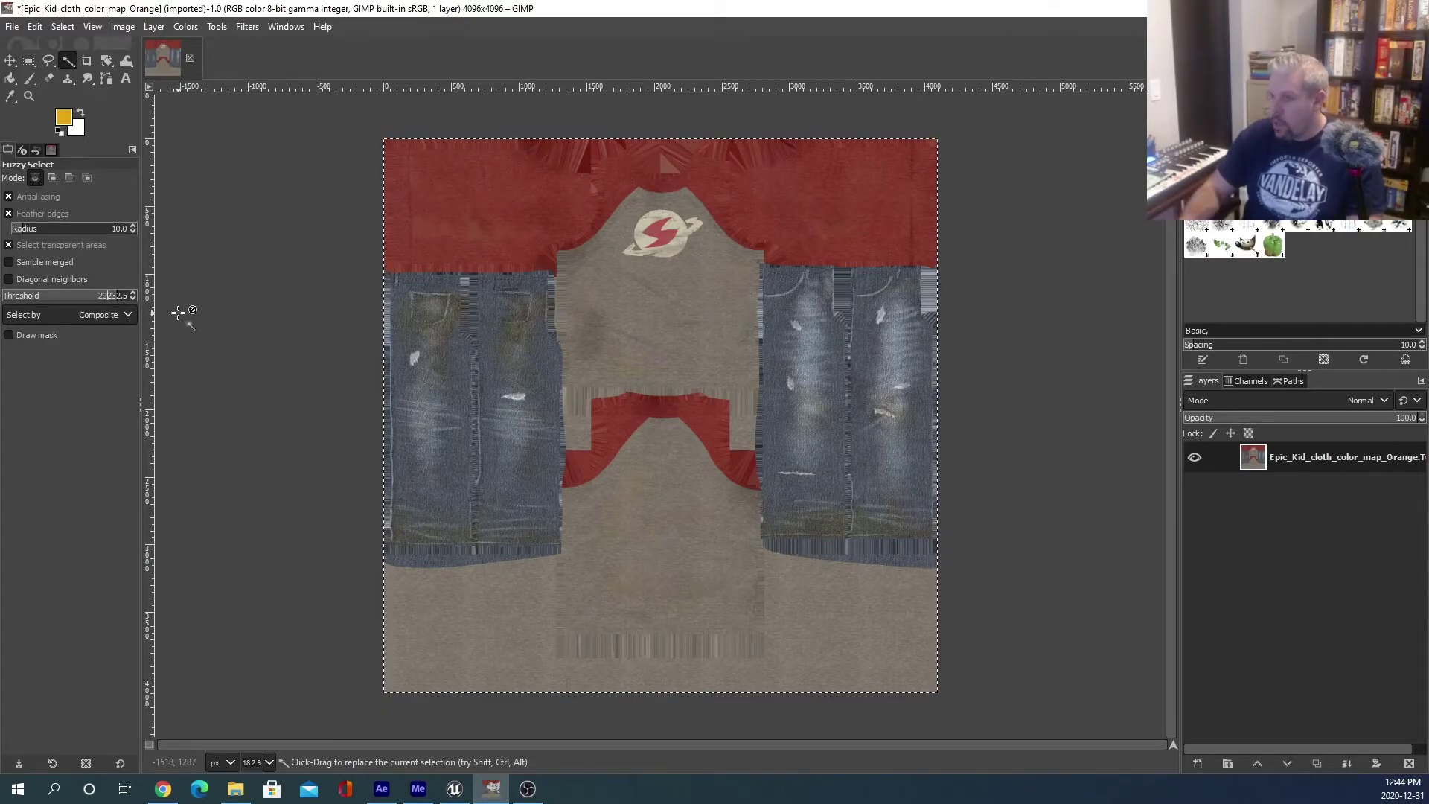
pyautogui.press('BackSpace')
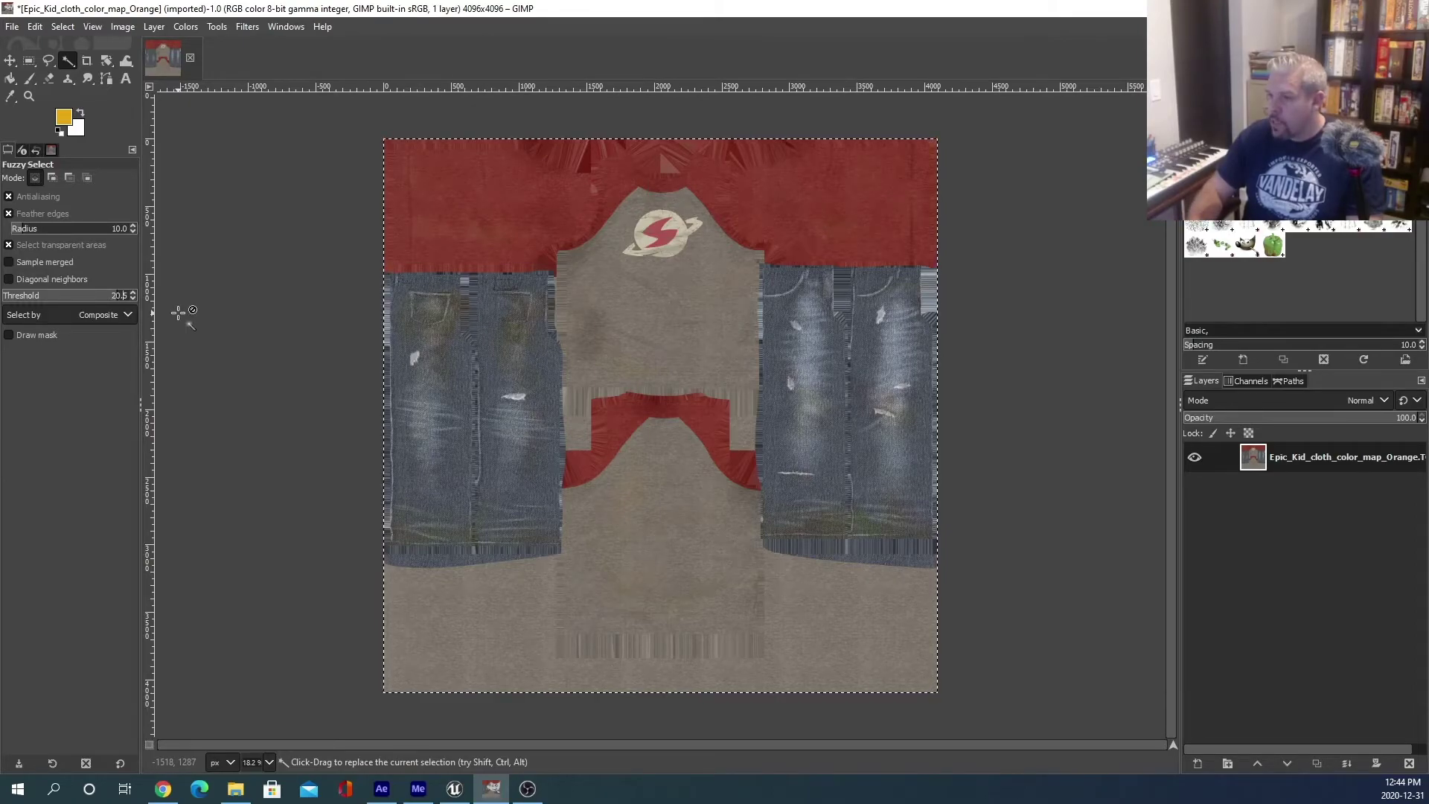
pyautogui.press('Return')
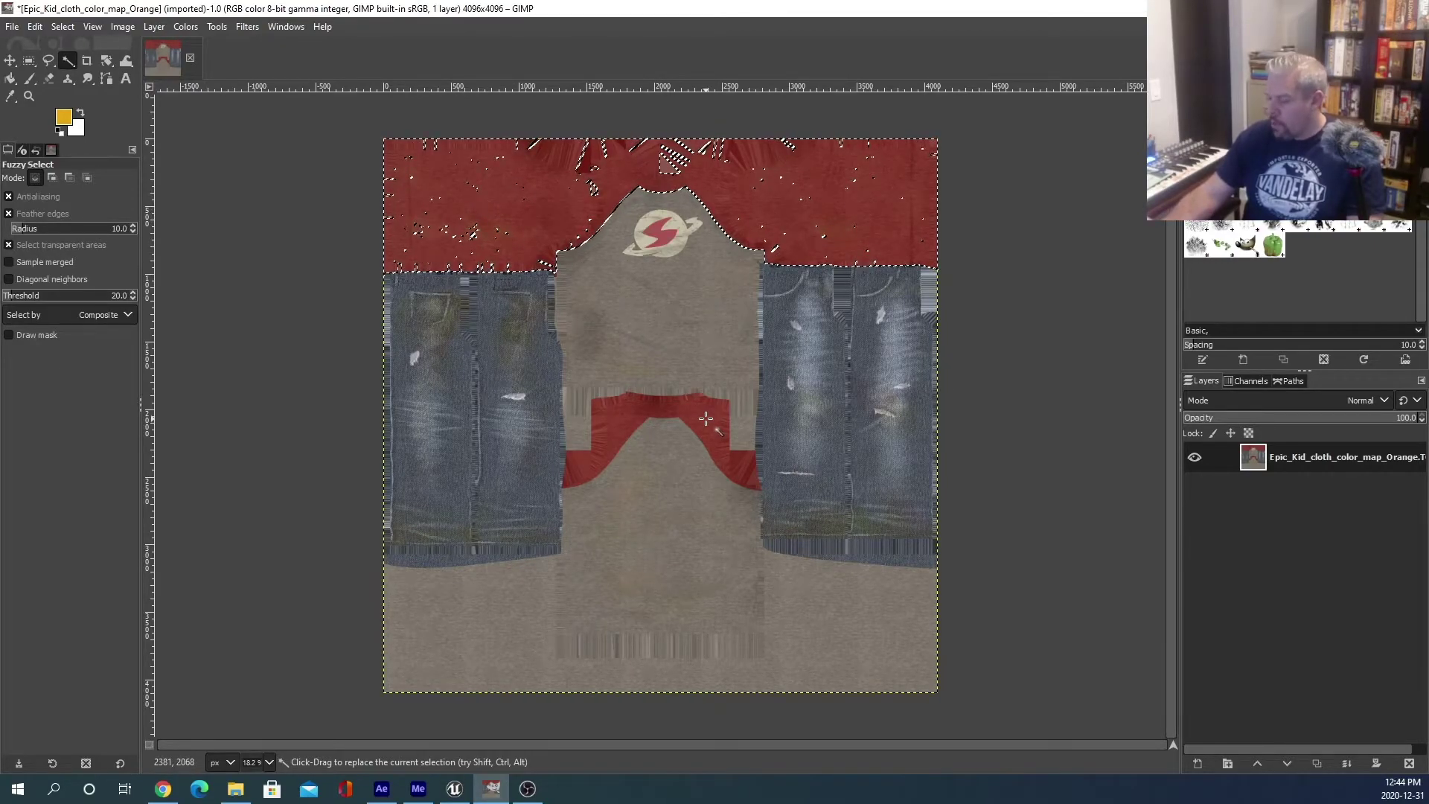
# Add the missed specks and dark streaks within the red sleeve fabric to the current selection.
pyautogui.keyDown('ctrl'); pyautogui.scroll(1, 705, 419); pyautogui.keyUp('ctrl')
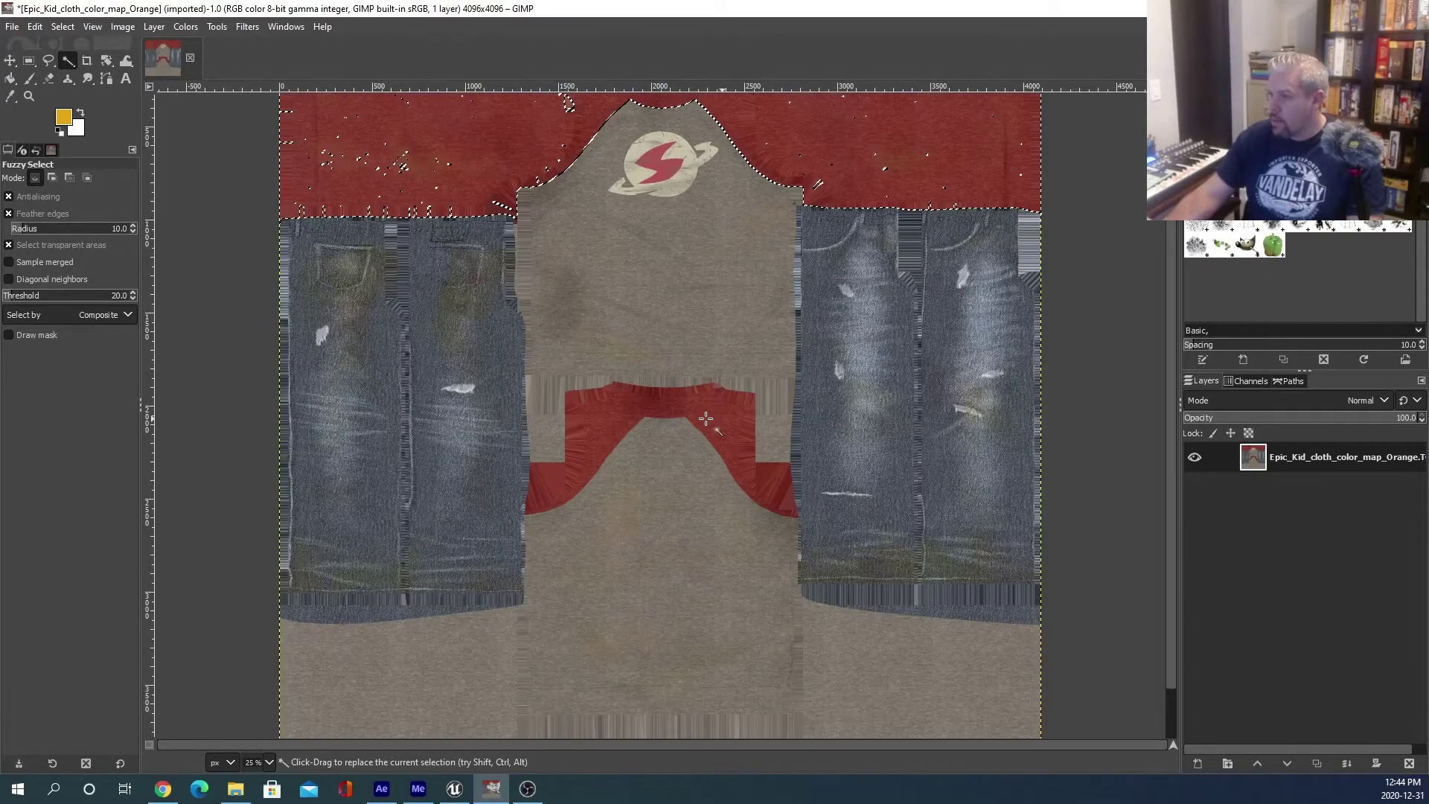
pyautogui.keyDown('ctrl'); pyautogui.scroll(1, 705, 419); pyautogui.keyUp('ctrl')
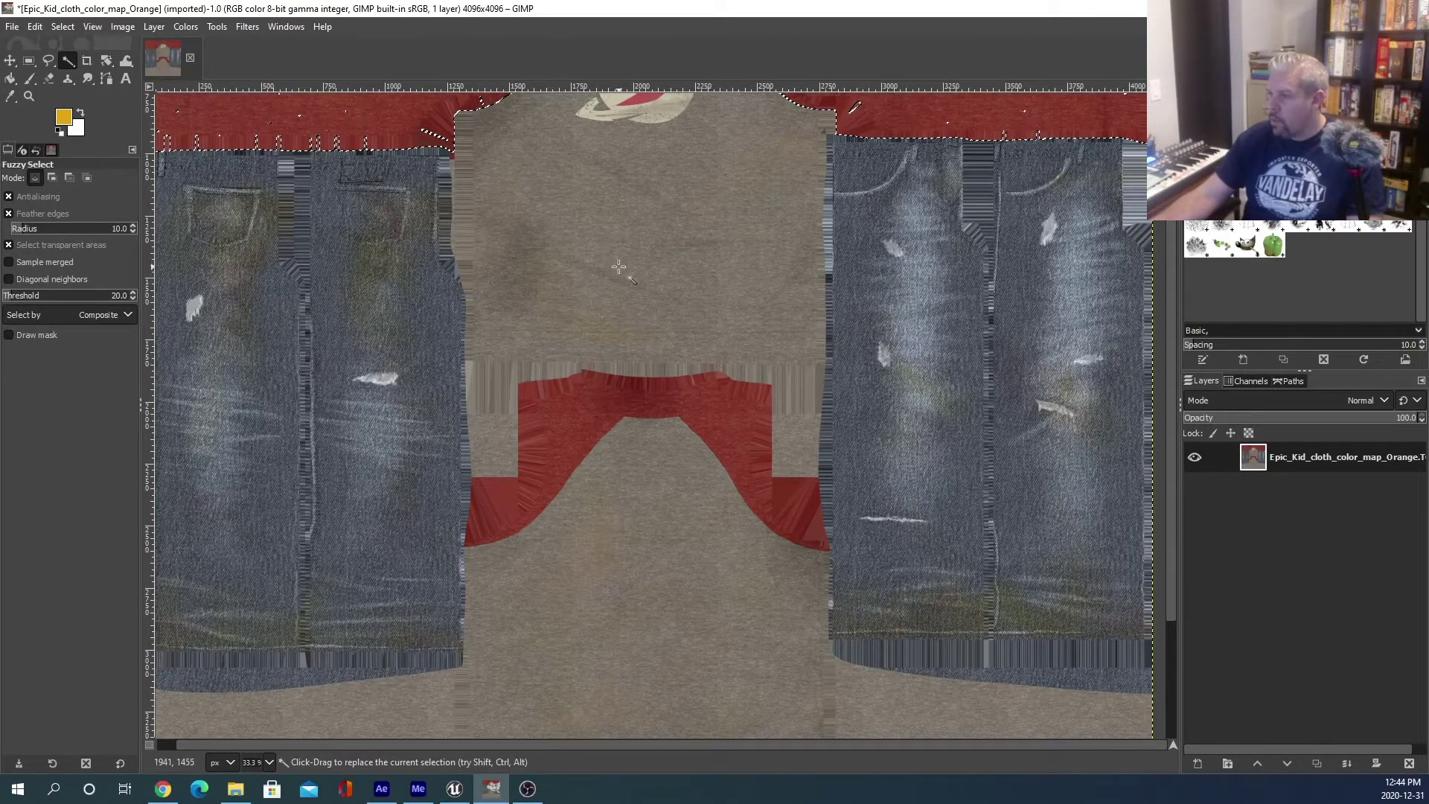
pyautogui.scroll(5, 618, 266)
pyautogui.moveTo(607, 276); pyautogui.dragTo(761, 337, button='middle')
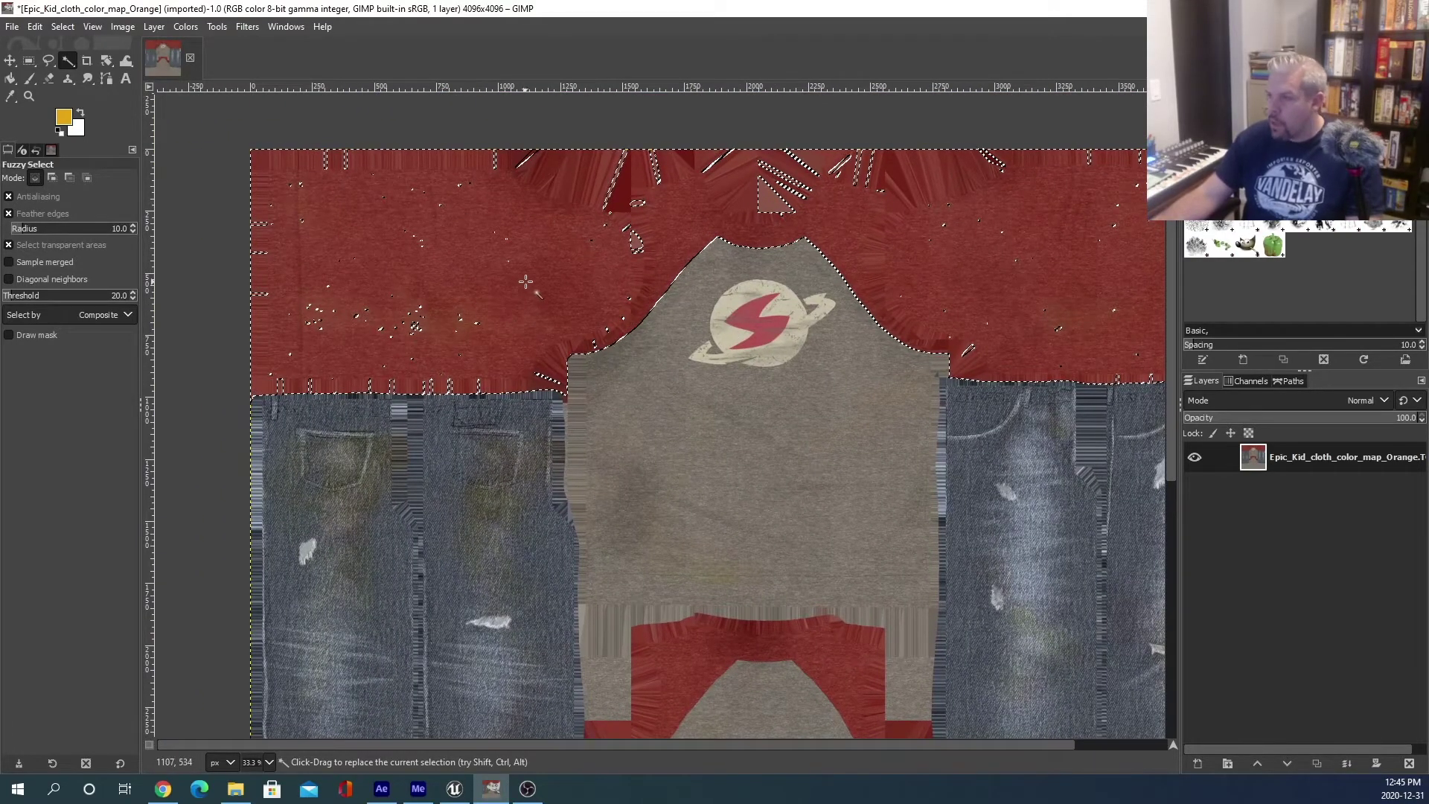
pyautogui.moveTo(526, 282)
pyautogui.mouseDown(button='middle')
pyautogui.moveTo(297, 230)
pyautogui.moveTo(484, 296)
pyautogui.moveTo(530, 288)
pyautogui.mouseUp(button='middle')
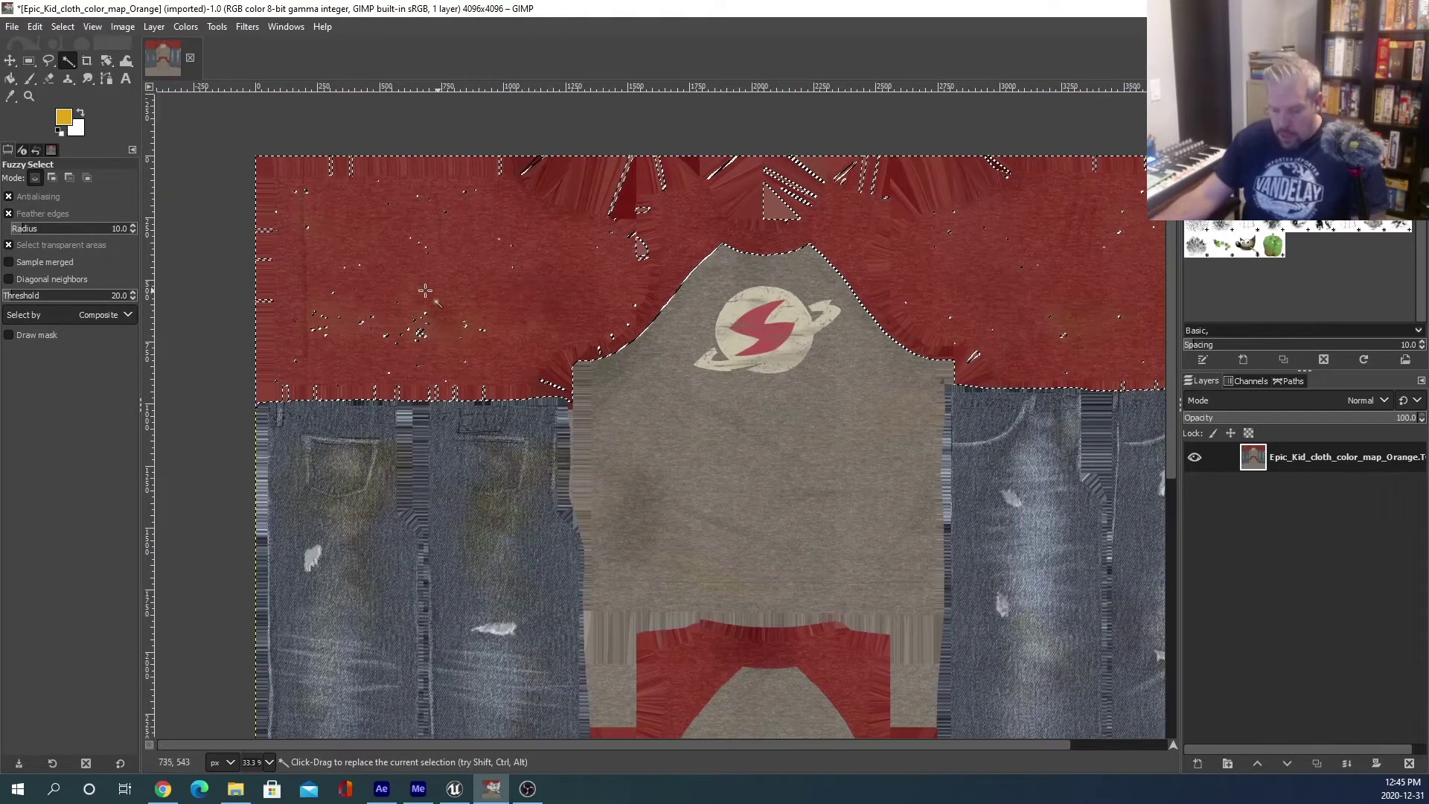
pyautogui.press('shift')
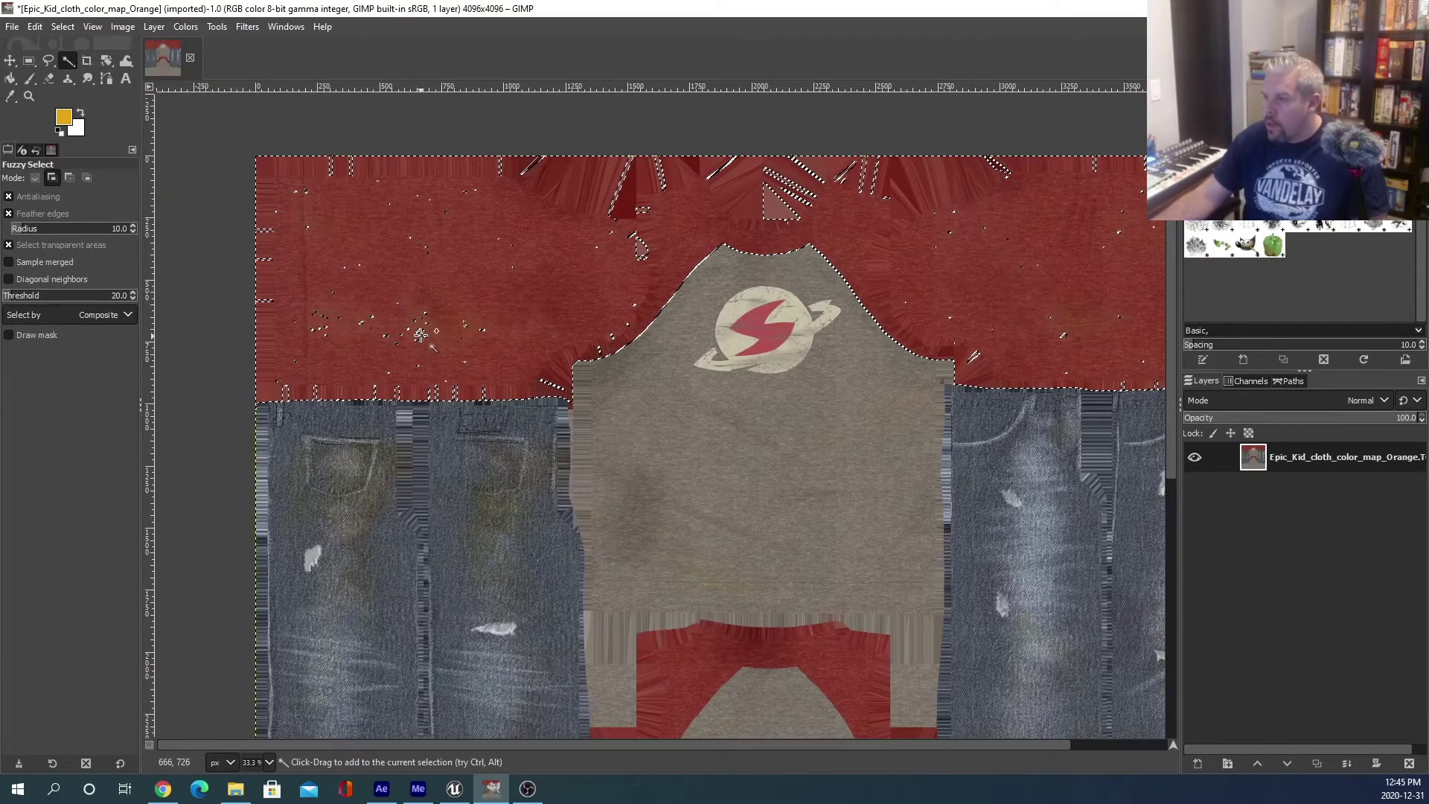
pyautogui.keyDown('shift'); pyautogui.click(420, 334); pyautogui.keyUp('shift')
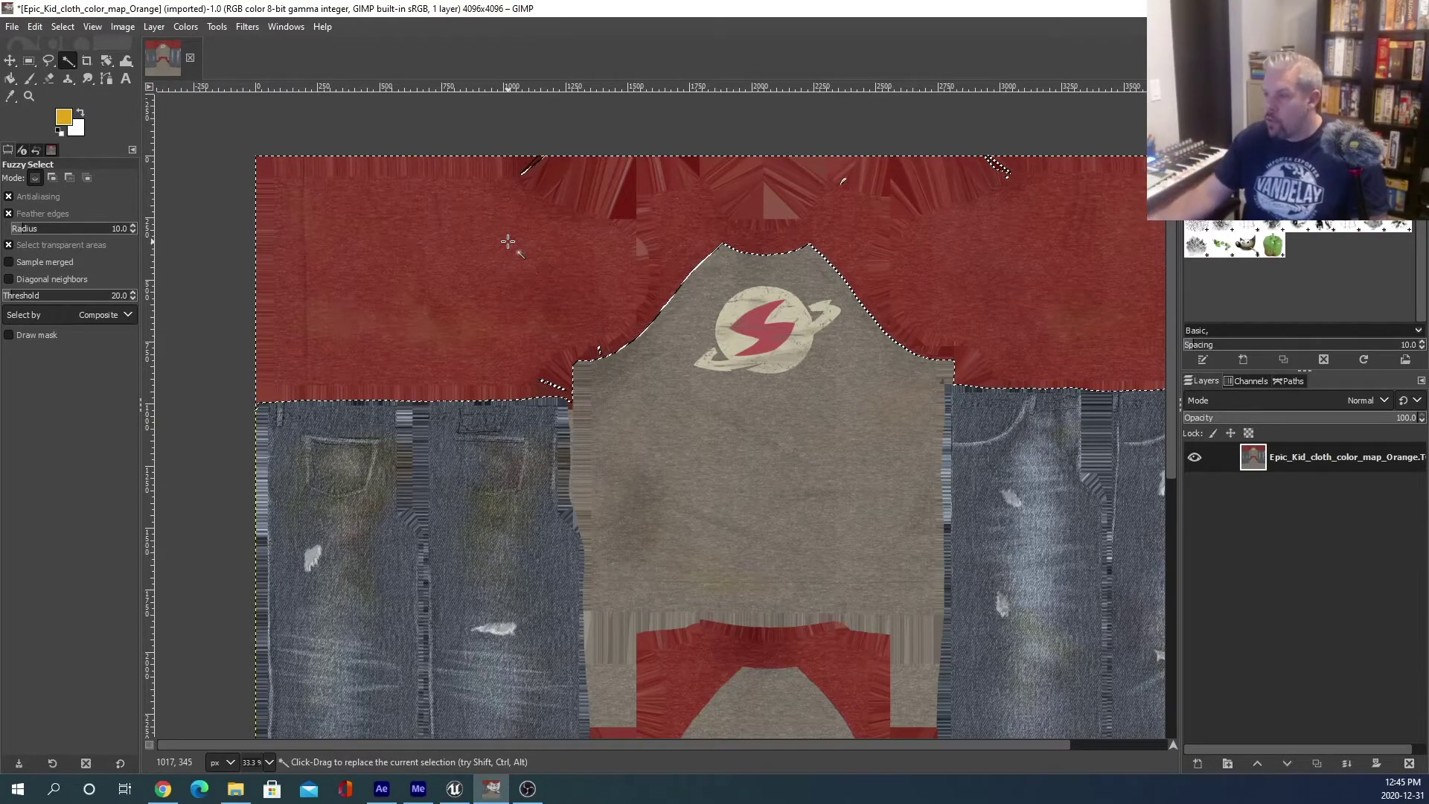
pyautogui.hscroll(3, 911, 268)
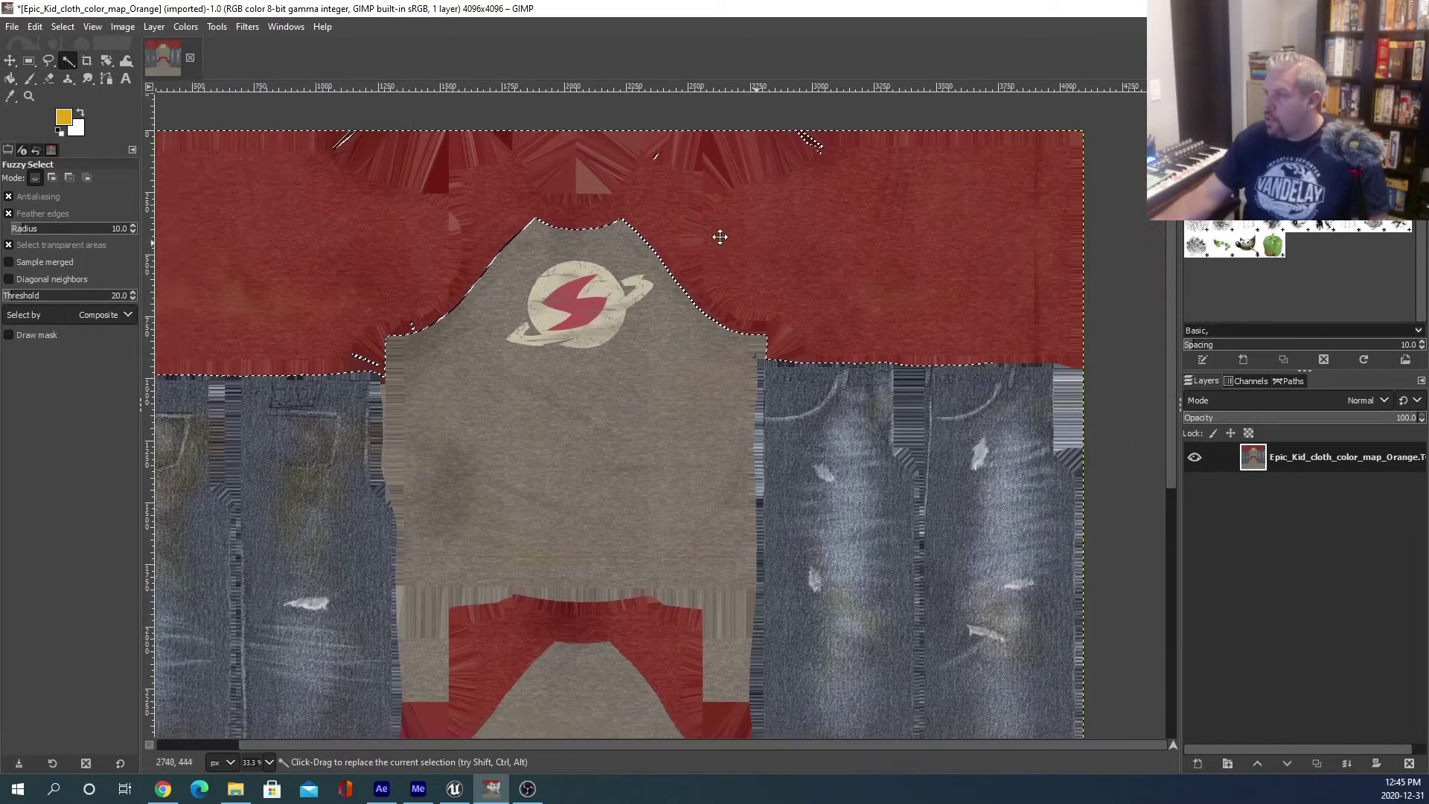
pyautogui.scroll(3, 705, 230)
pyautogui.press('shift')
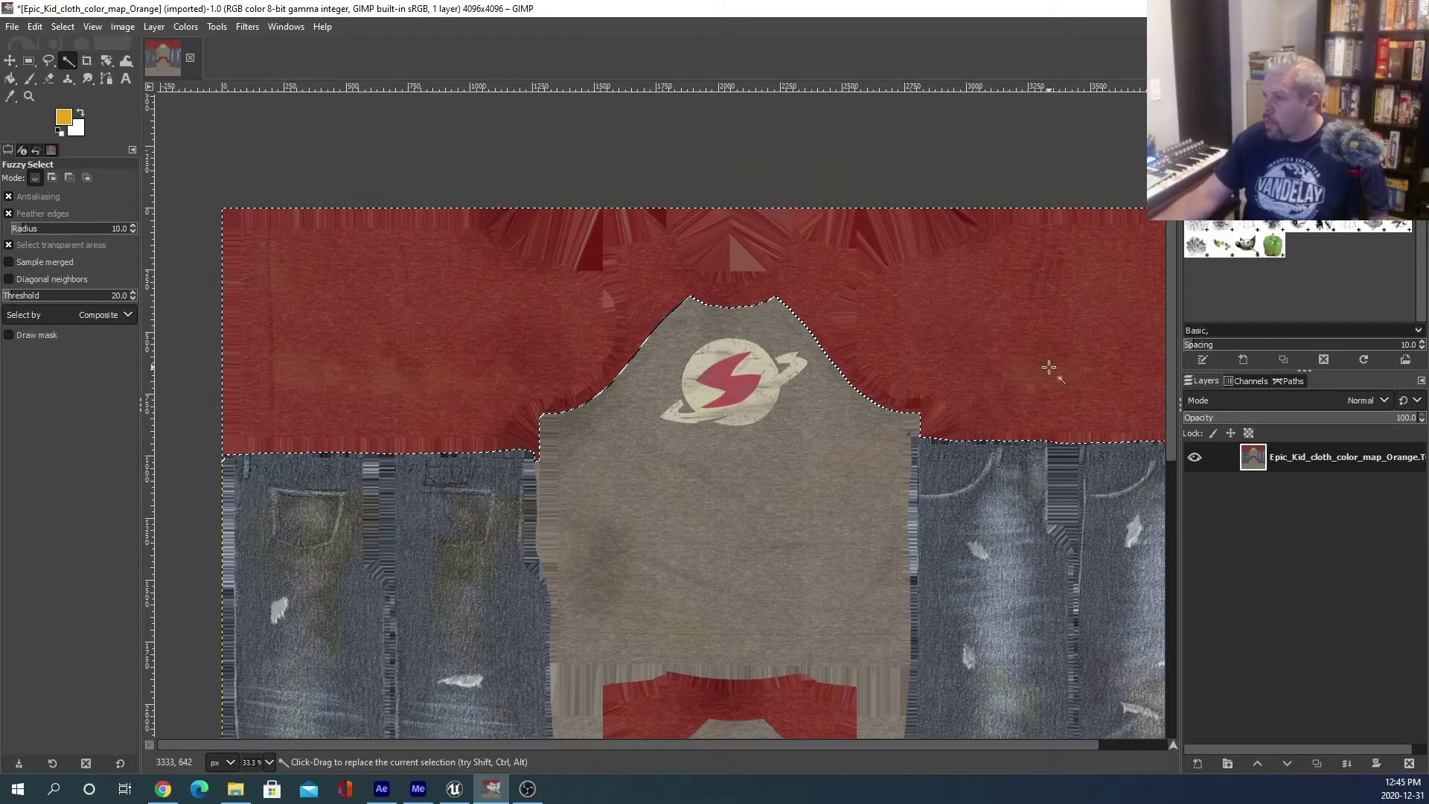
# Add the separate red collar-shaped band in the middle of the texture to the selection, including its missed patches.
pyautogui.scroll(-3, 1028, 338)
pyautogui.moveTo(1021, 230); pyautogui.dragTo(1011, 186, button='middle')
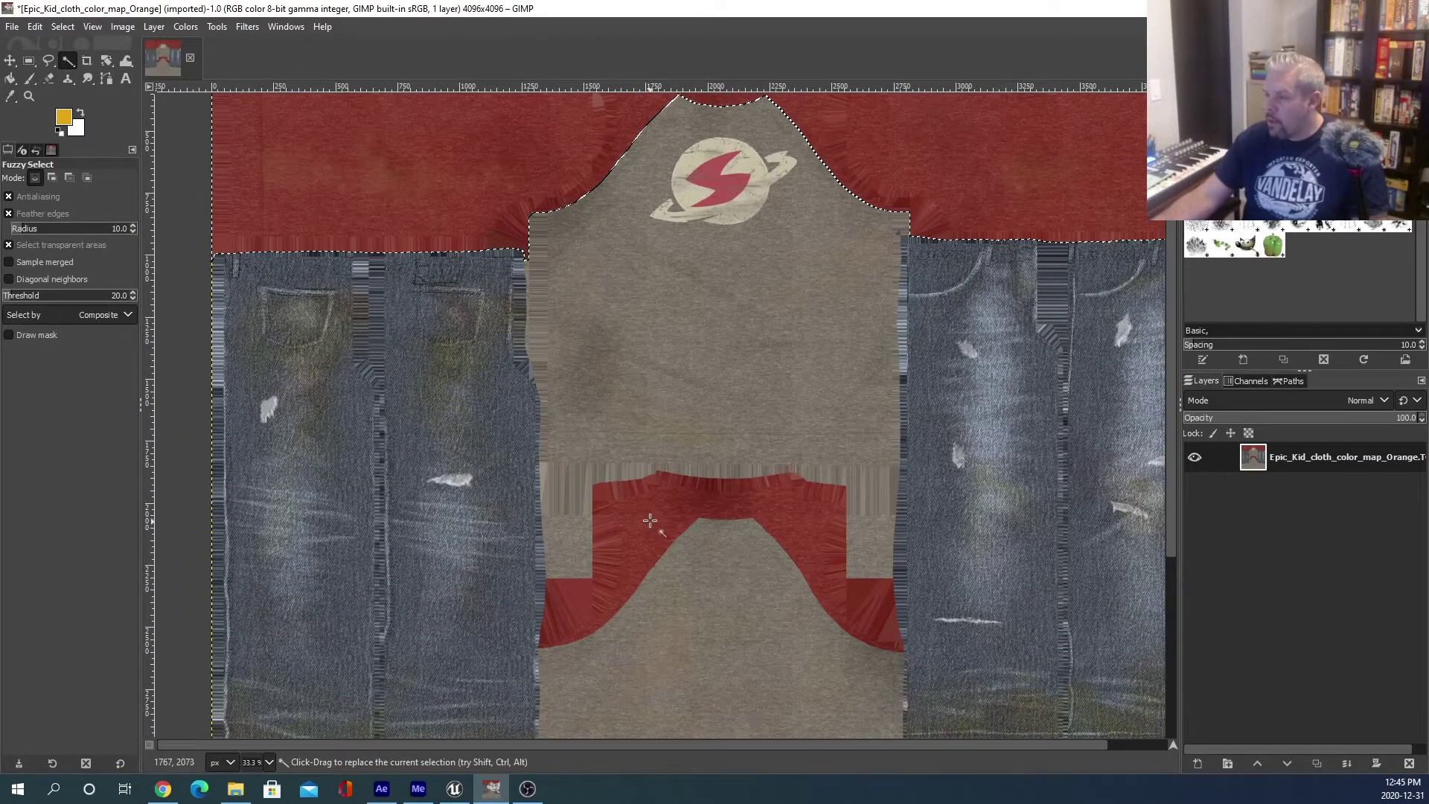
pyautogui.press('shift')
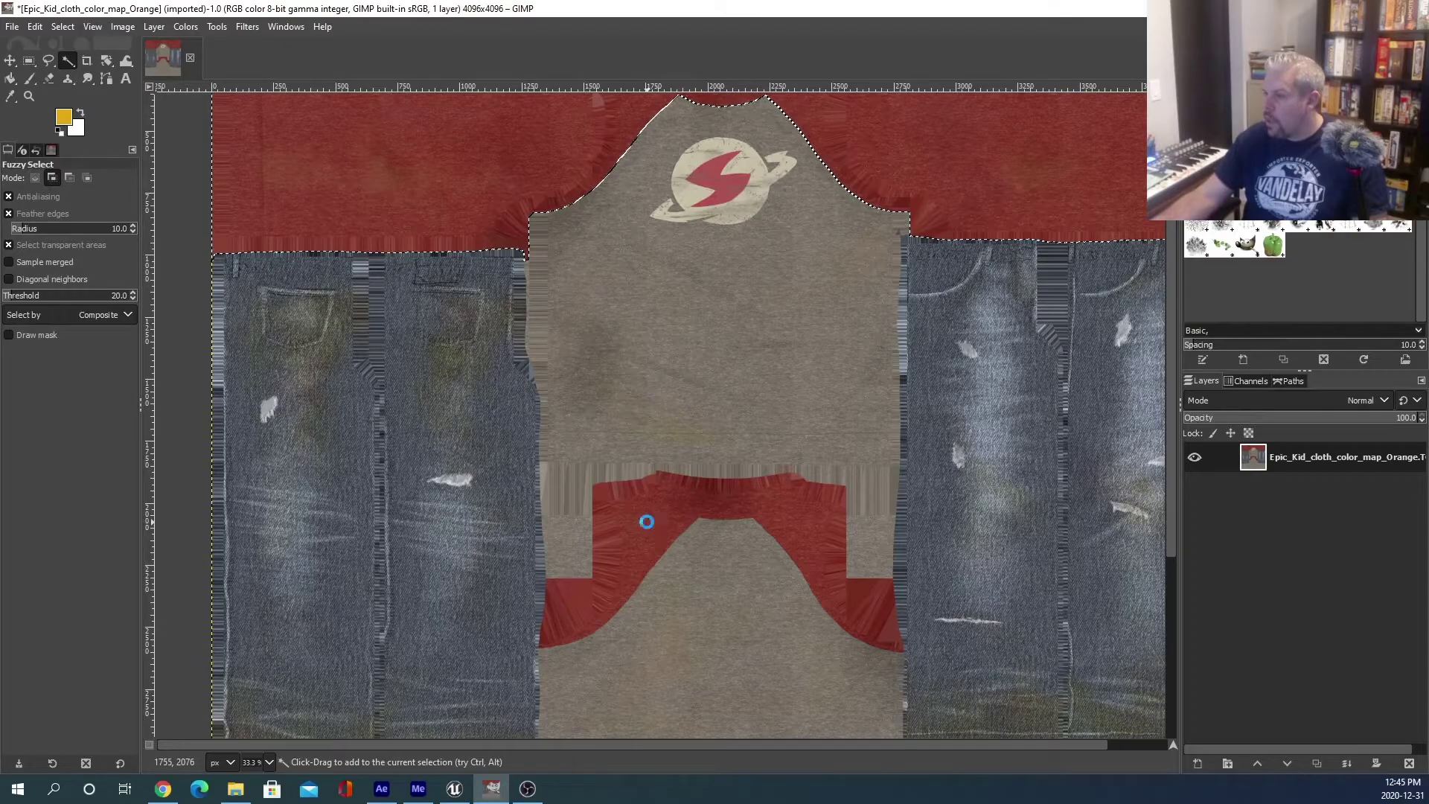
pyautogui.click(617, 497)
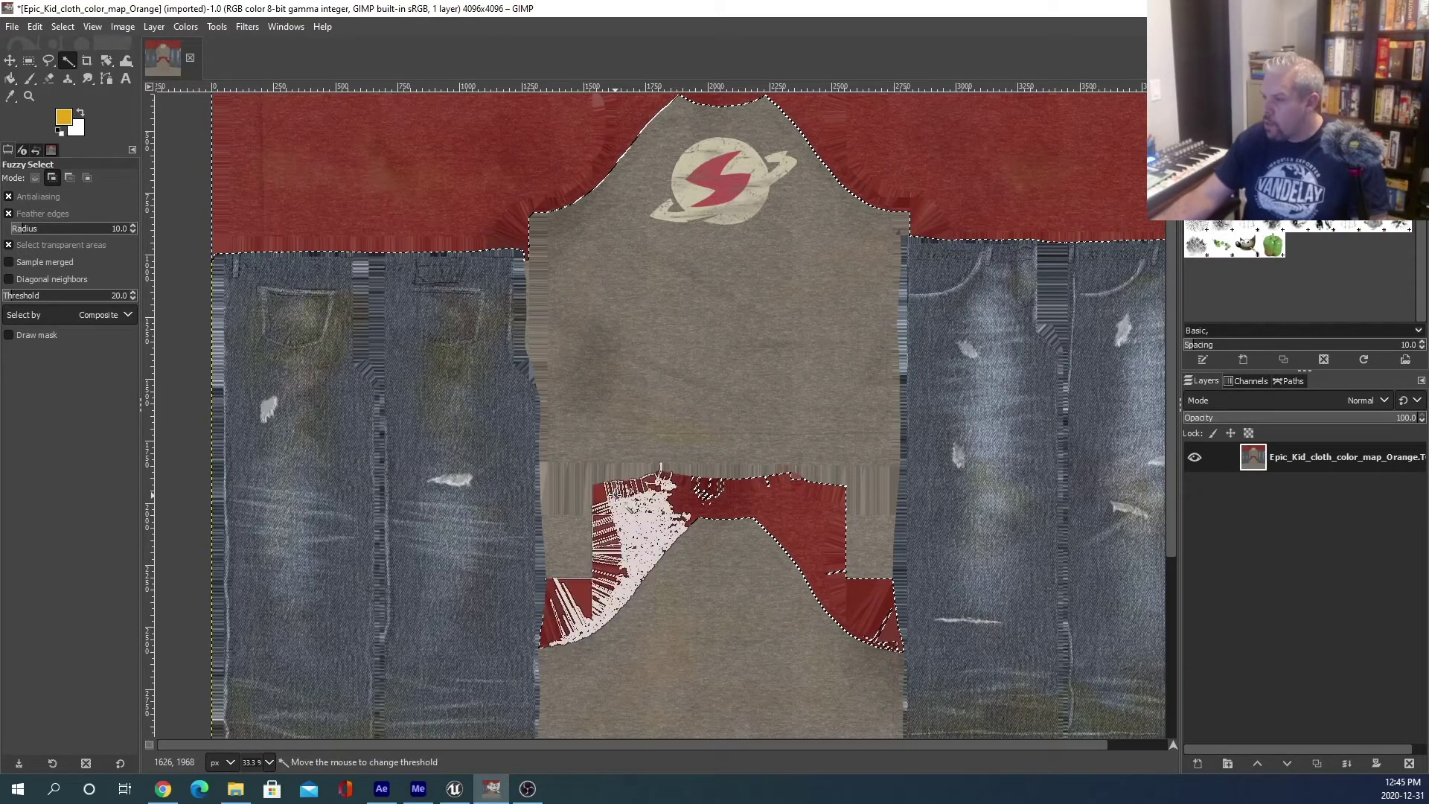
pyautogui.click(705, 496)
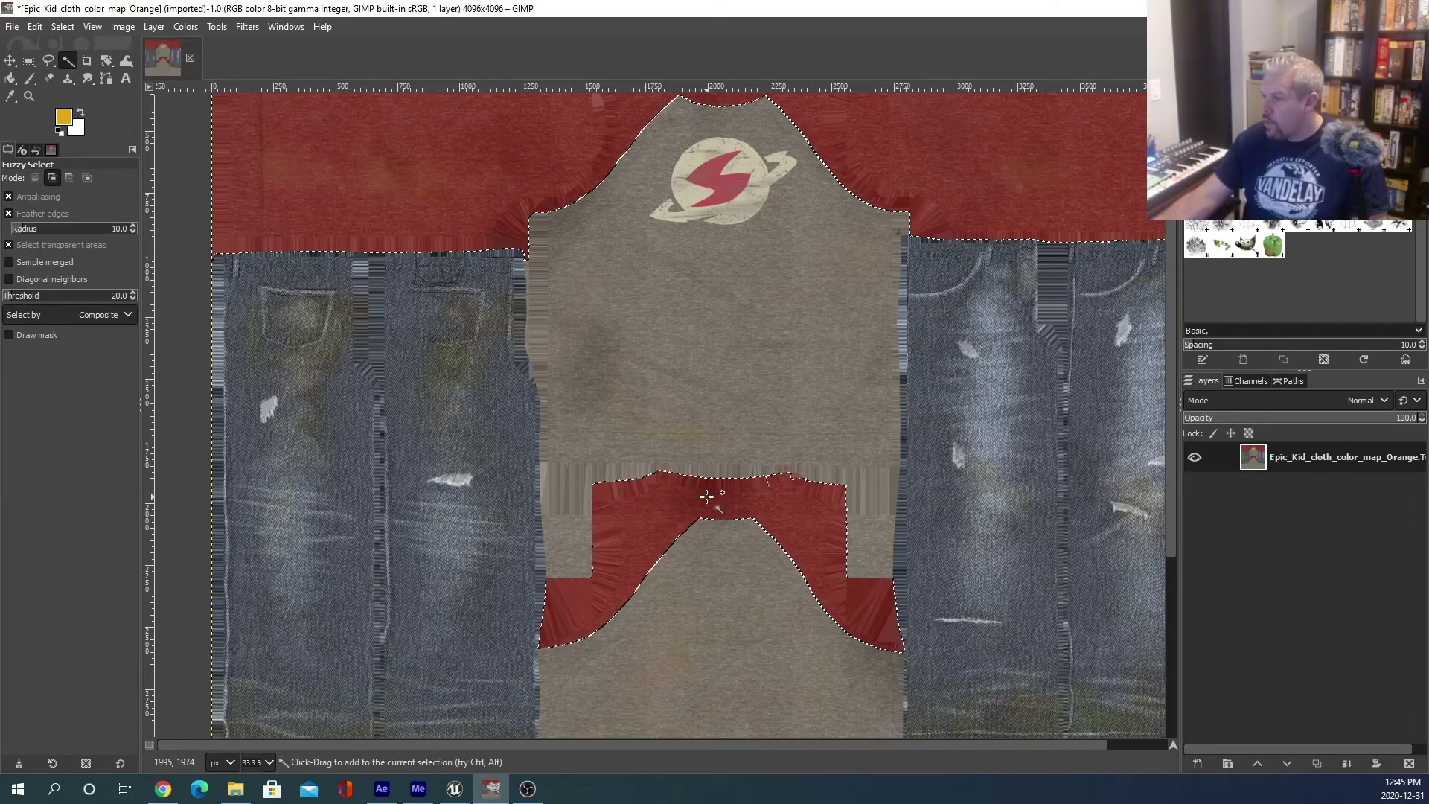
pyautogui.click(796, 476)
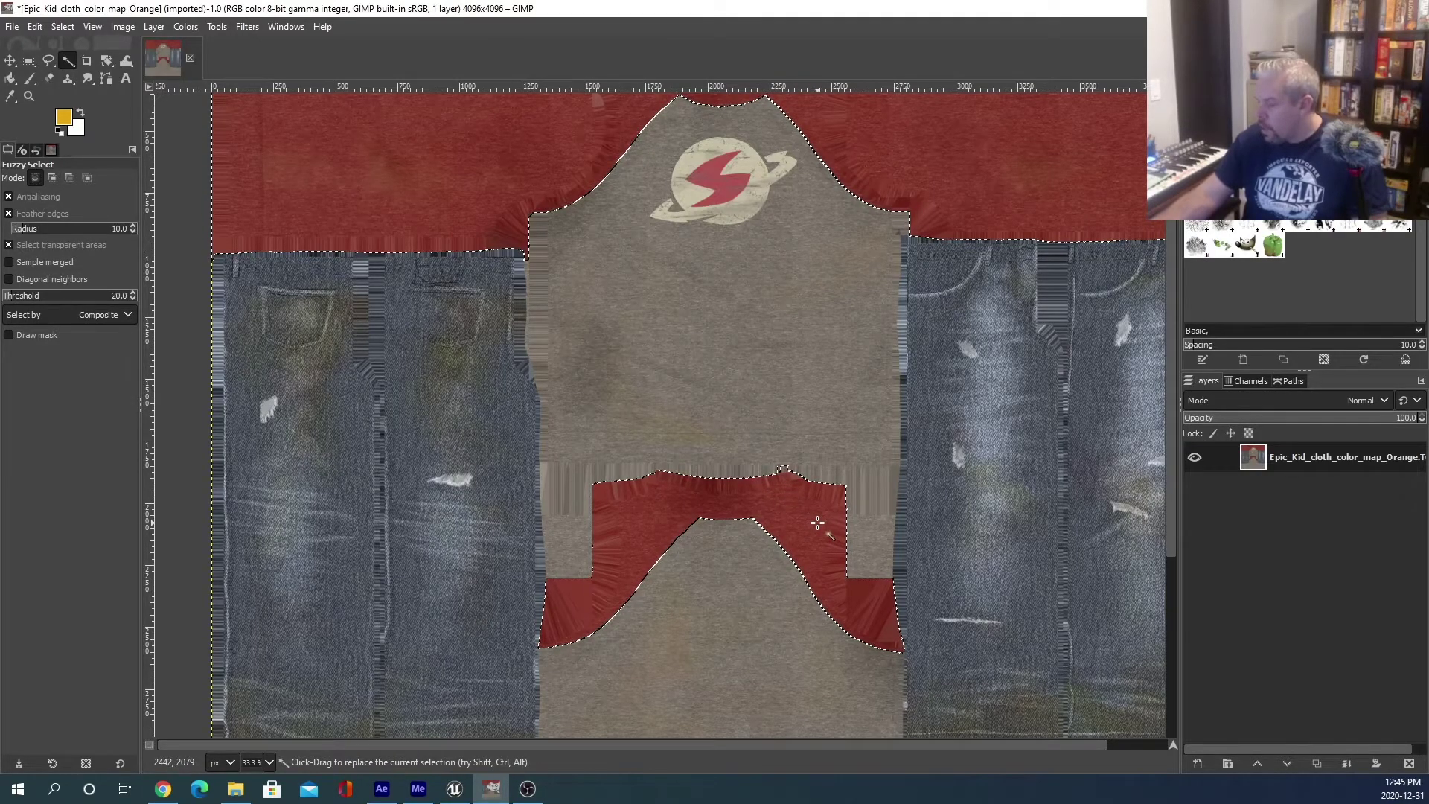
# Subtract the stray grey strips above the middle red band from the selection.
pyautogui.keyDown('ctrl'); pyautogui.scroll(3, 817, 523); pyautogui.keyUp('ctrl')
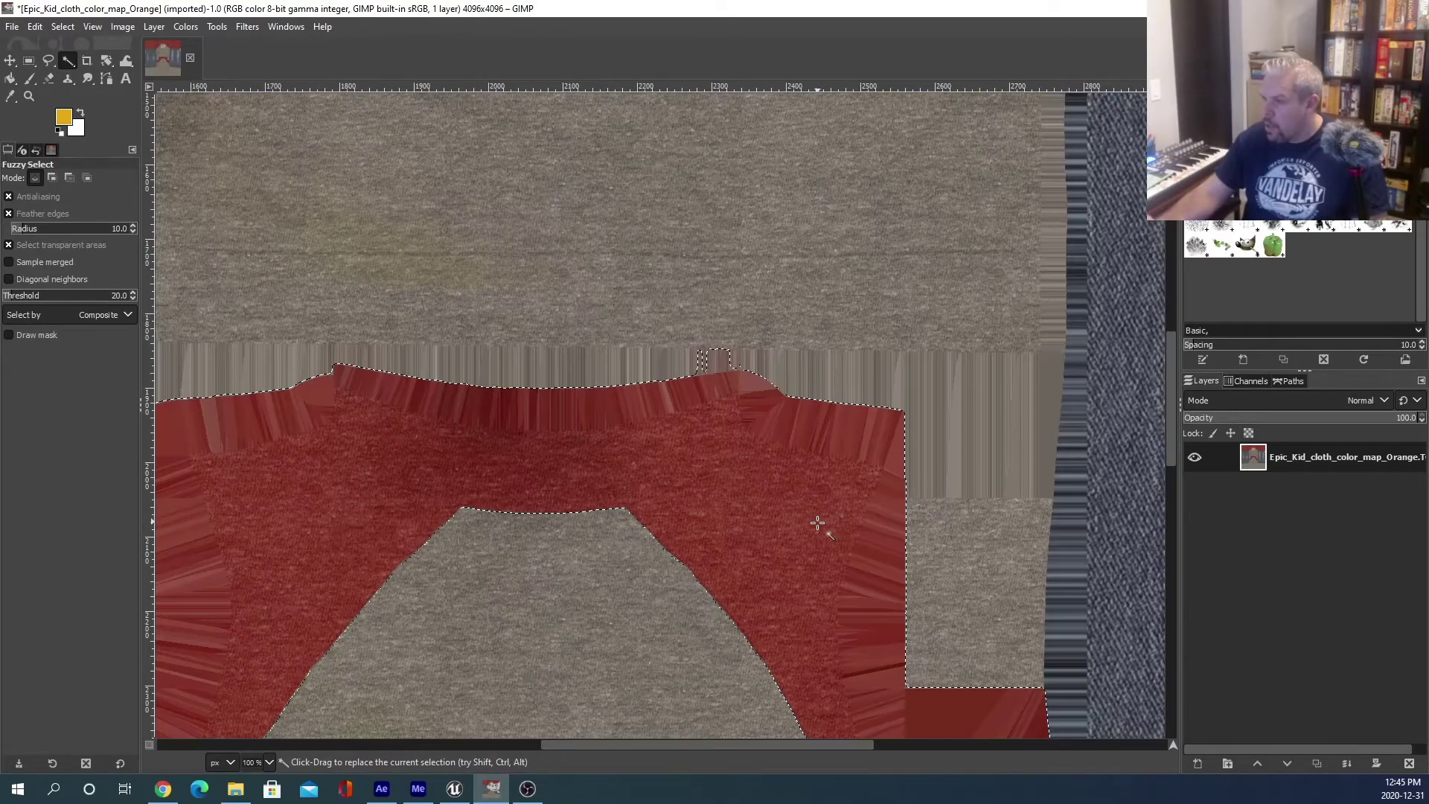
pyautogui.keyDown('ctrl'); pyautogui.scroll(1, 817, 523); pyautogui.keyUp('ctrl')
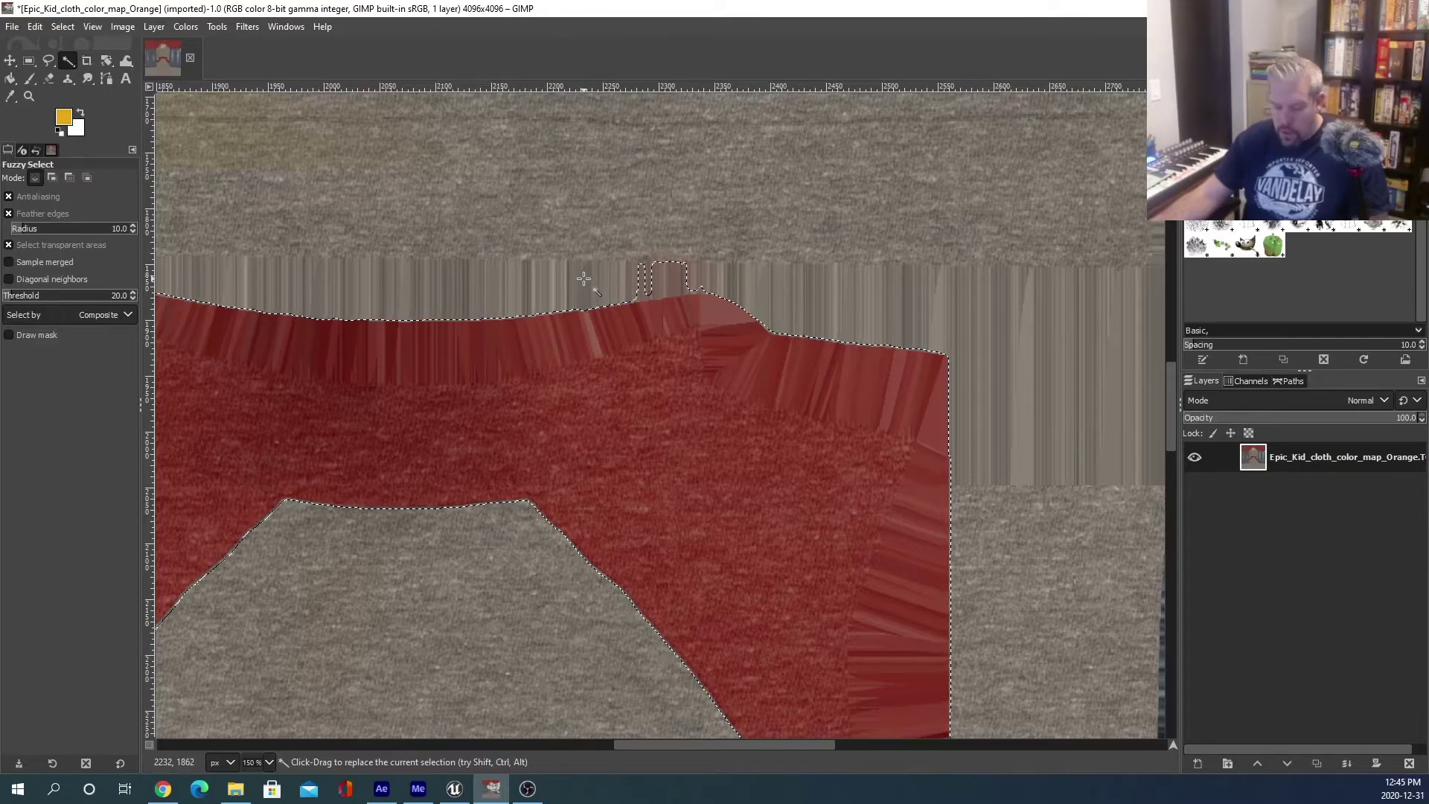
pyautogui.press('shift')
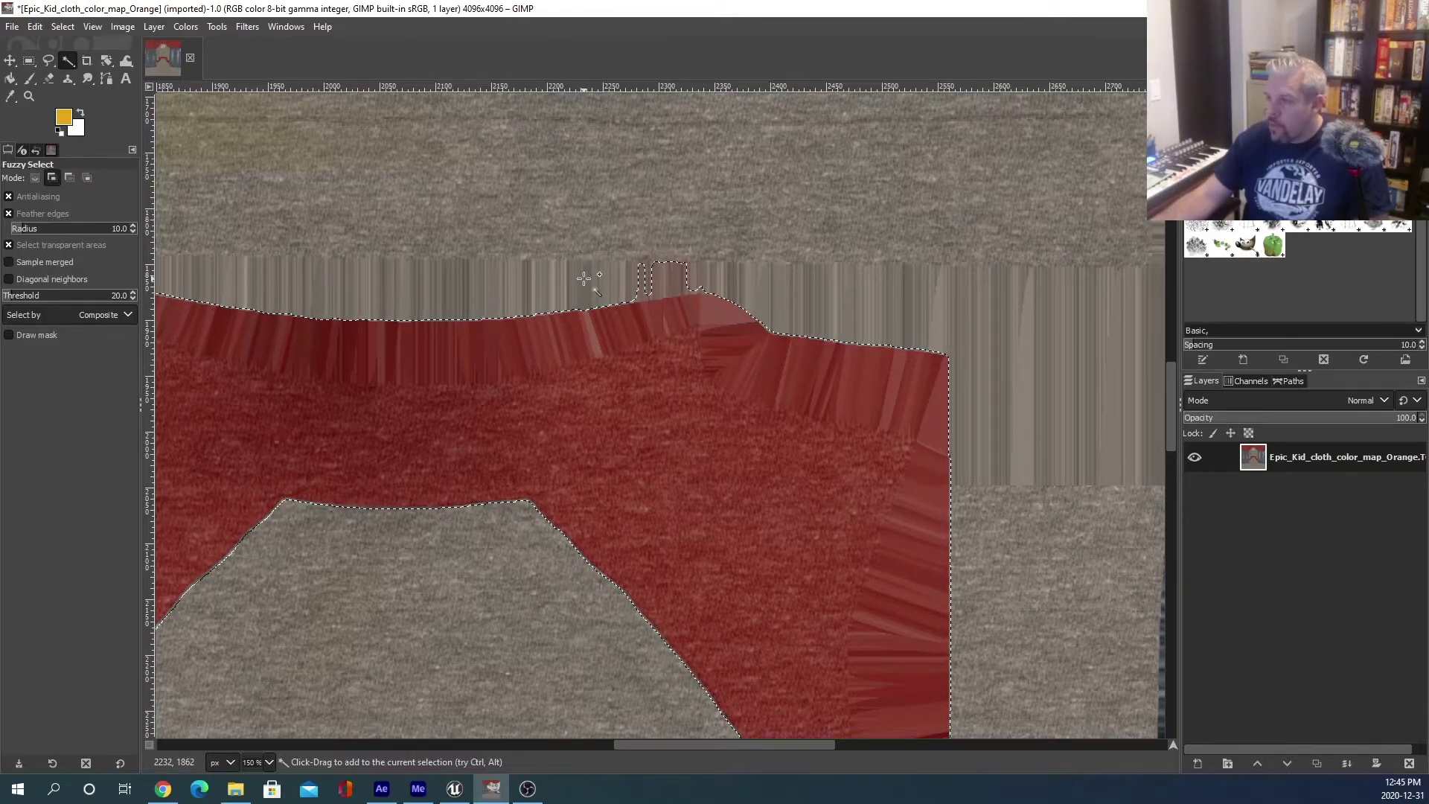
pyautogui.press('shift')
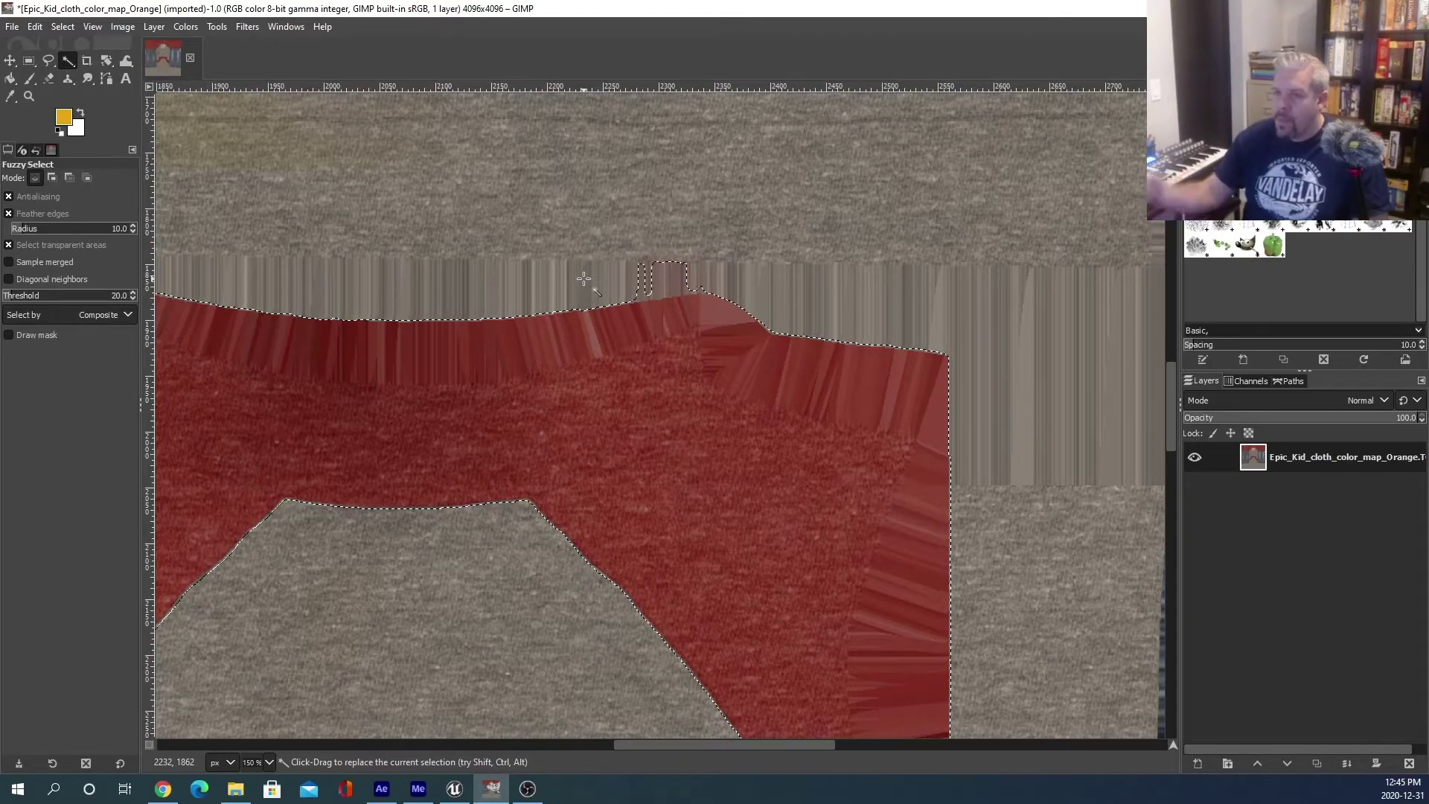
pyautogui.press('ctrl')
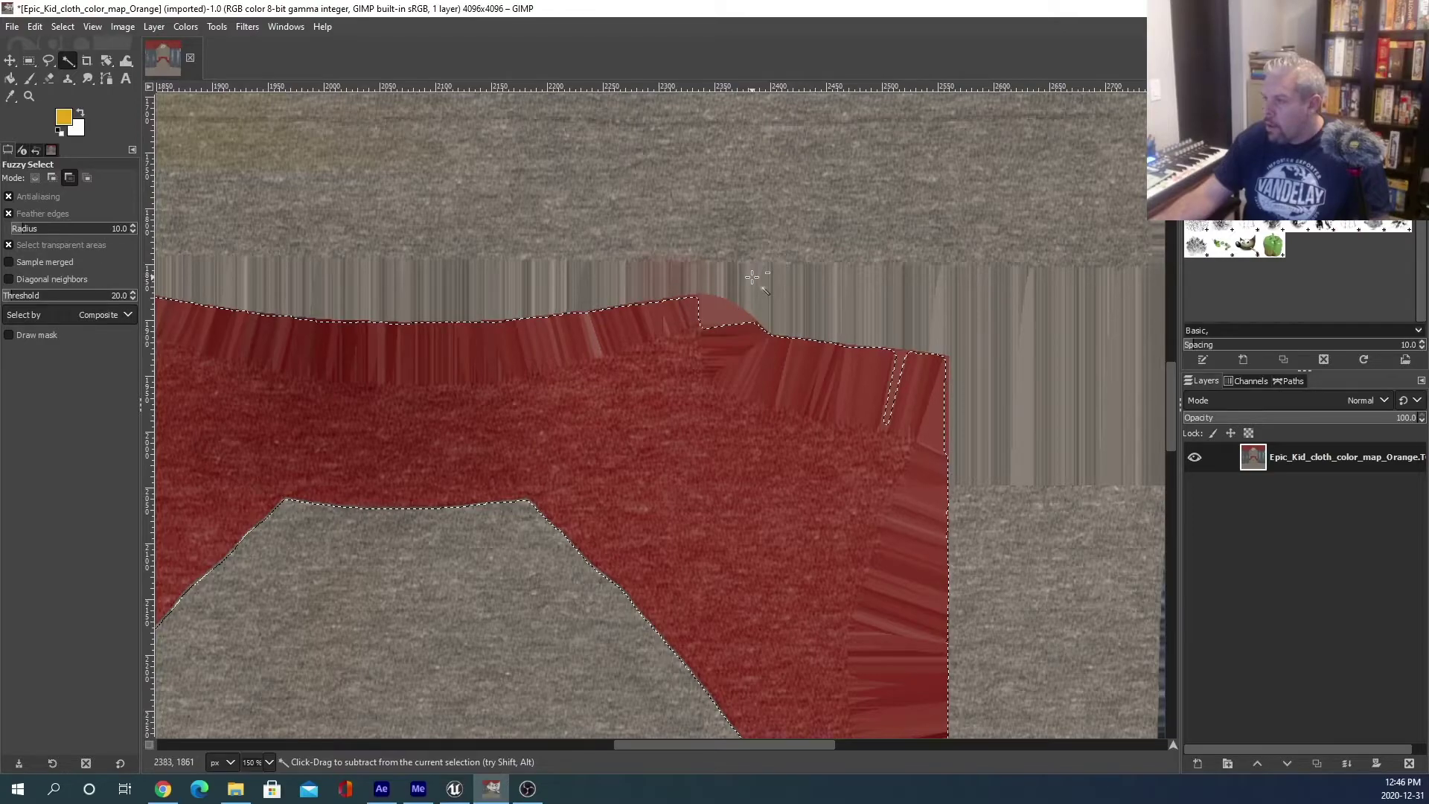
pyautogui.click(744, 297)
# Try to add the light red corner on the middle band's upper edge back to the selection.
pyautogui.press('shift')
pyautogui.keyDown('shift'); pyautogui.click(705, 325); pyautogui.keyUp('shift')
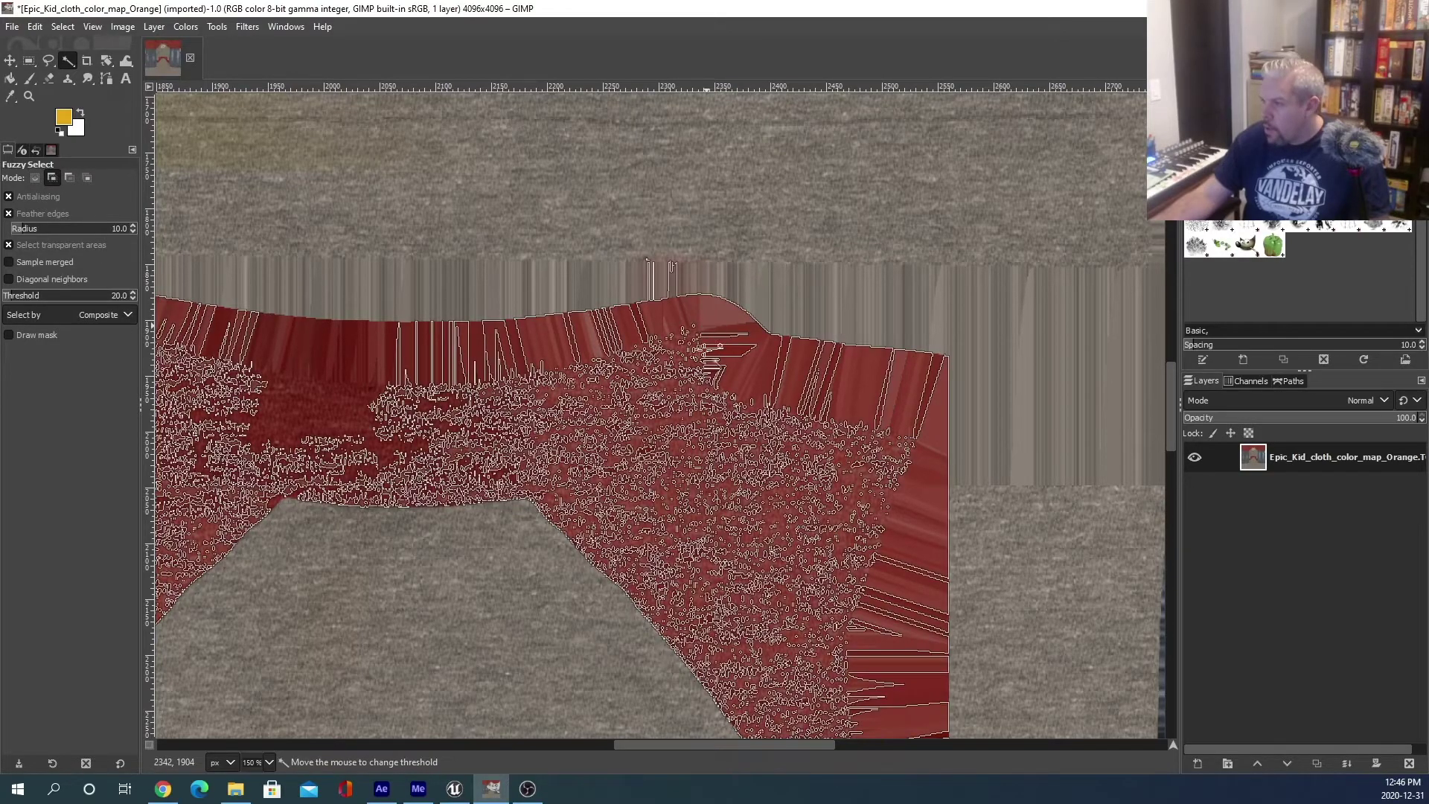
pyautogui.press('ctrl')
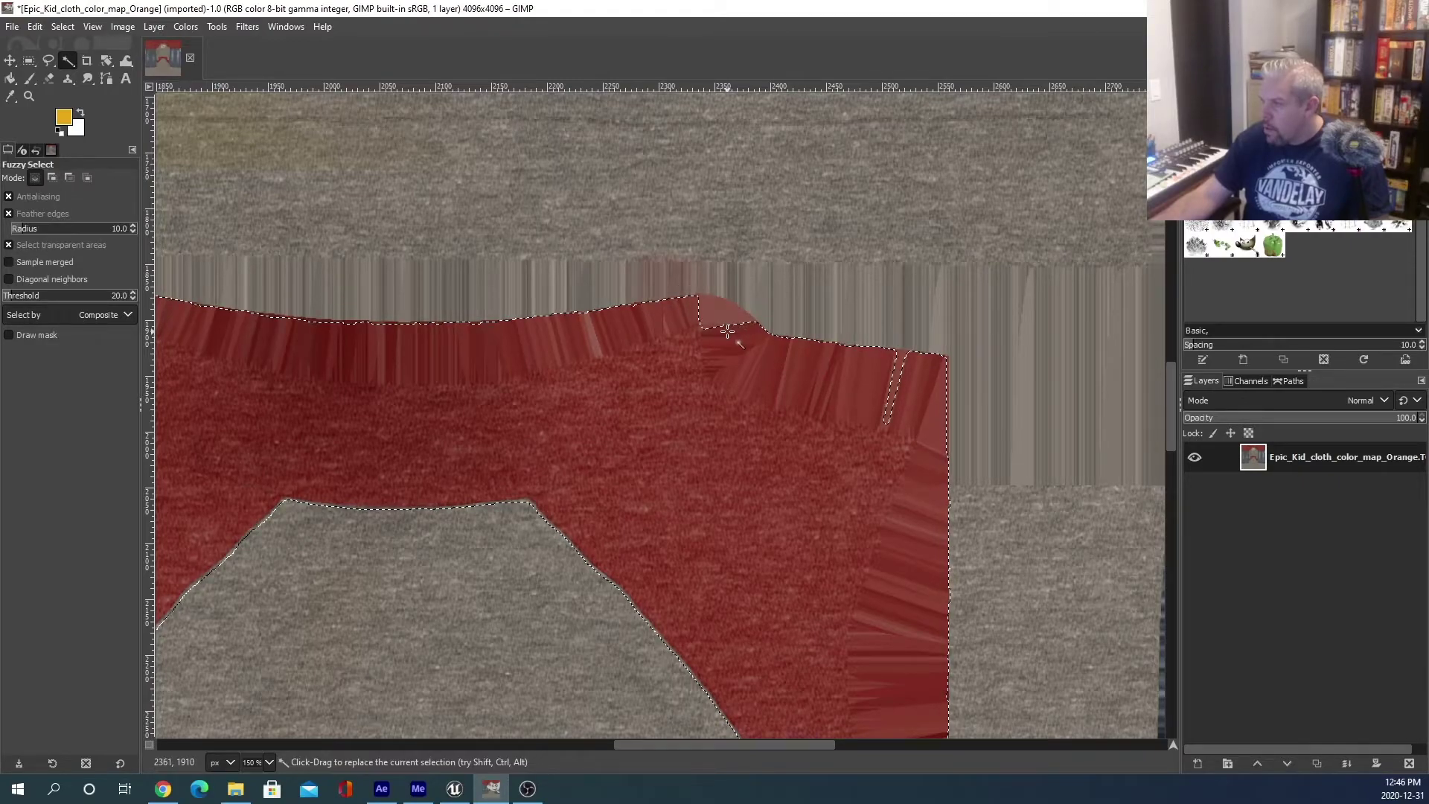
pyautogui.keyDown('shift'); pyautogui.click(716, 355); pyautogui.keyUp('shift')
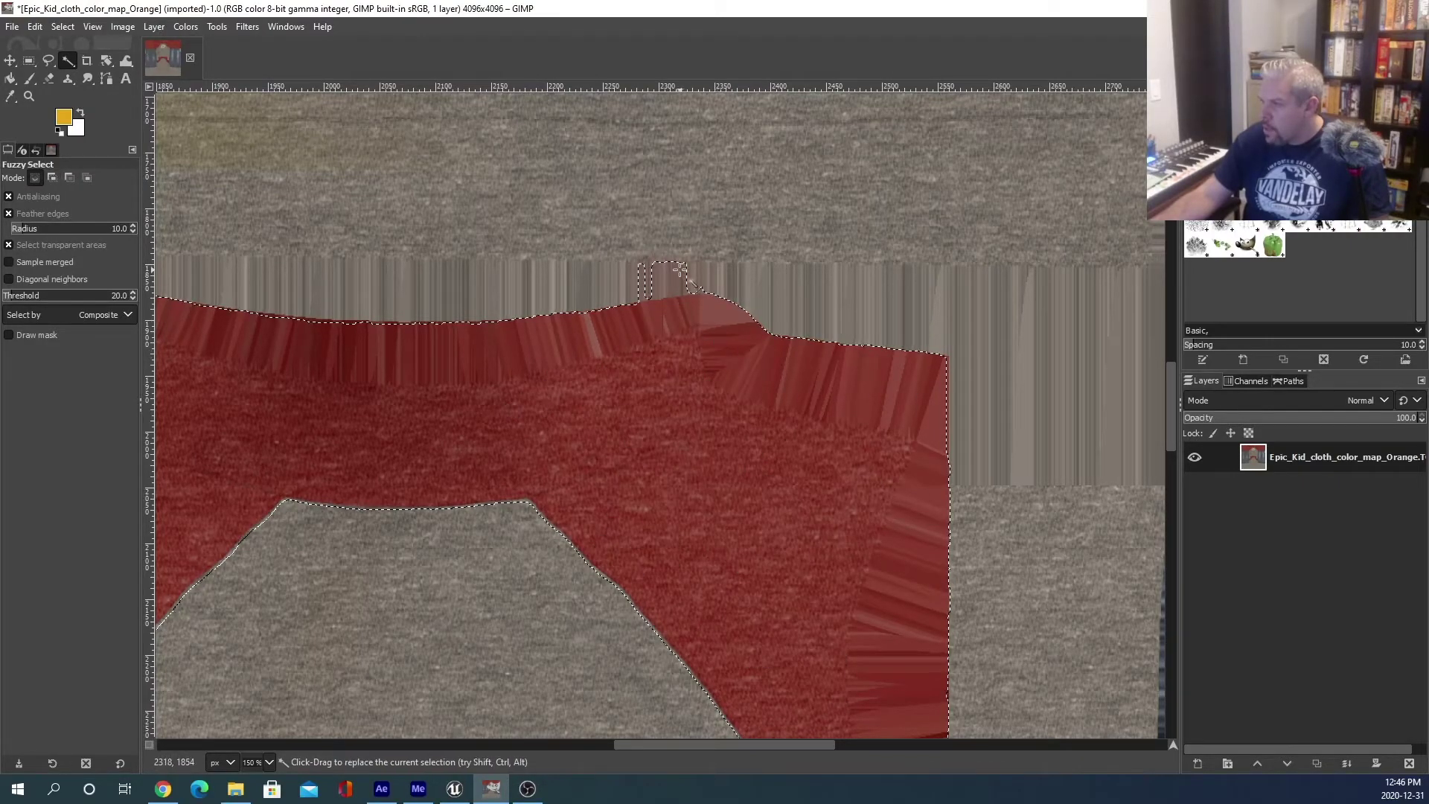
# Remove the stray strips above the middle band from the selection again and restore the missing light red corner and streaks.
pyautogui.press('ctrl')
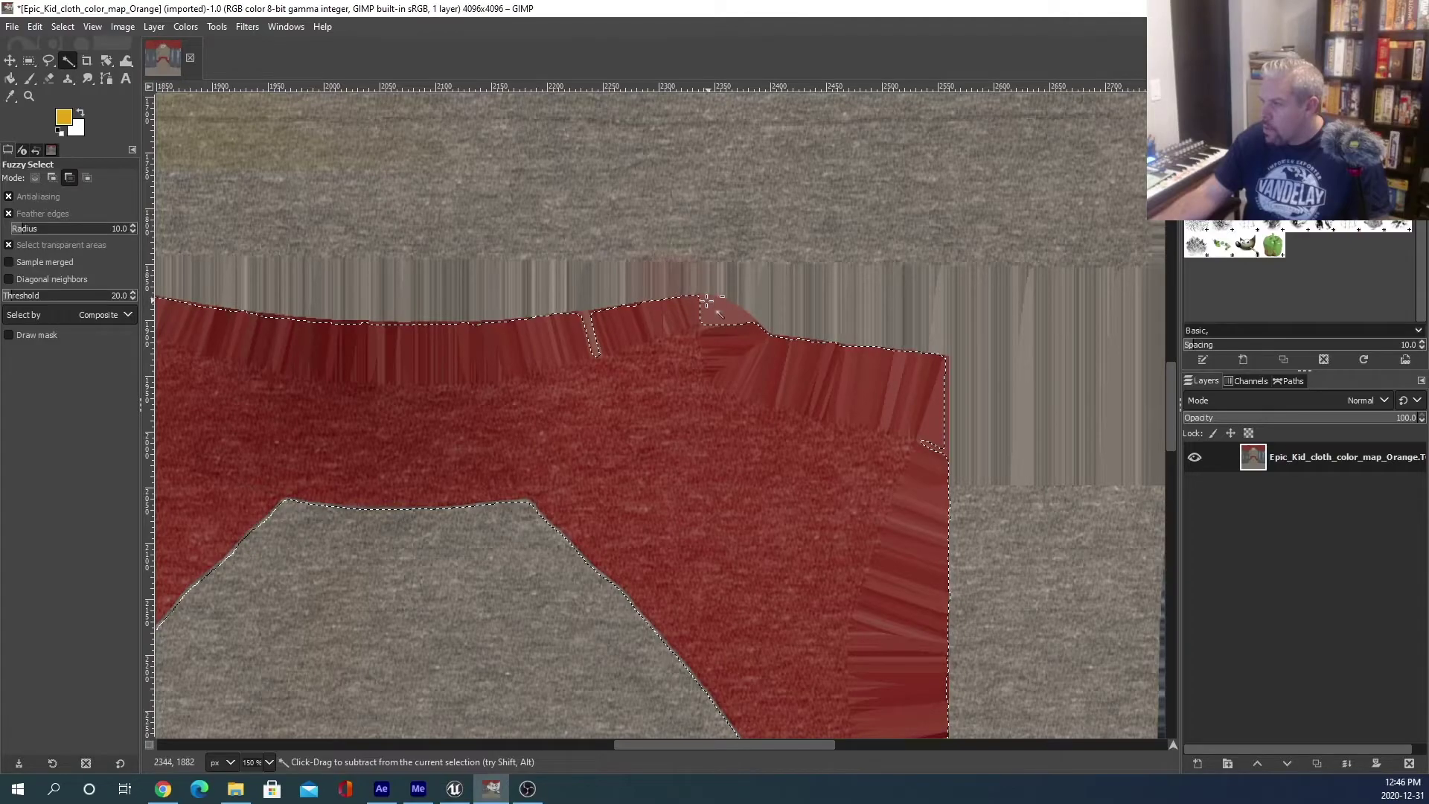
pyautogui.keyDown('shift'); pyautogui.click(593, 337); pyautogui.keyUp('shift')
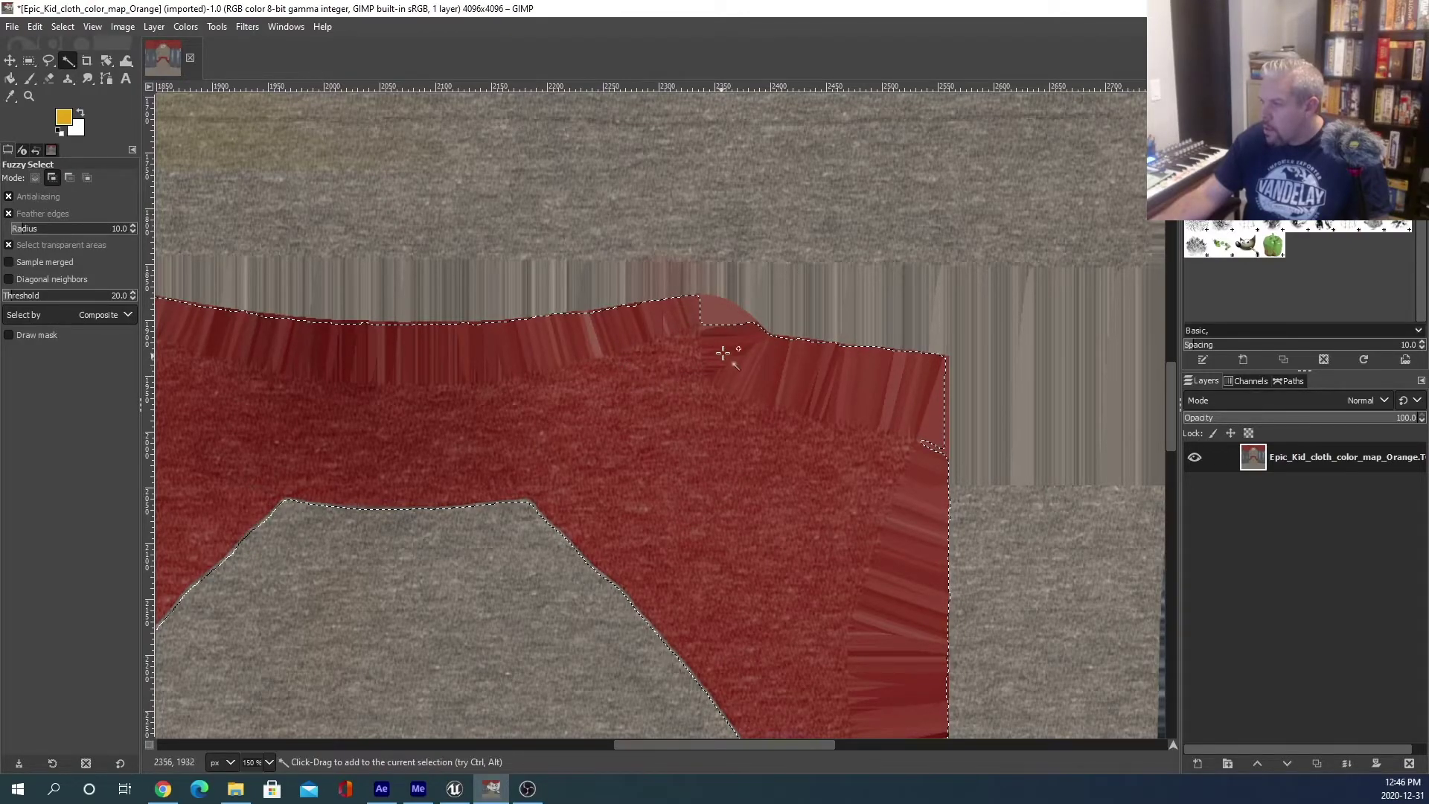
pyautogui.keyDown('shift'); pyautogui.click(708, 318); pyautogui.keyUp('shift')
pyautogui.press('ctrl')
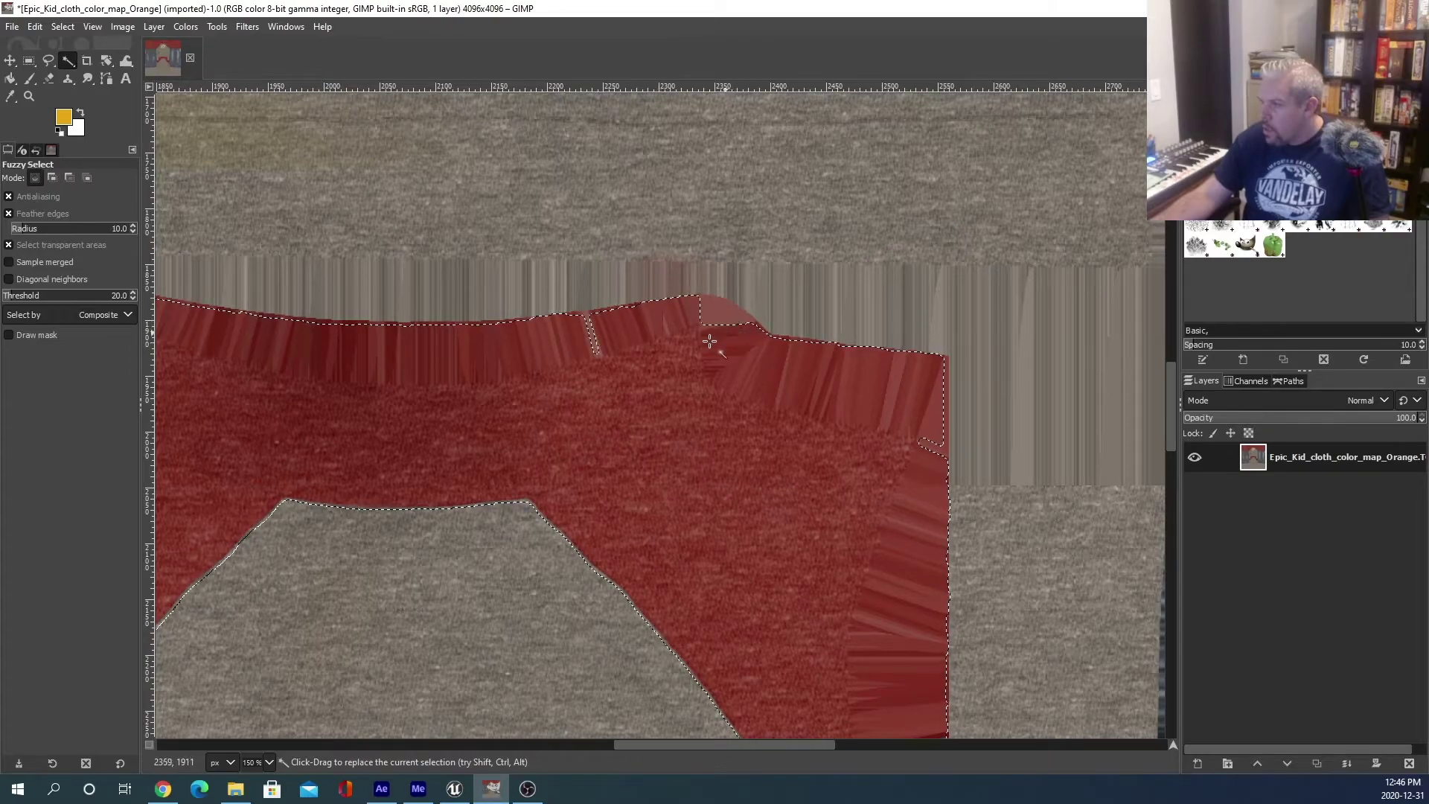
pyautogui.press('shift')
pyautogui.keyDown('shift'); pyautogui.click(884, 474); pyautogui.keyUp('shift')
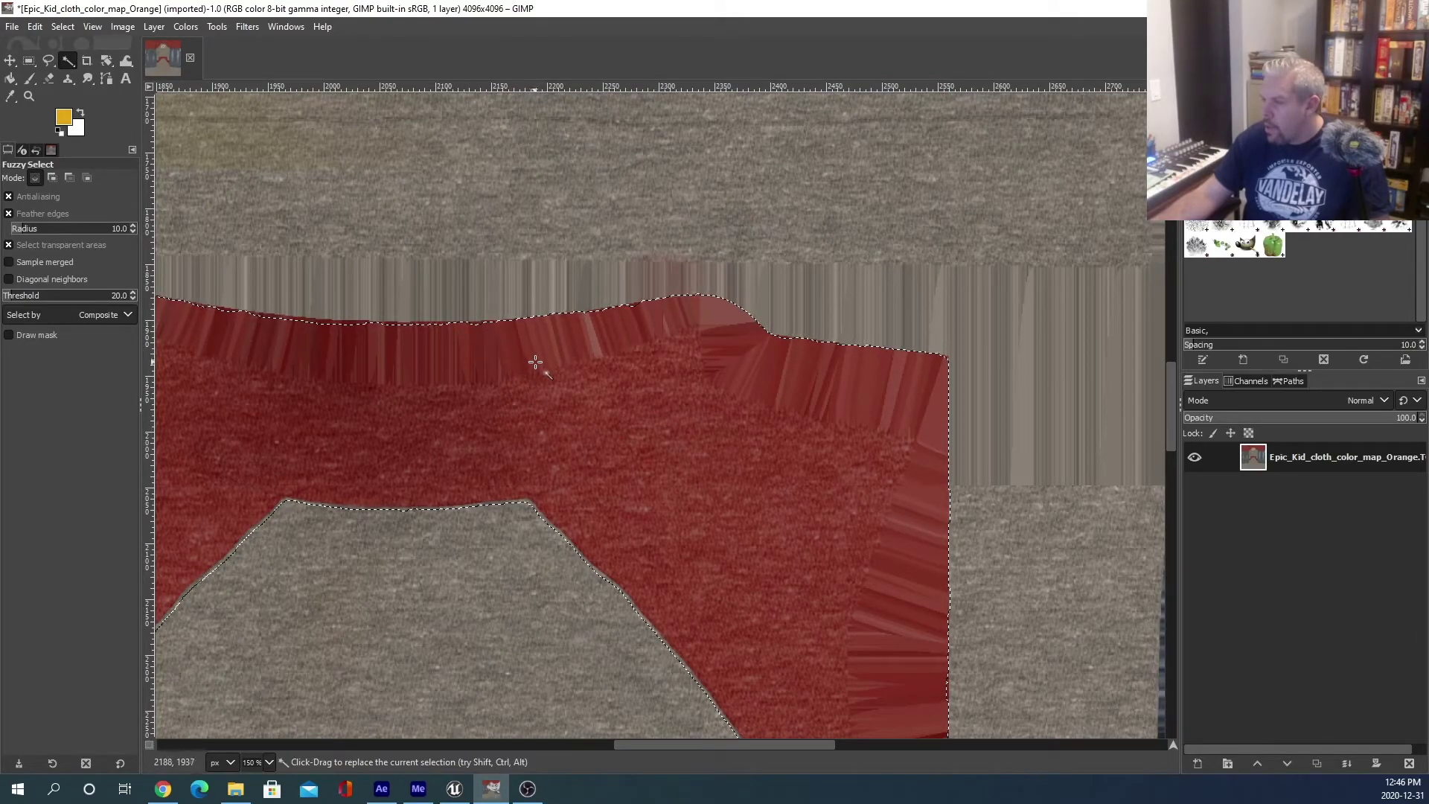
pyautogui.press('shift')
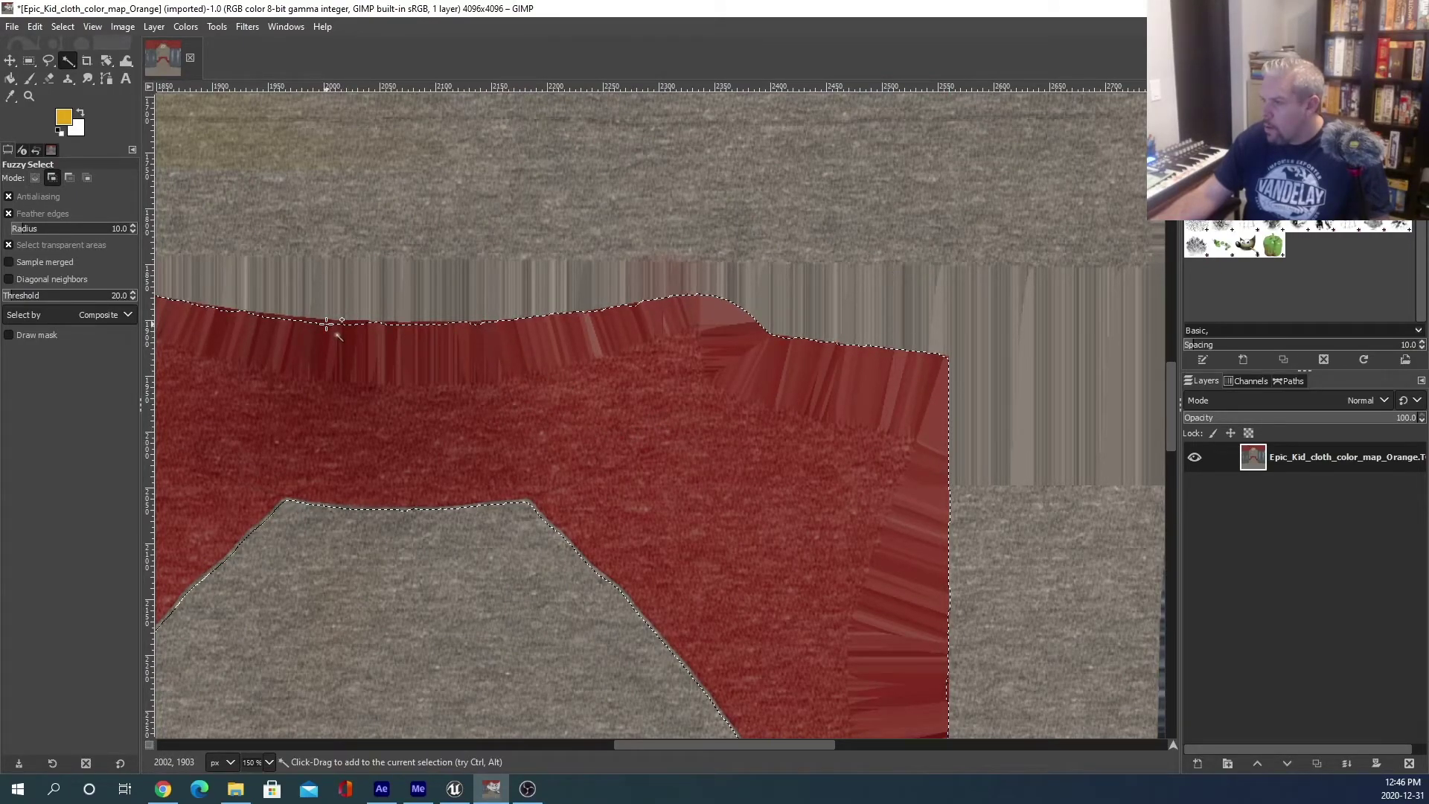
# Add the remaining missed sliver along the middle red band's upper edge to the selection.
pyautogui.keyDown('shift'); pyautogui.click(327, 323); pyautogui.keyUp('shift')
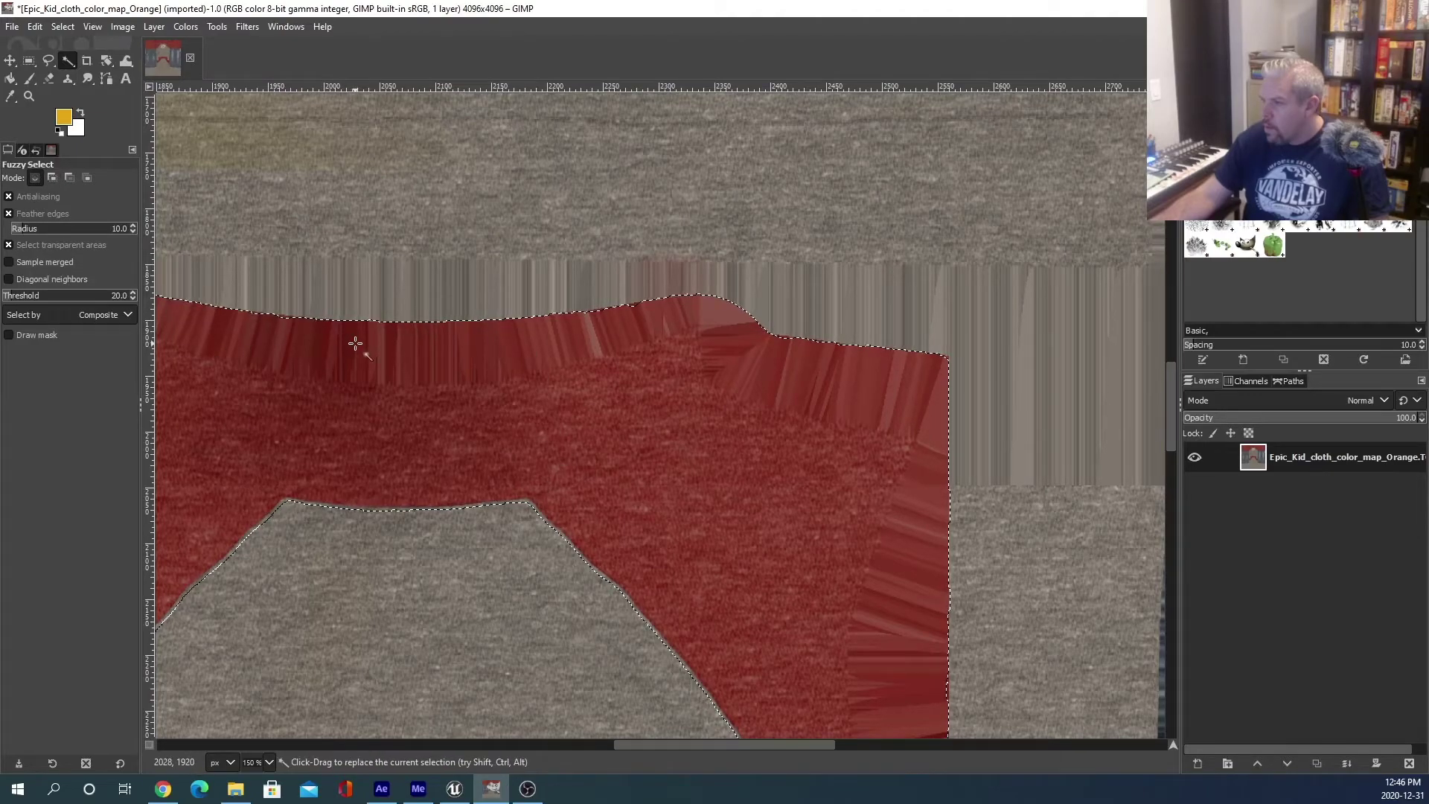
pyautogui.press('ctrl')
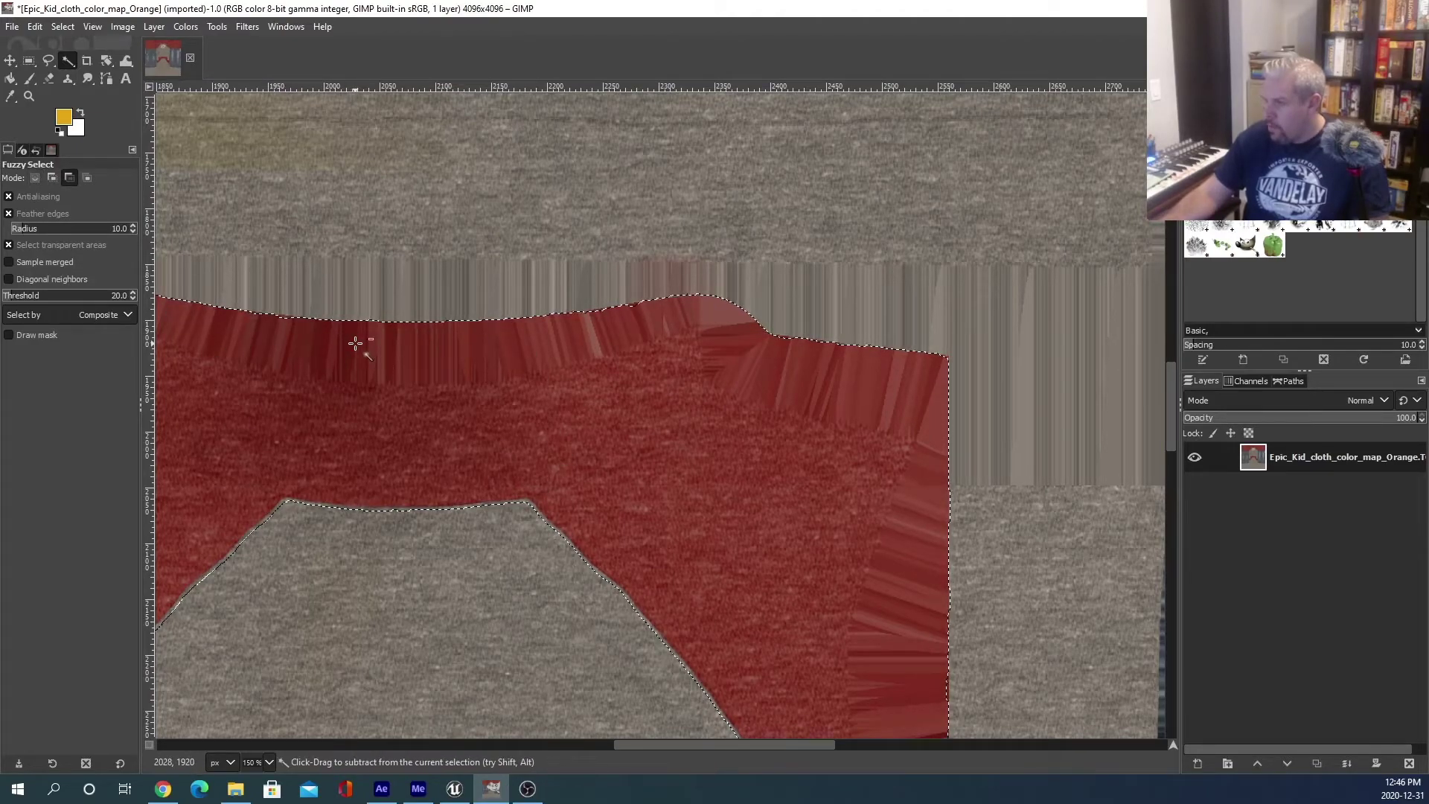
pyautogui.keyDown('ctrl'); pyautogui.scroll(-4, 355, 343); pyautogui.keyUp('ctrl')
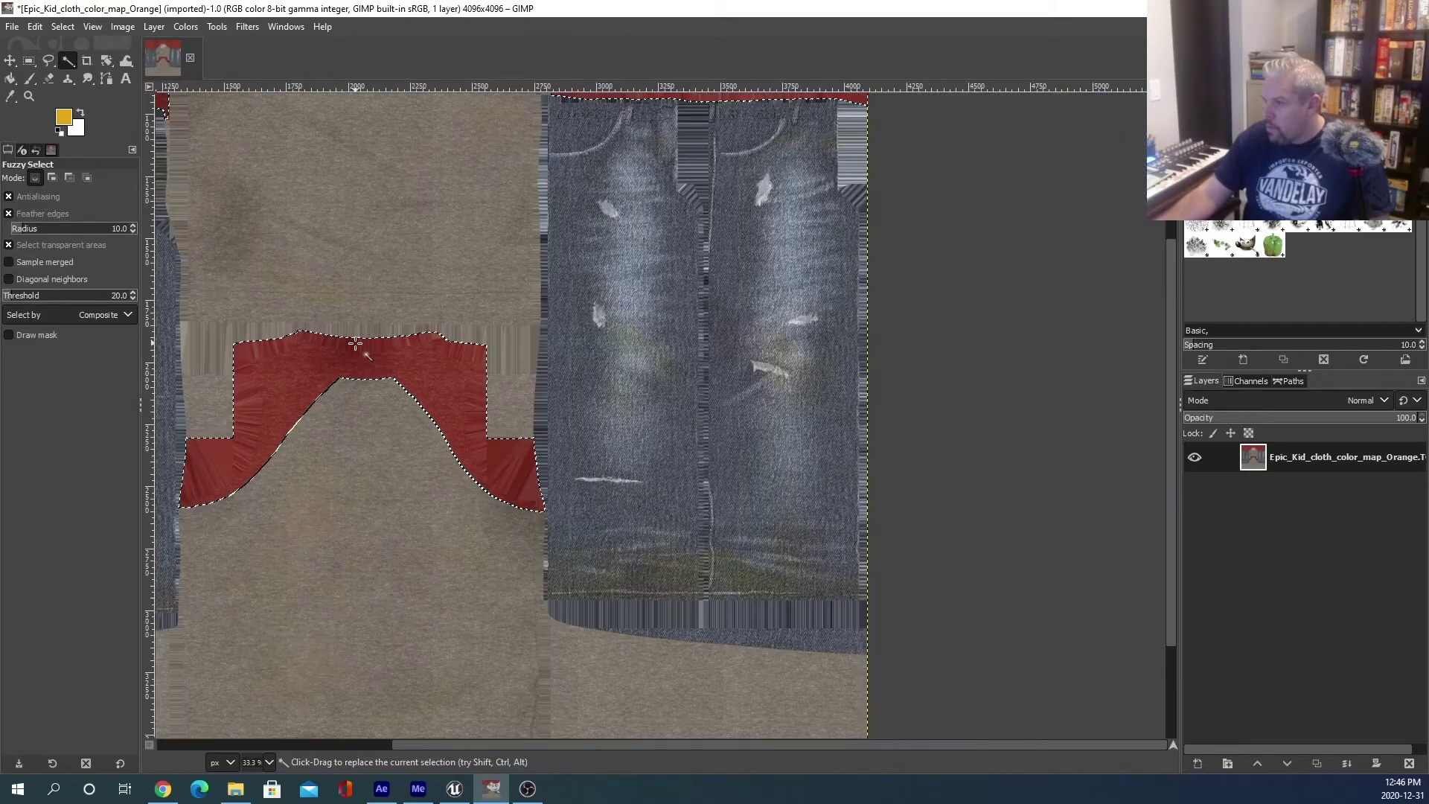
pyautogui.keyDown('ctrl'); pyautogui.scroll(-1, 355, 343); pyautogui.keyUp('ctrl')
# Add the missed red patch where the upper red area meets the grey shirt's left shoulder corner to the selection.
pyautogui.rightClick(681, 180)
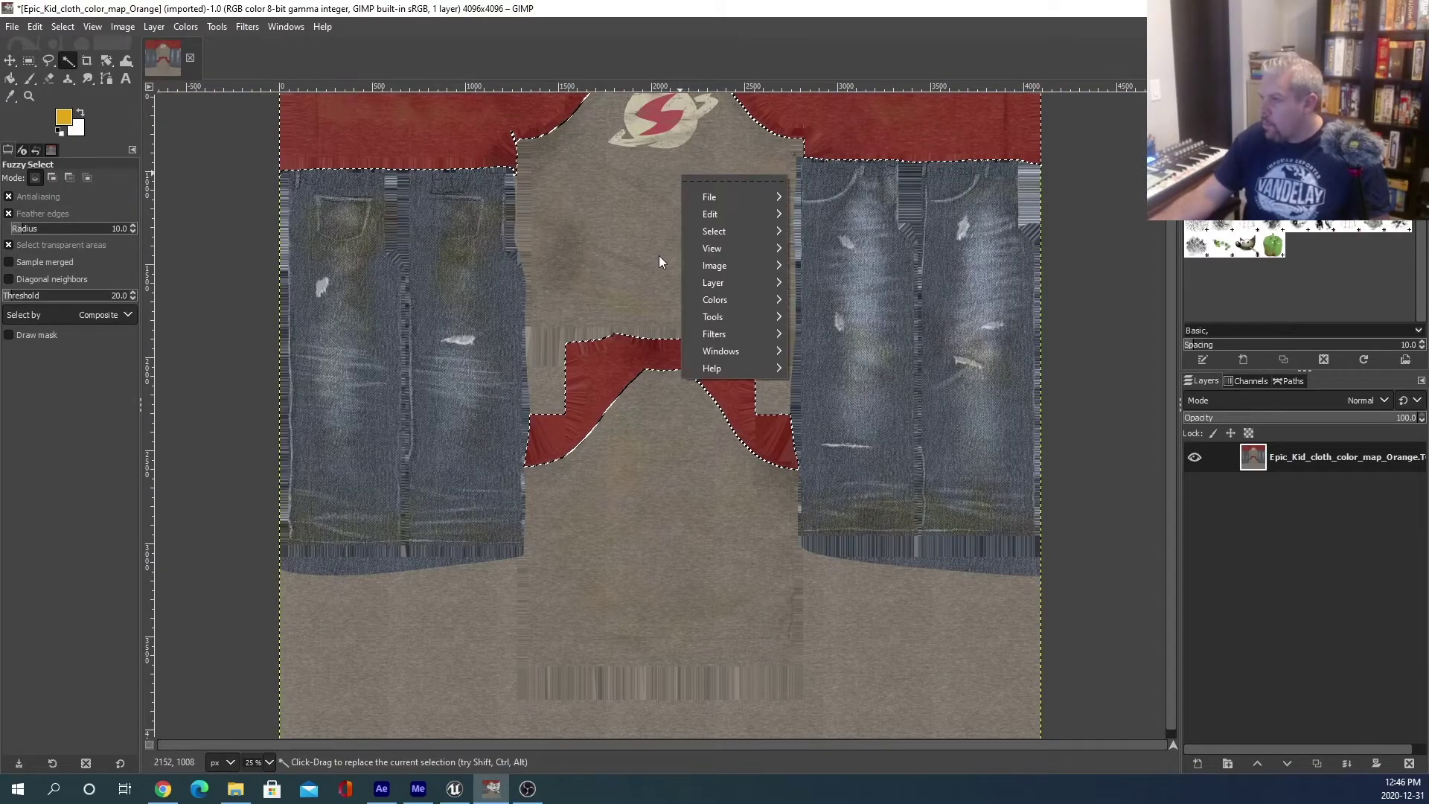
pyautogui.click(660, 262)
pyautogui.moveTo(659, 261); pyautogui.dragTo(640, 396, button='middle')
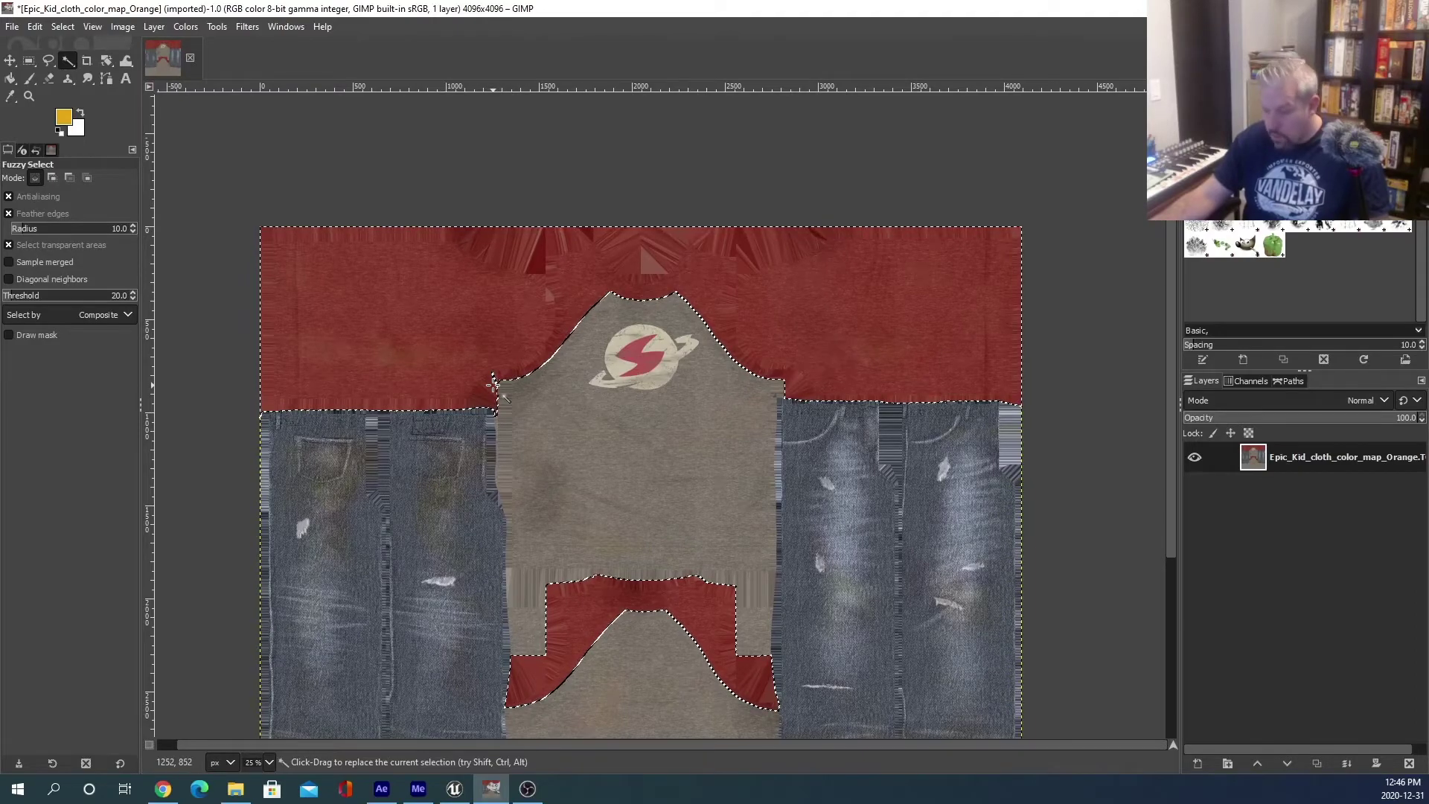
pyautogui.keyDown('ctrl'); pyautogui.scroll(1, 492, 385); pyautogui.keyUp('ctrl')
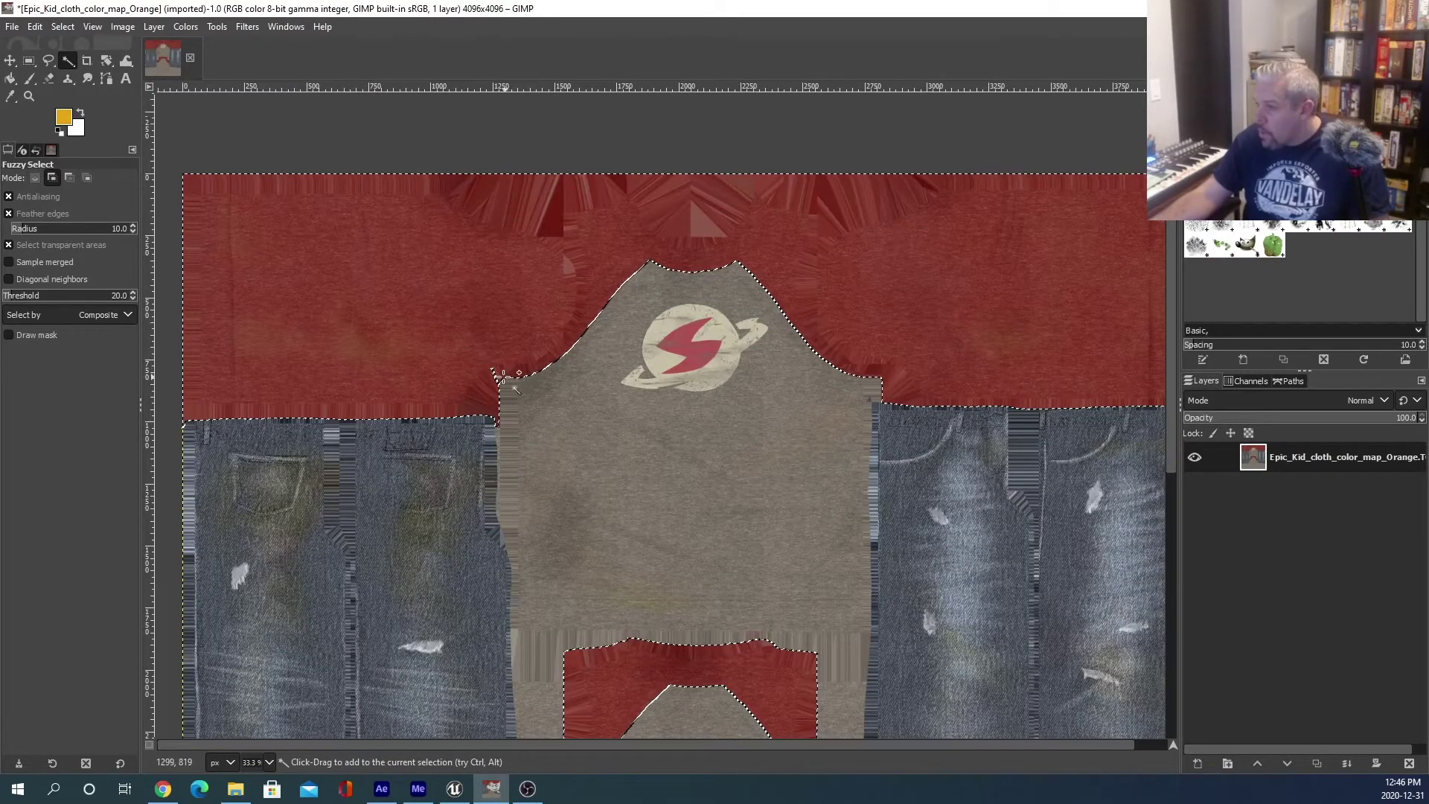
pyautogui.click(494, 375)
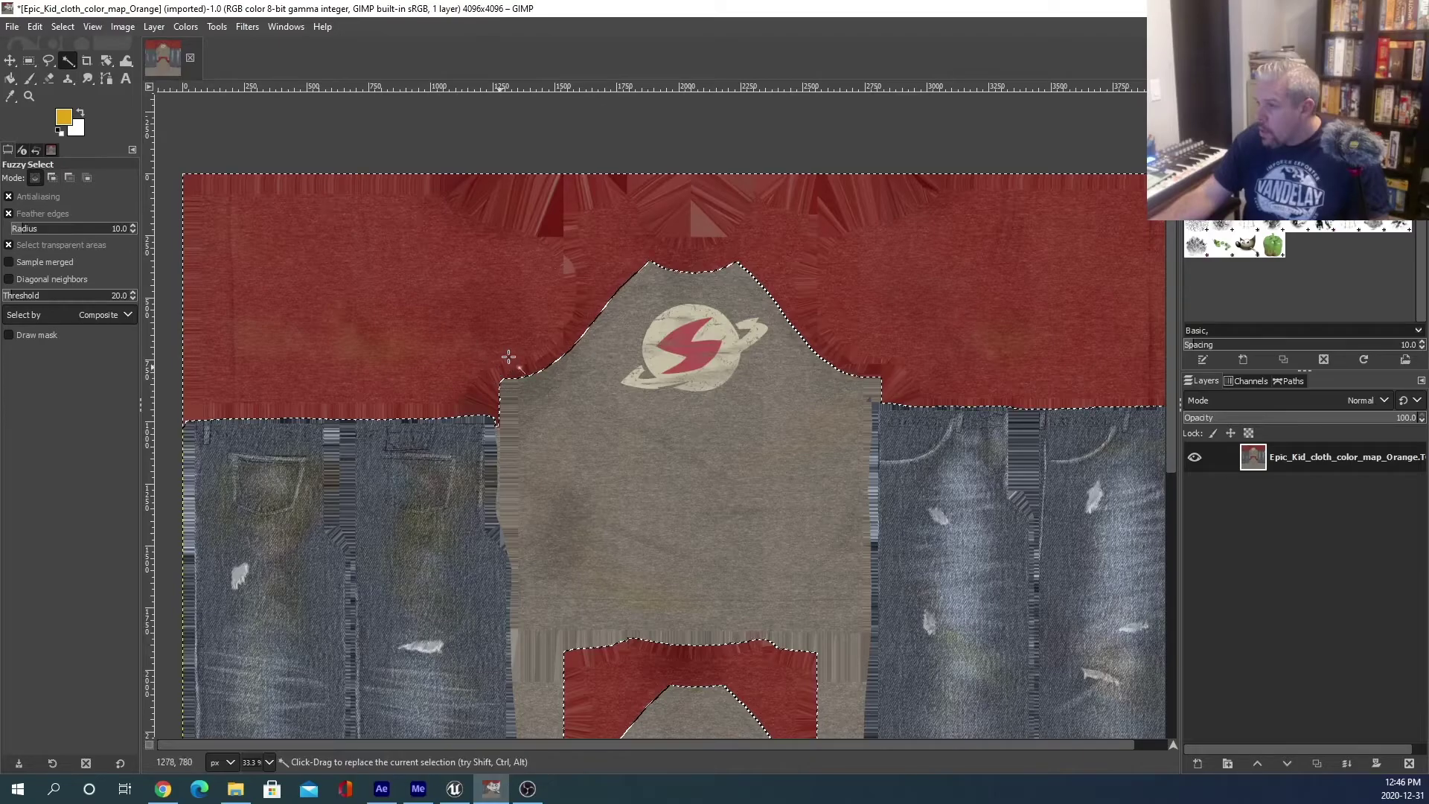
# Start a Colorize adjustment on the selected red areas and choose the bright orange f98f2b as its color.
pyautogui.scroll(-5, 653, 406)
pyautogui.scroll(4, 653, 403)
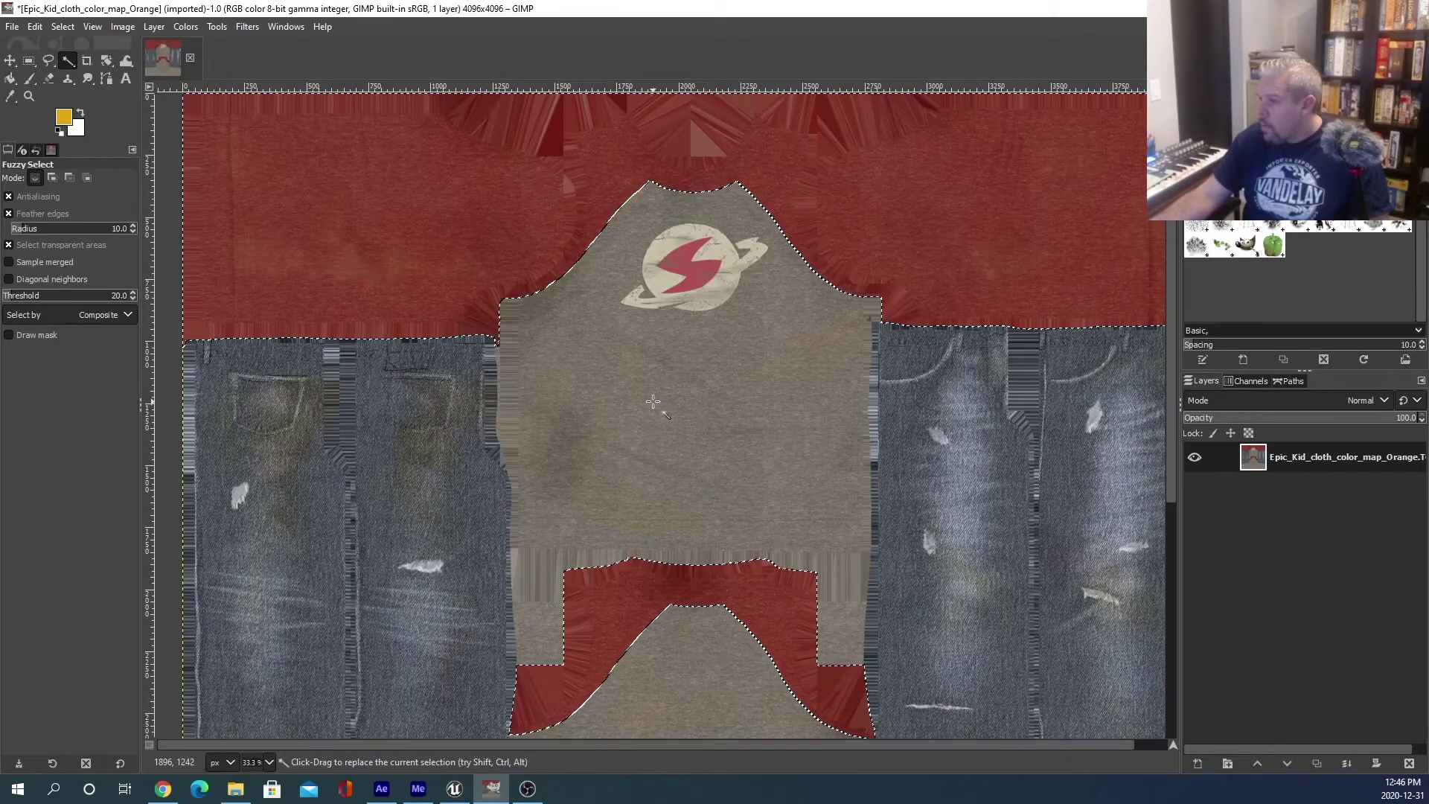
pyautogui.keyDown('ctrl'); pyautogui.scroll(-2, 653, 402); pyautogui.keyUp('ctrl')
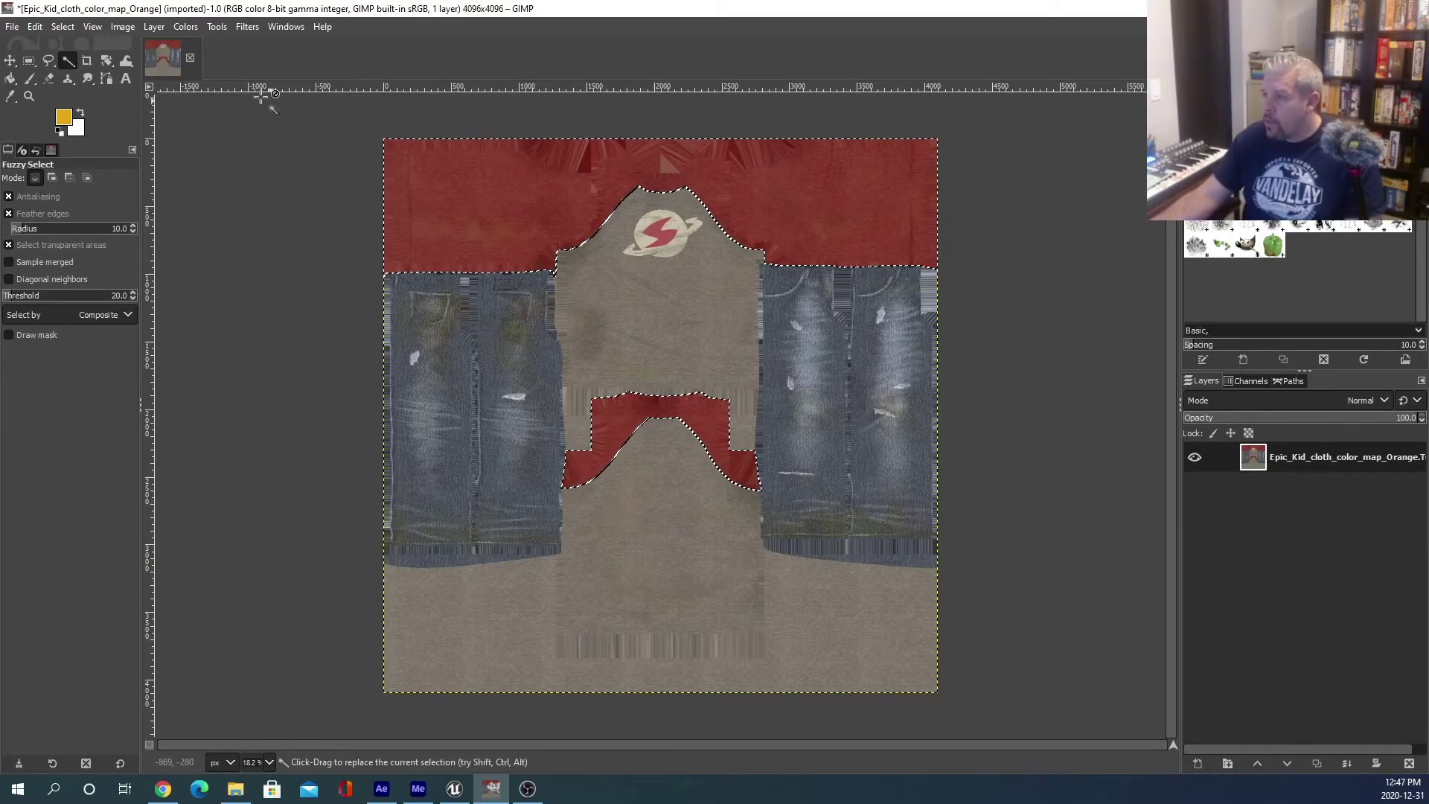
pyautogui.click(187, 29)
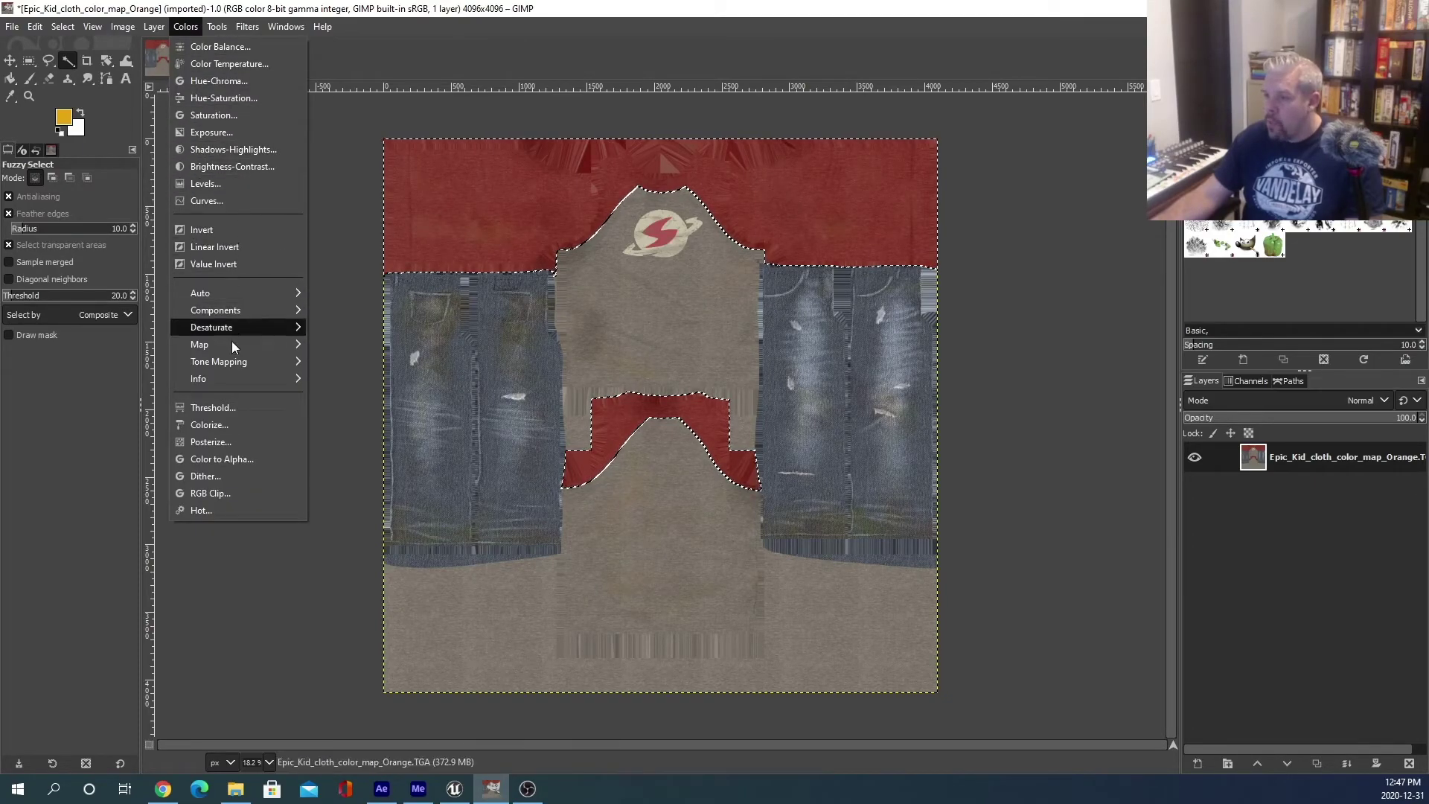
pyautogui.click(234, 423)
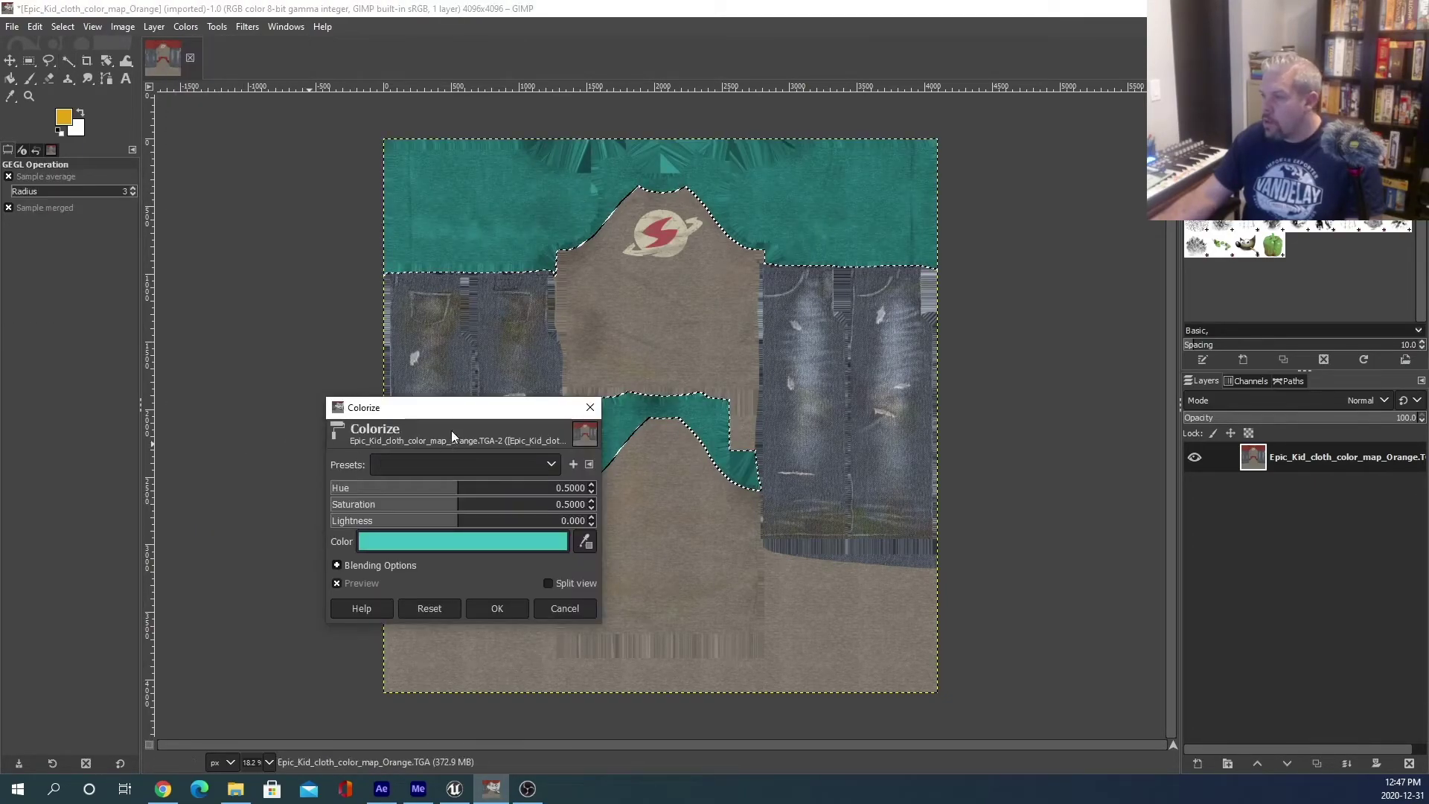
pyautogui.moveTo(470, 408); pyautogui.dragTo(201, 285)
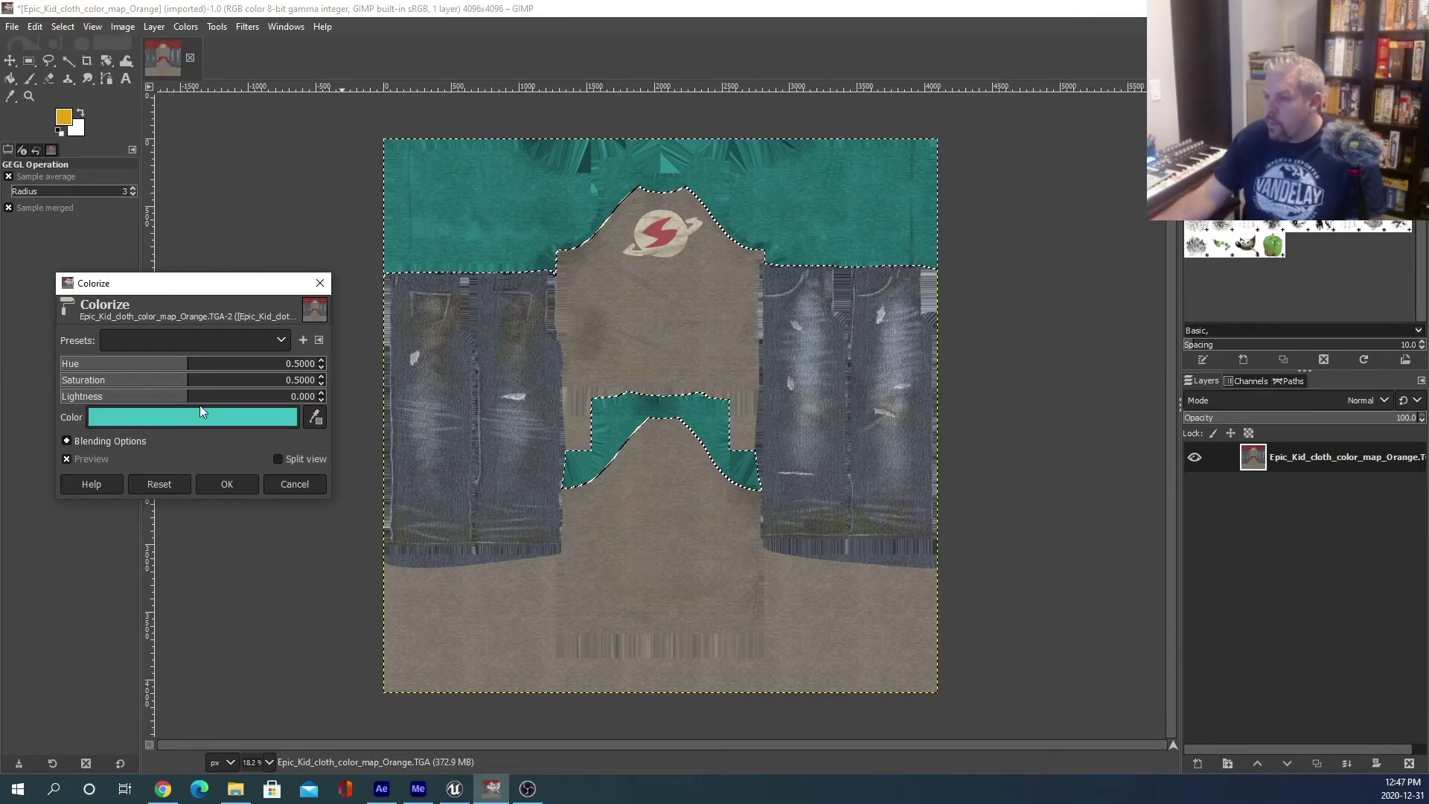
pyautogui.click(249, 421)
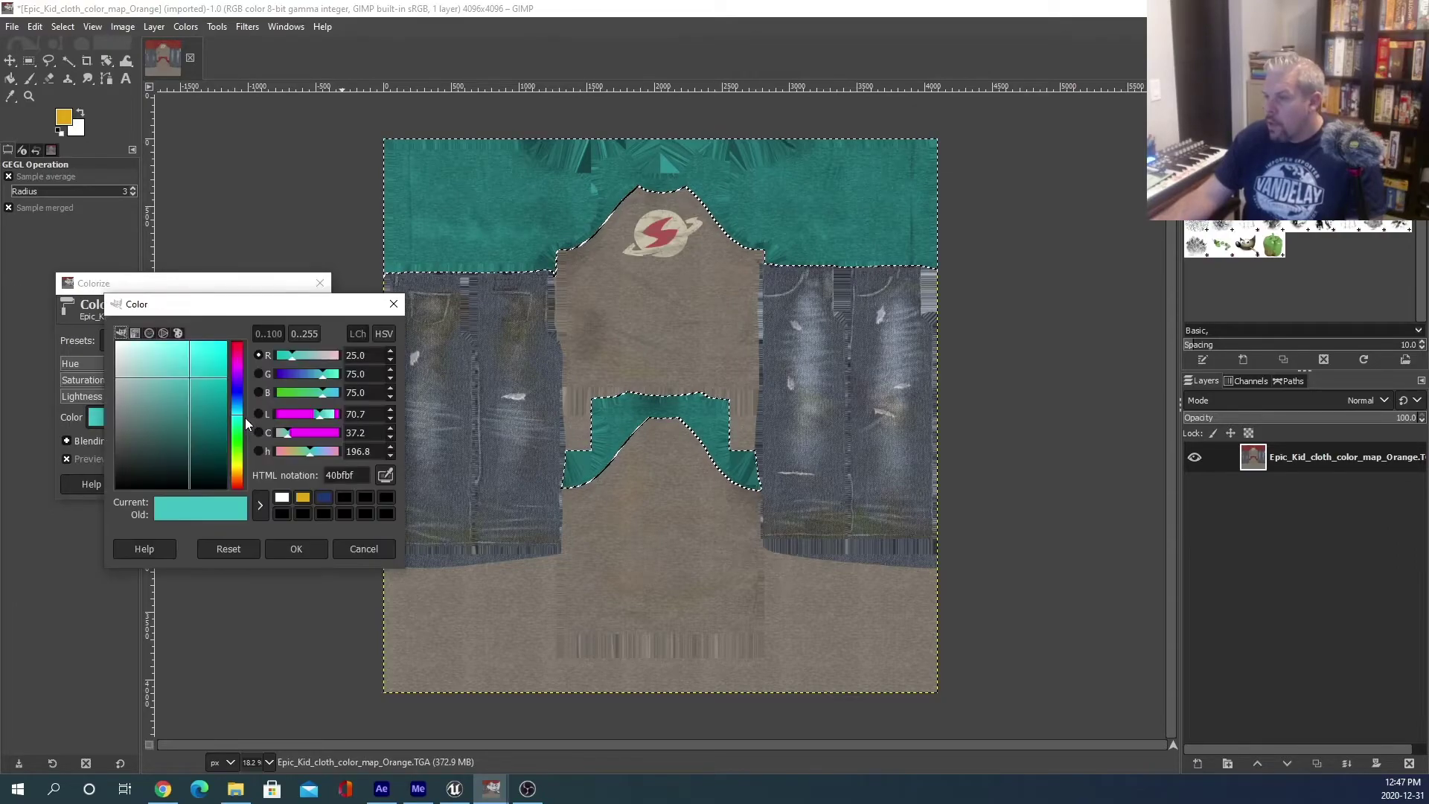
pyautogui.click(238, 480)
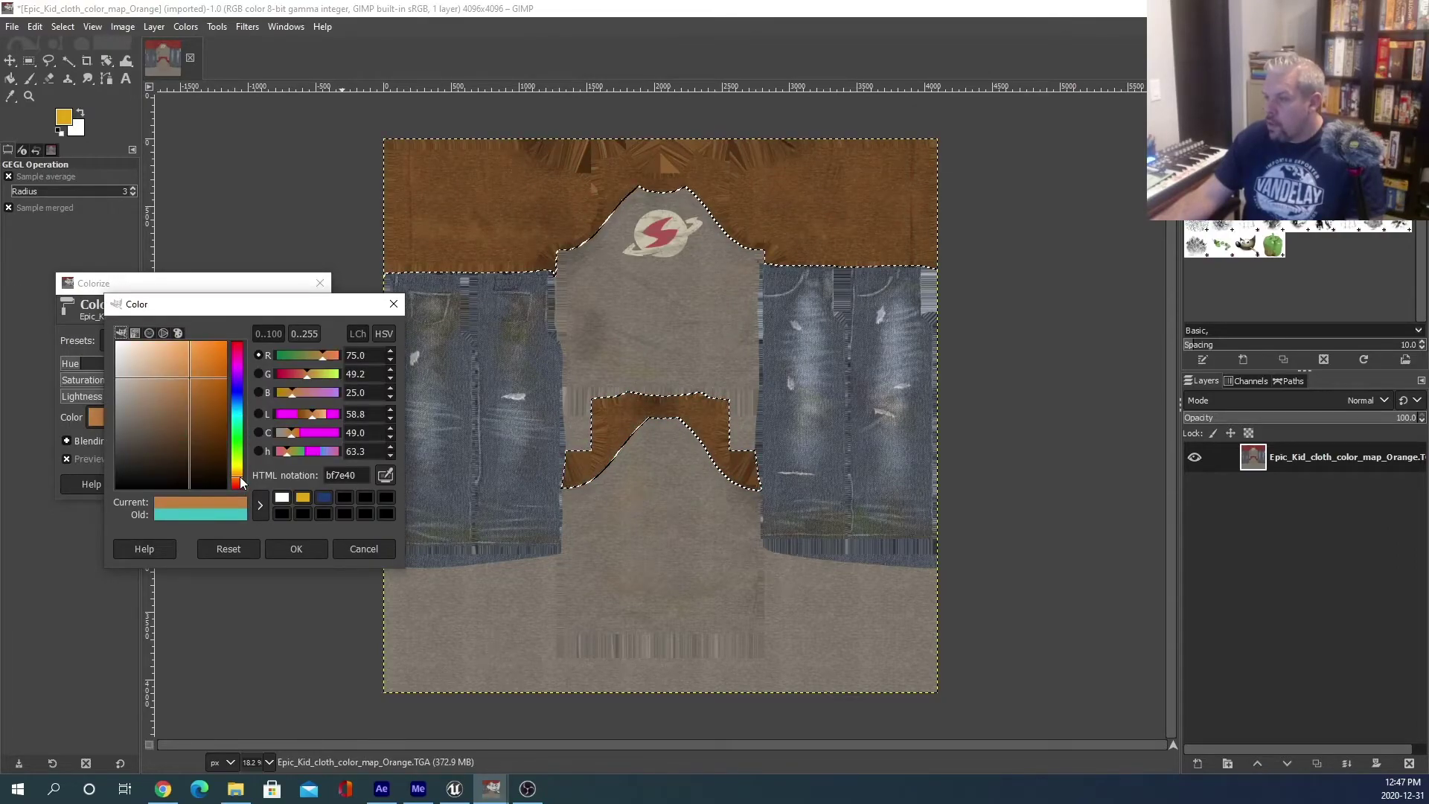
pyautogui.moveTo(189, 374); pyautogui.dragTo(207, 346)
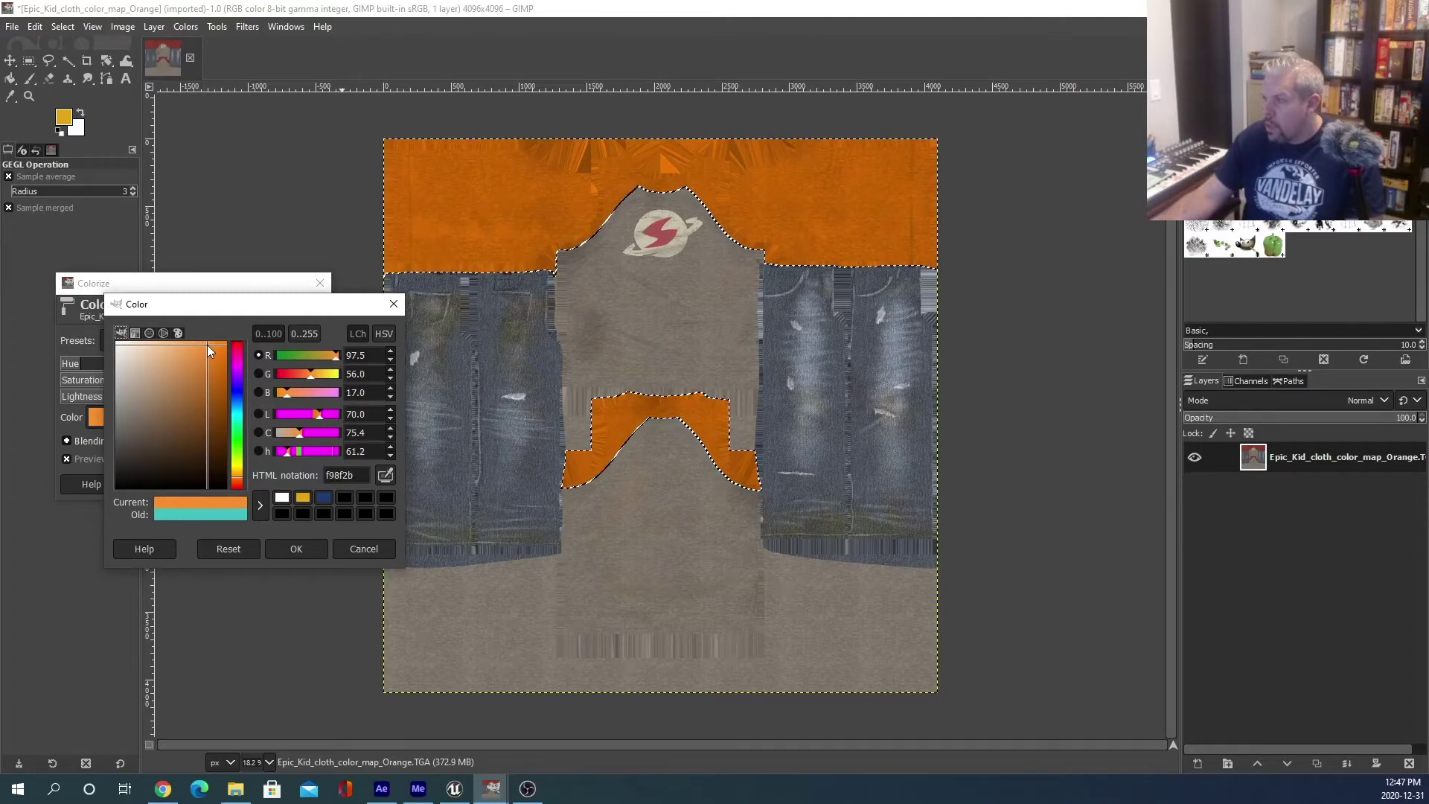
pyautogui.click(296, 547)
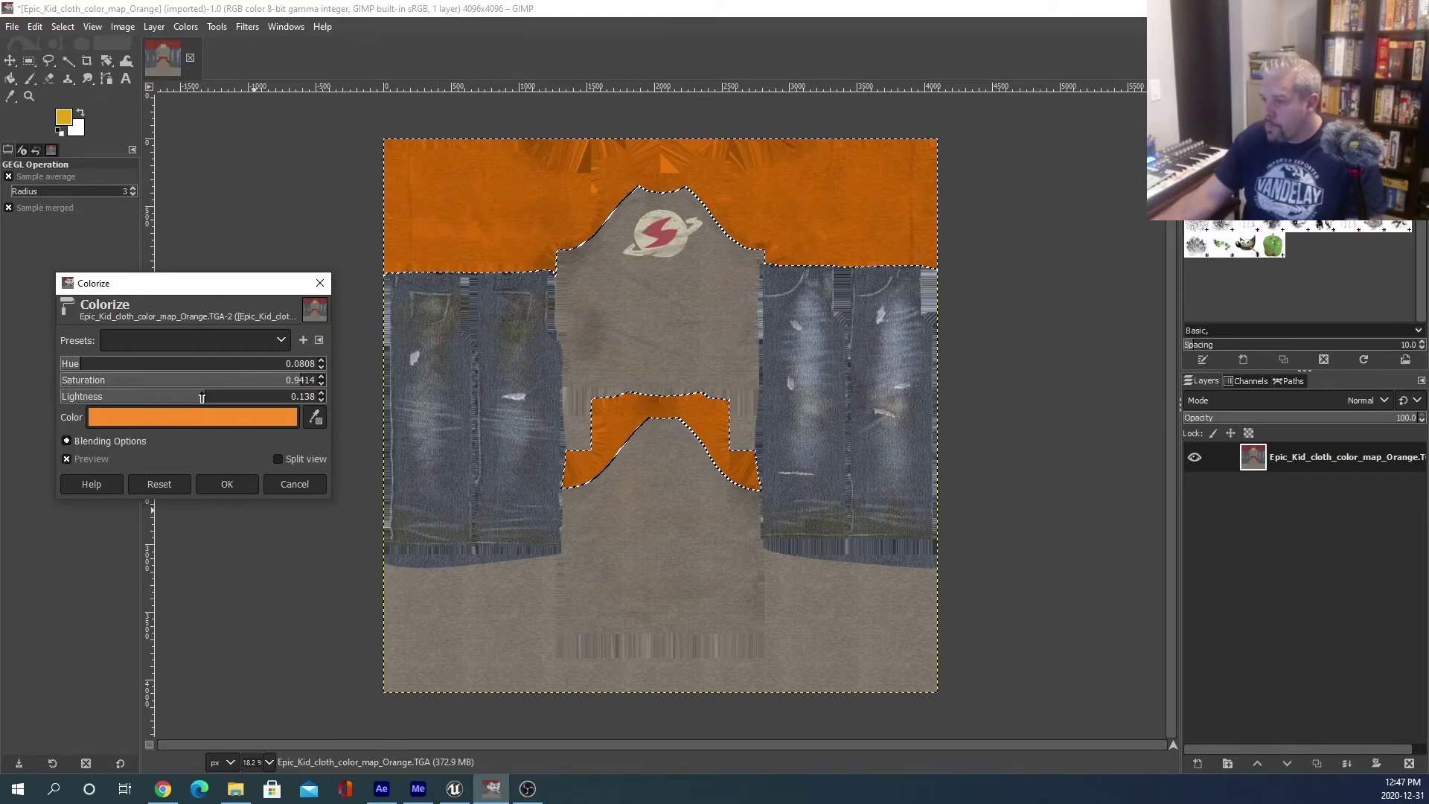
# Tone down the Colorize lightness and saturation, refine the color to the darker orange e08315 and apply it to the selection.
pyautogui.moveTo(202, 397); pyautogui.dragTo(193, 398)
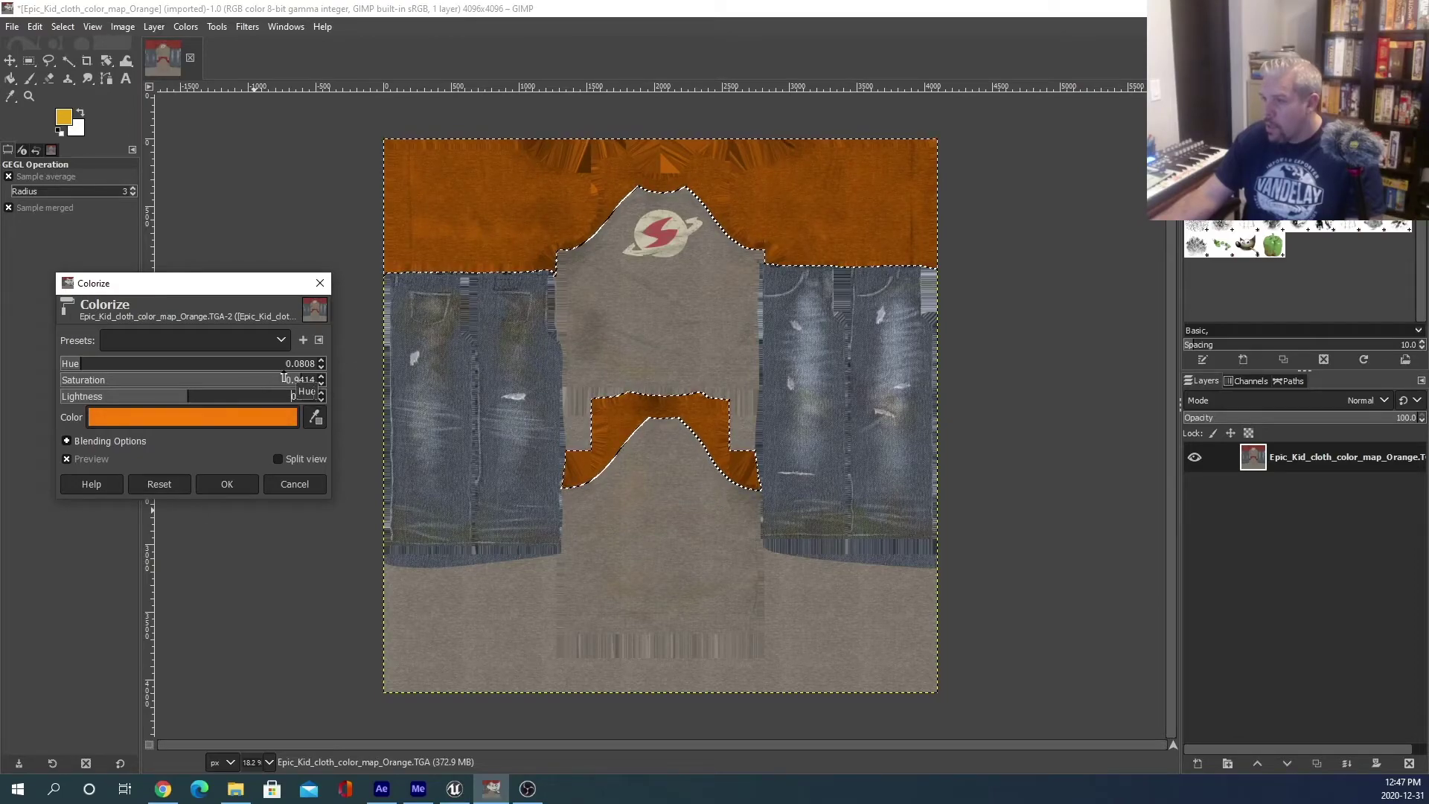
pyautogui.moveTo(279, 383); pyautogui.dragTo(223, 374)
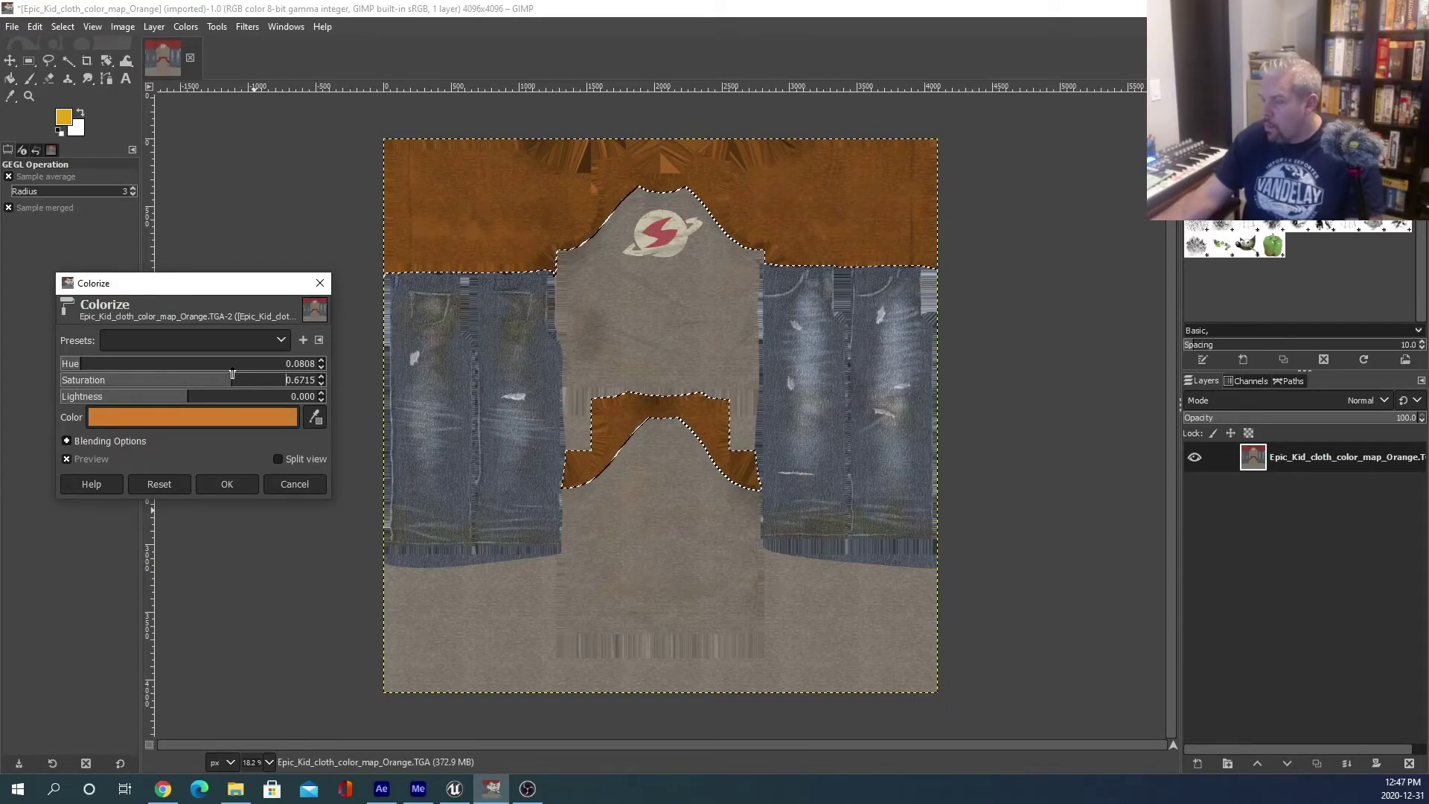
pyautogui.click(252, 421)
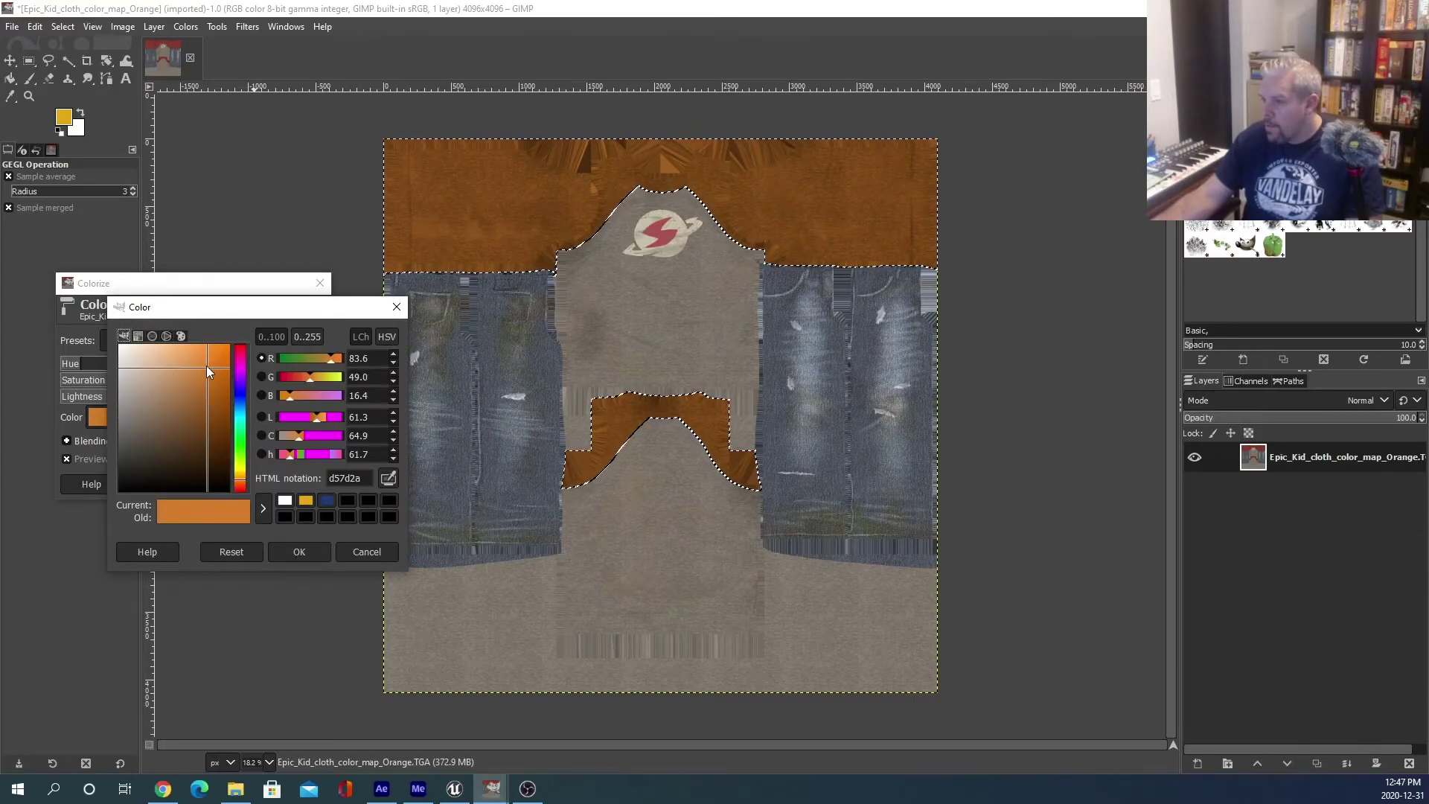
pyautogui.moveTo(207, 365)
pyautogui.mouseDown()
pyautogui.moveTo(220, 381)
pyautogui.moveTo(219, 362)
pyautogui.mouseUp()
pyautogui.moveTo(308, 383)
pyautogui.mouseDown()
pyautogui.moveTo(298, 378)
pyautogui.moveTo(310, 383)
pyautogui.mouseUp()
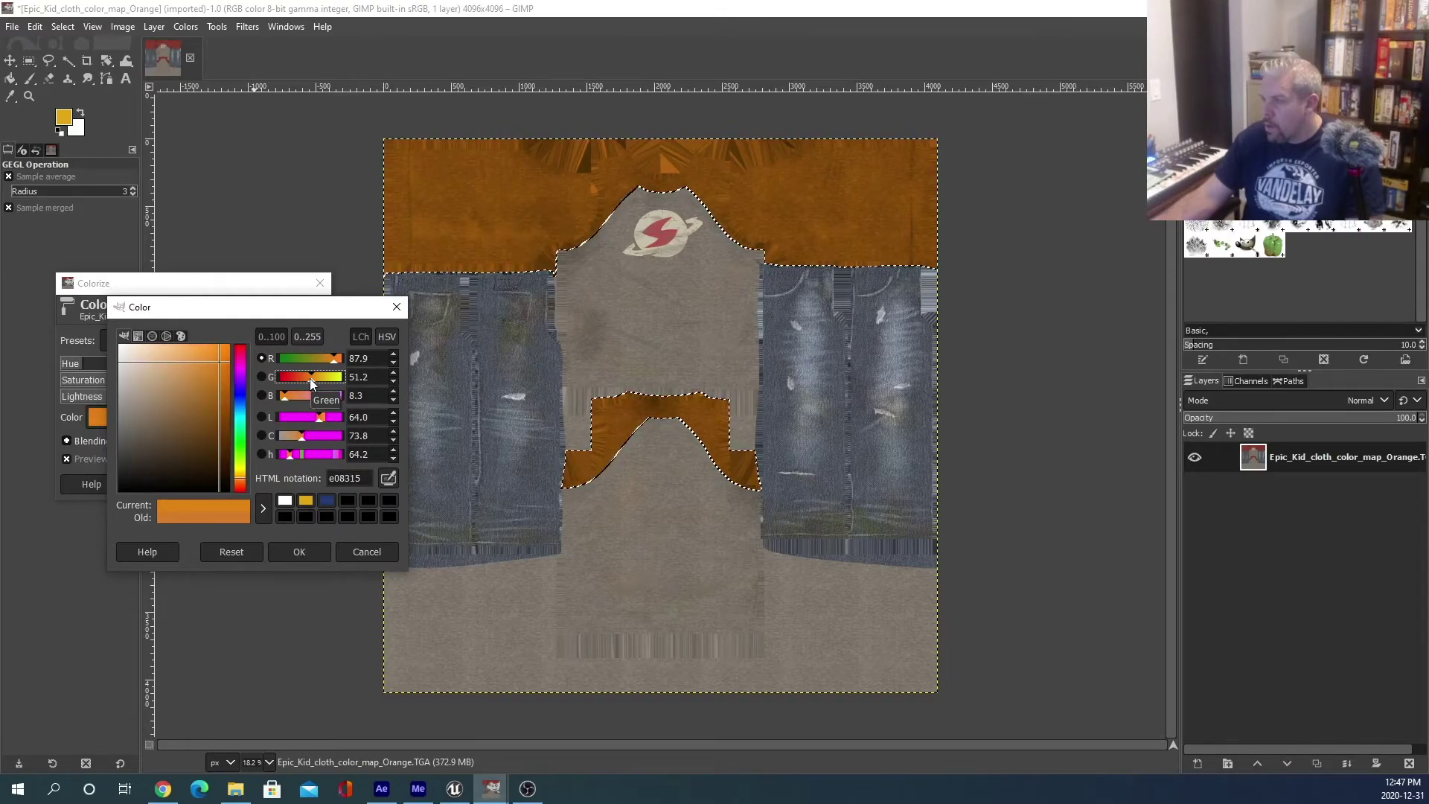
pyautogui.click(283, 550)
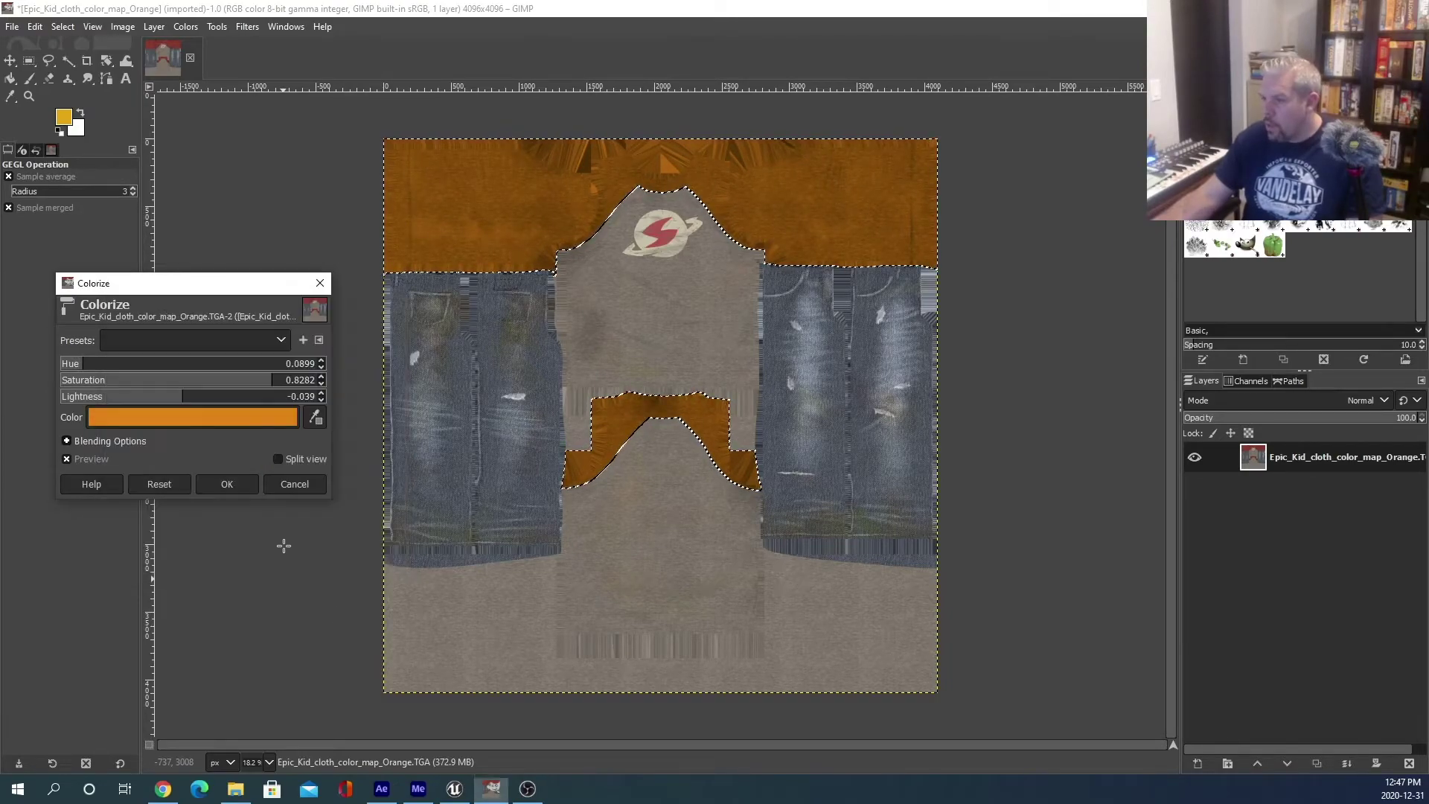
pyautogui.click(216, 484)
# Export the texture over the existing Epic_Kid_cloth_color_map_Orange.TGA in Project 2D files, and quit GIMP discarding the unsaved changes.
pyautogui.click(12, 27)
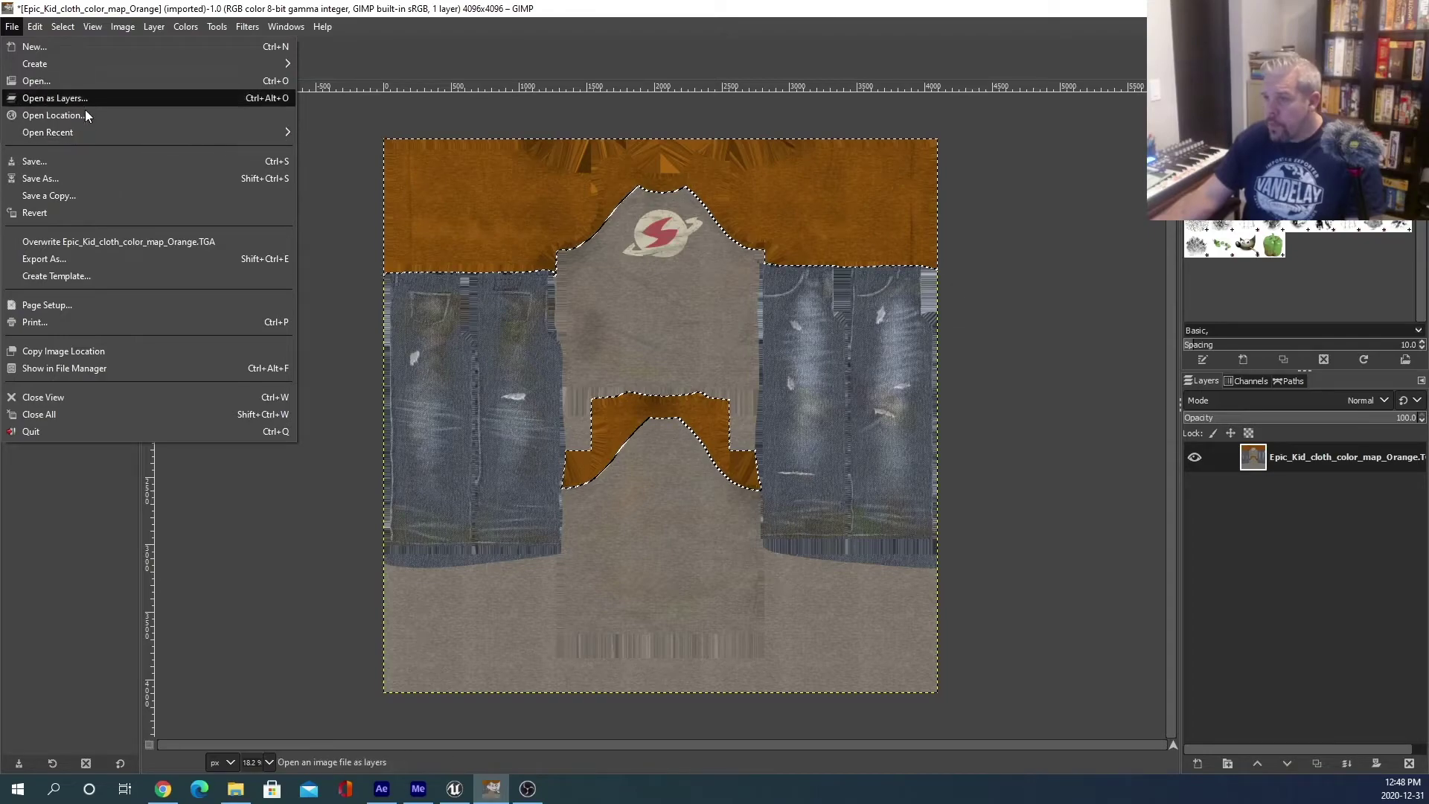
pyautogui.click(44, 259)
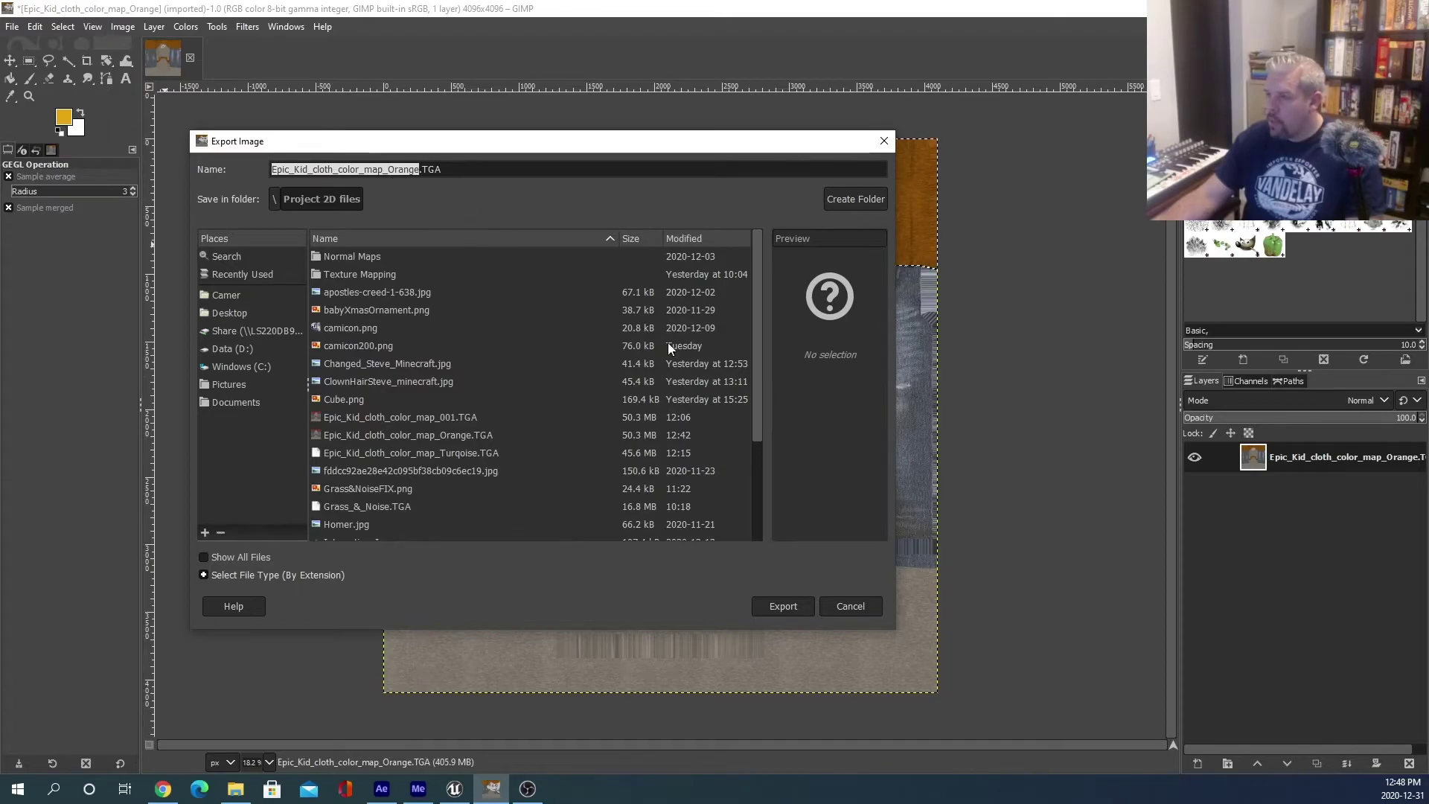
pyautogui.click(781, 606)
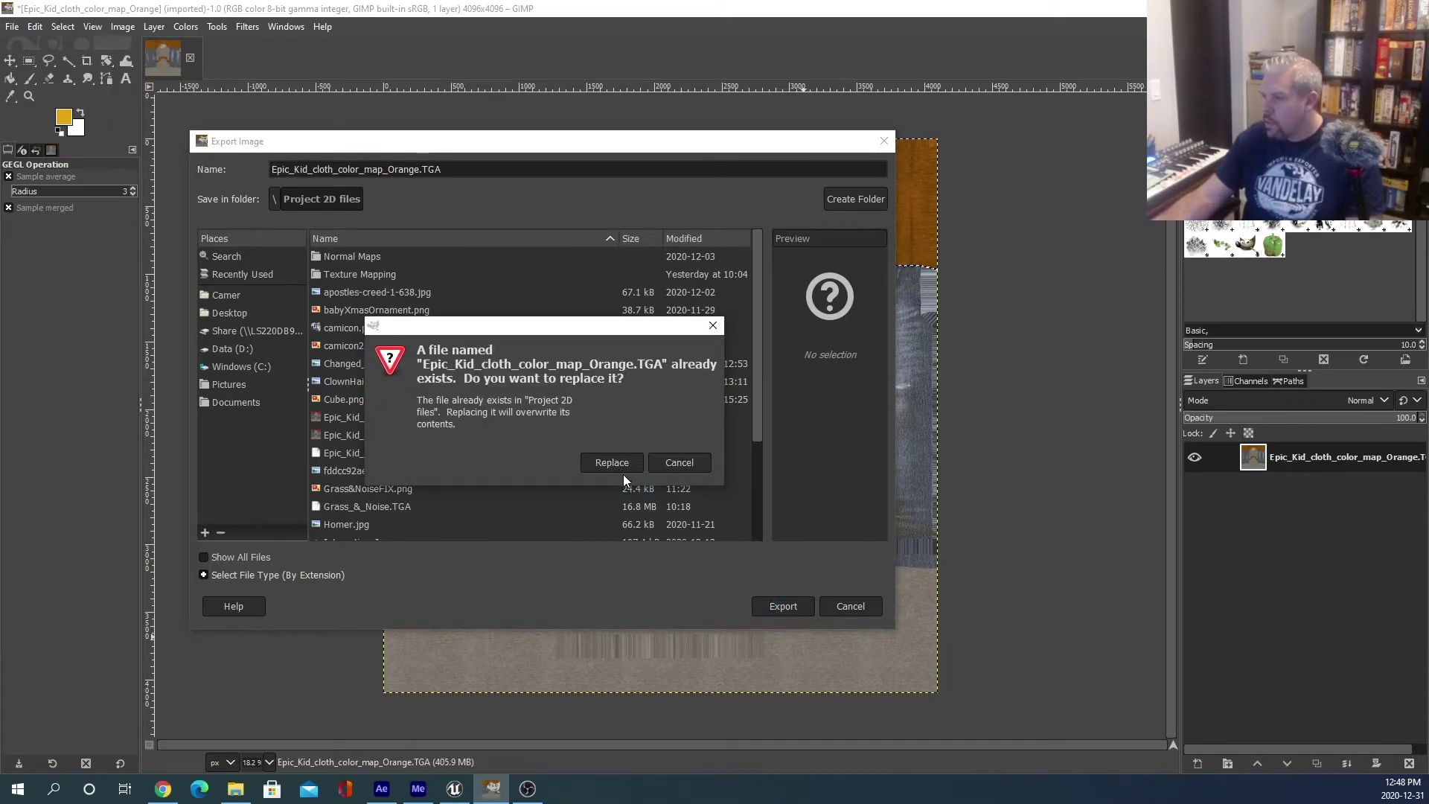
pyautogui.click(622, 468)
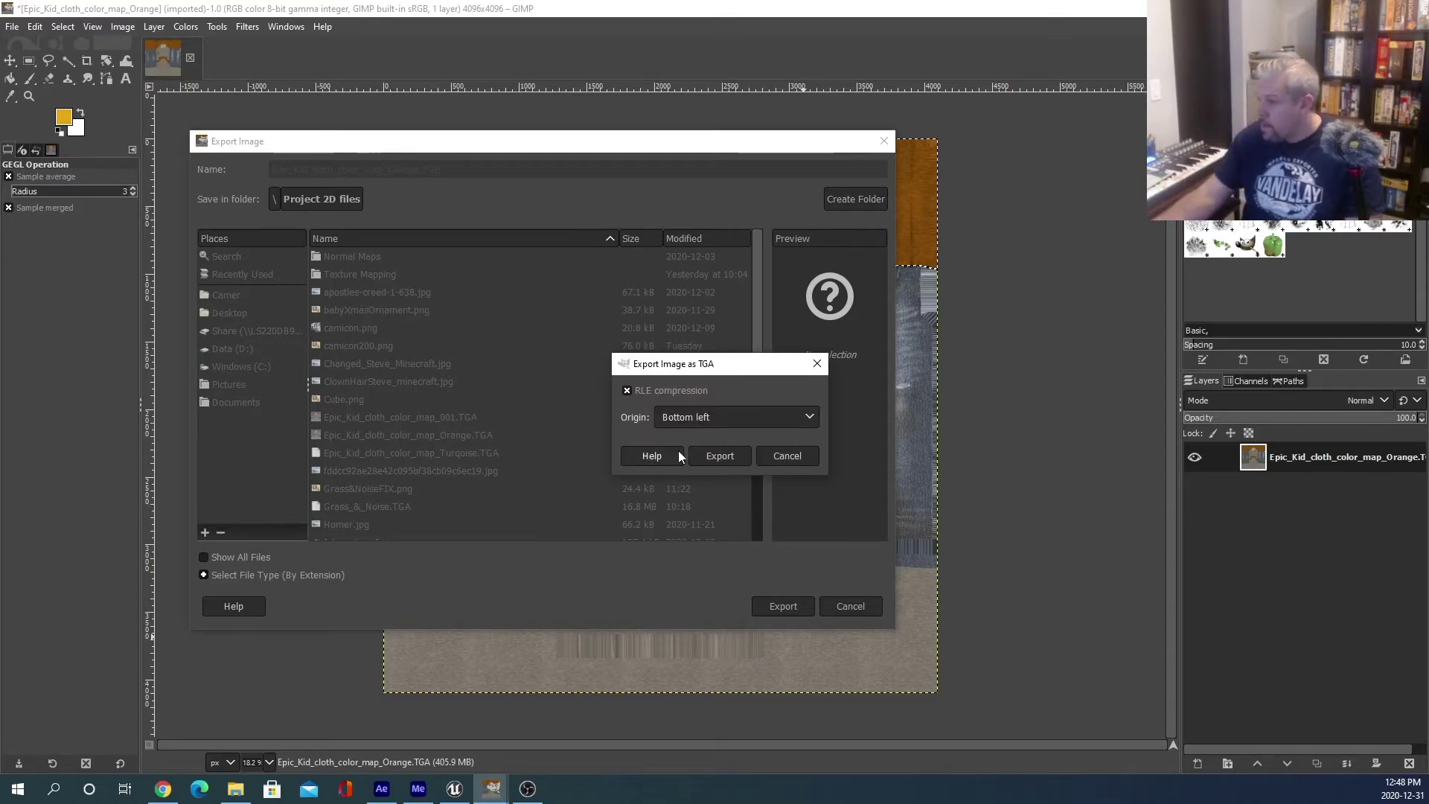
pyautogui.click(716, 456)
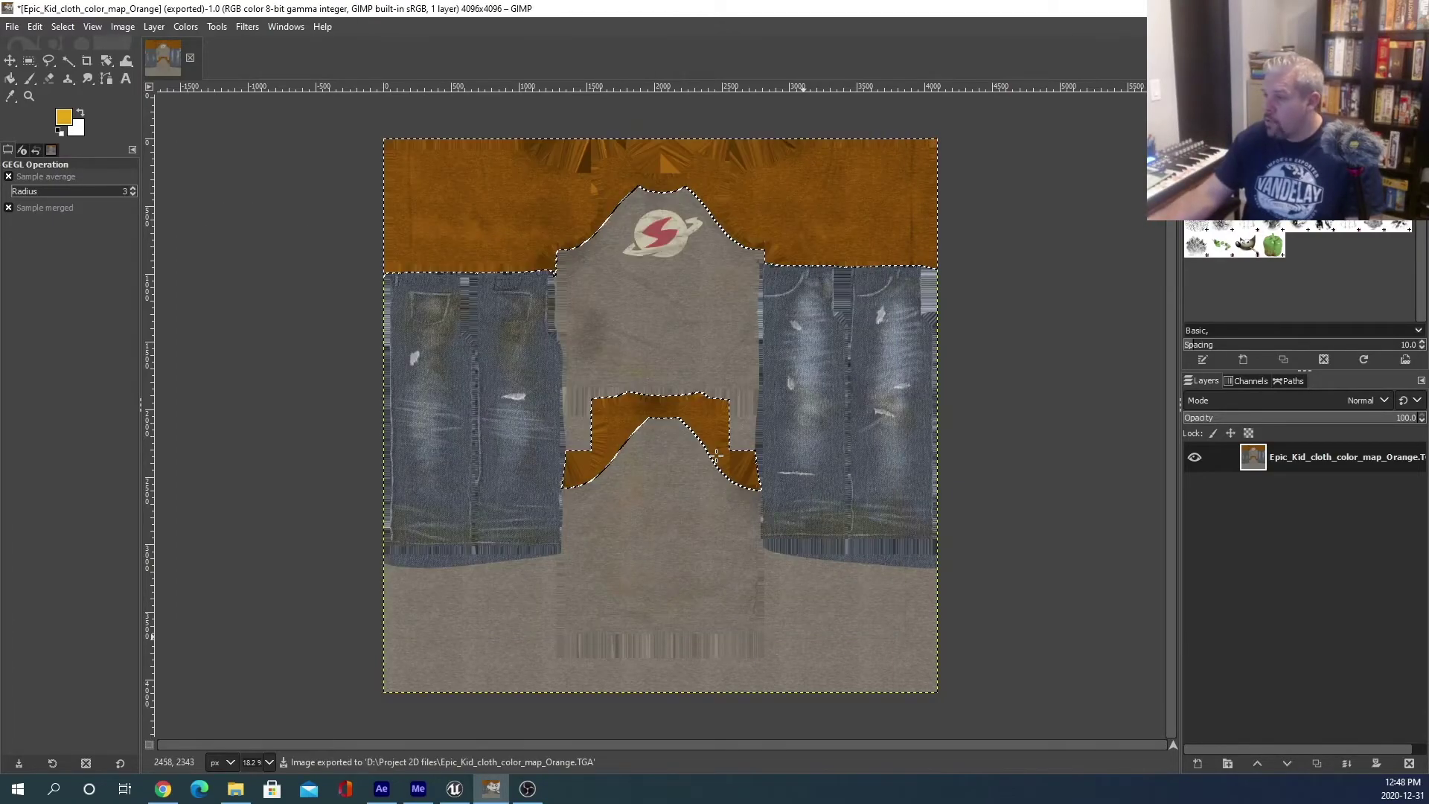
pyautogui.hotkey('ctrl', 'q')
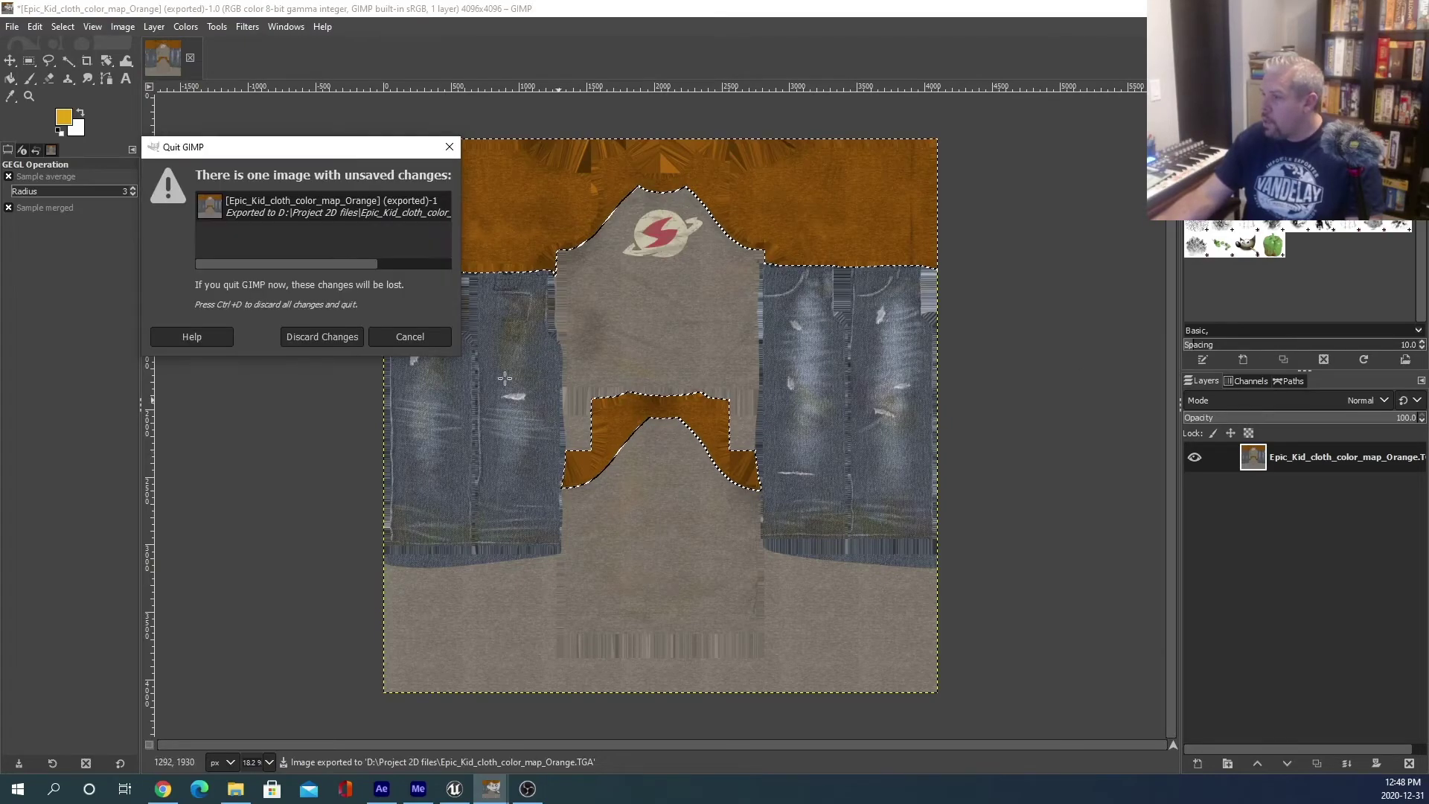
pyautogui.click(333, 337)
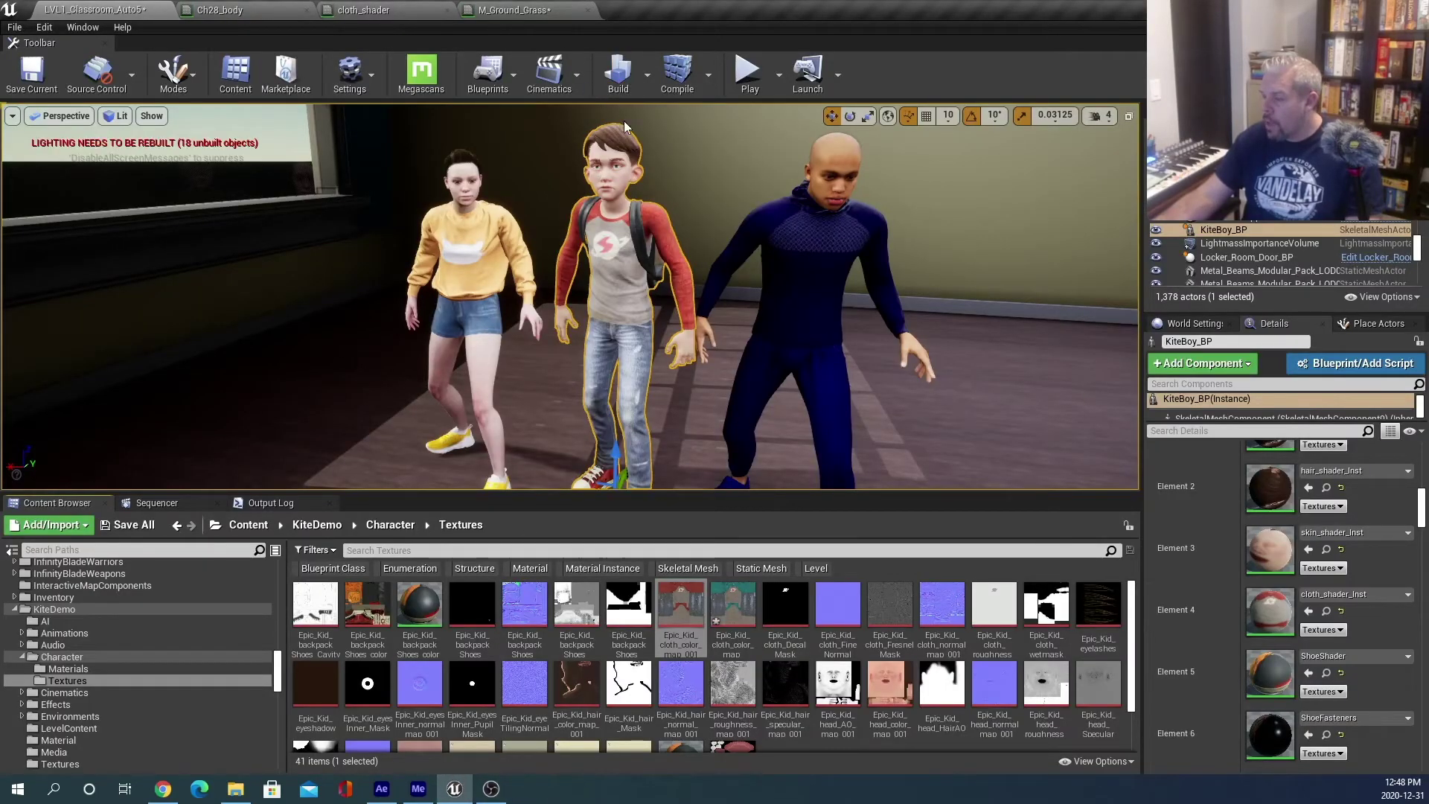
# Import Epic_Kid_cloth_color_map_Orange from Project 2D files on the Data (D:) drive into the KiteDemo character's Textures folder.
pyautogui.scroll(-1, 957, 758)
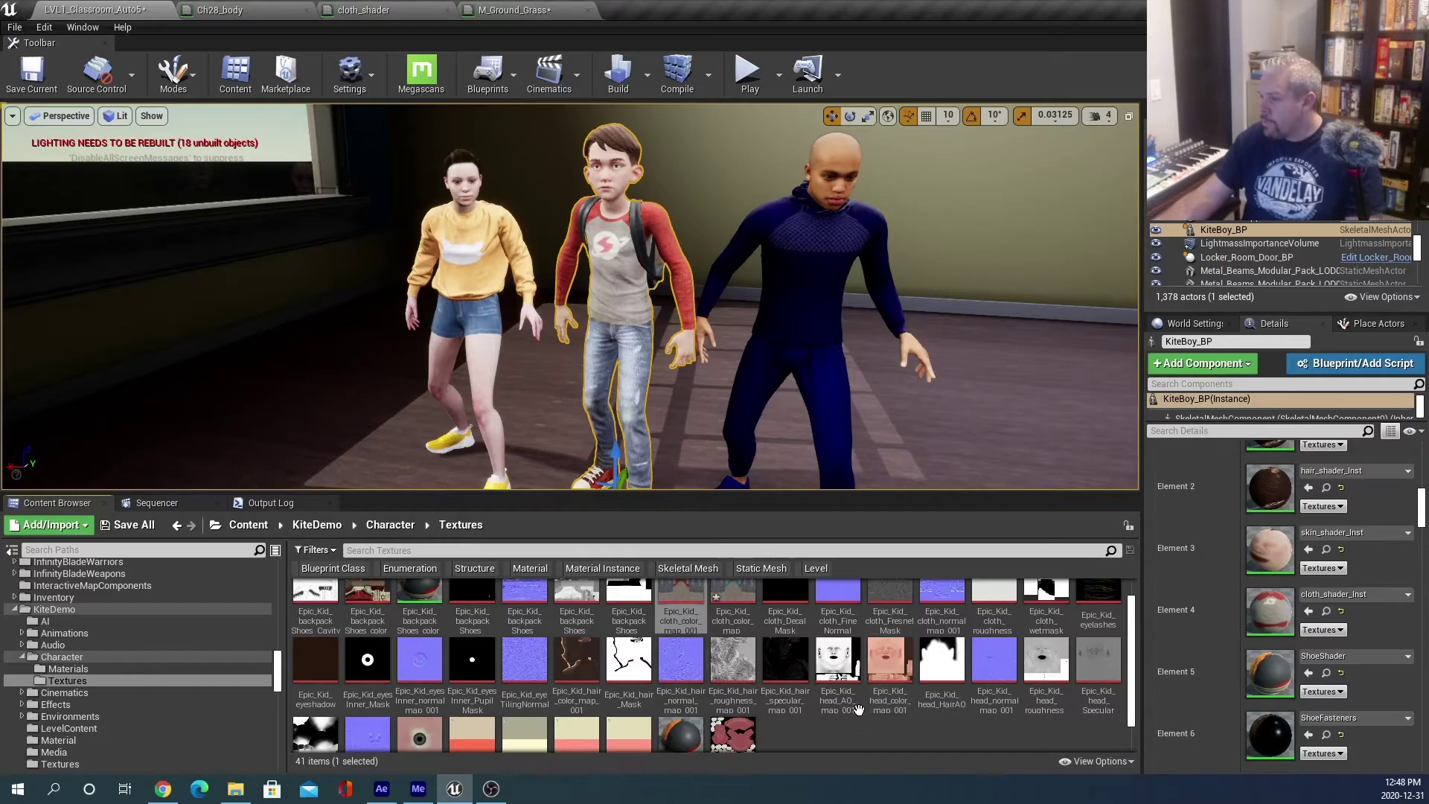
pyautogui.rightClick(798, 738)
pyautogui.moveTo(821, 738)
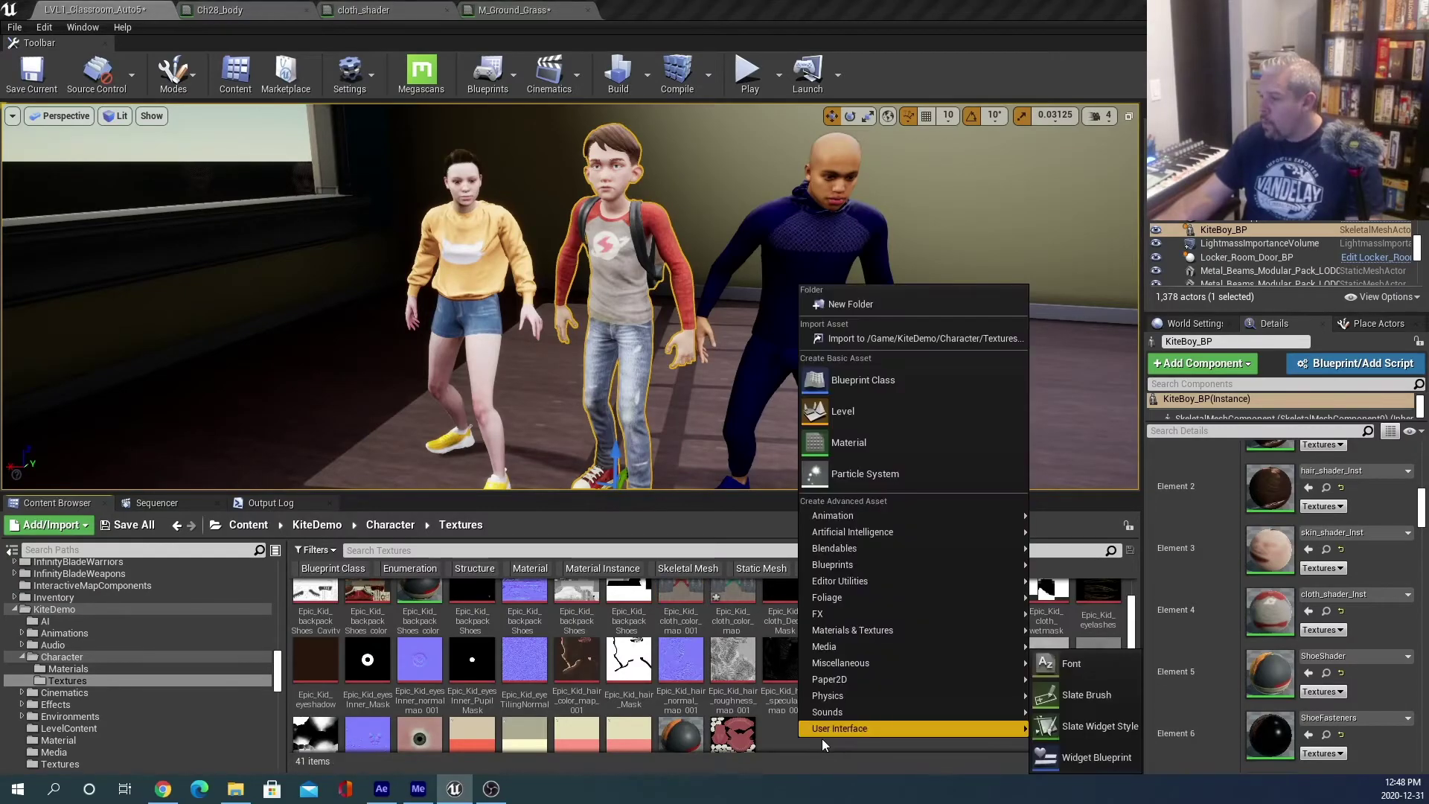
pyautogui.click(880, 338)
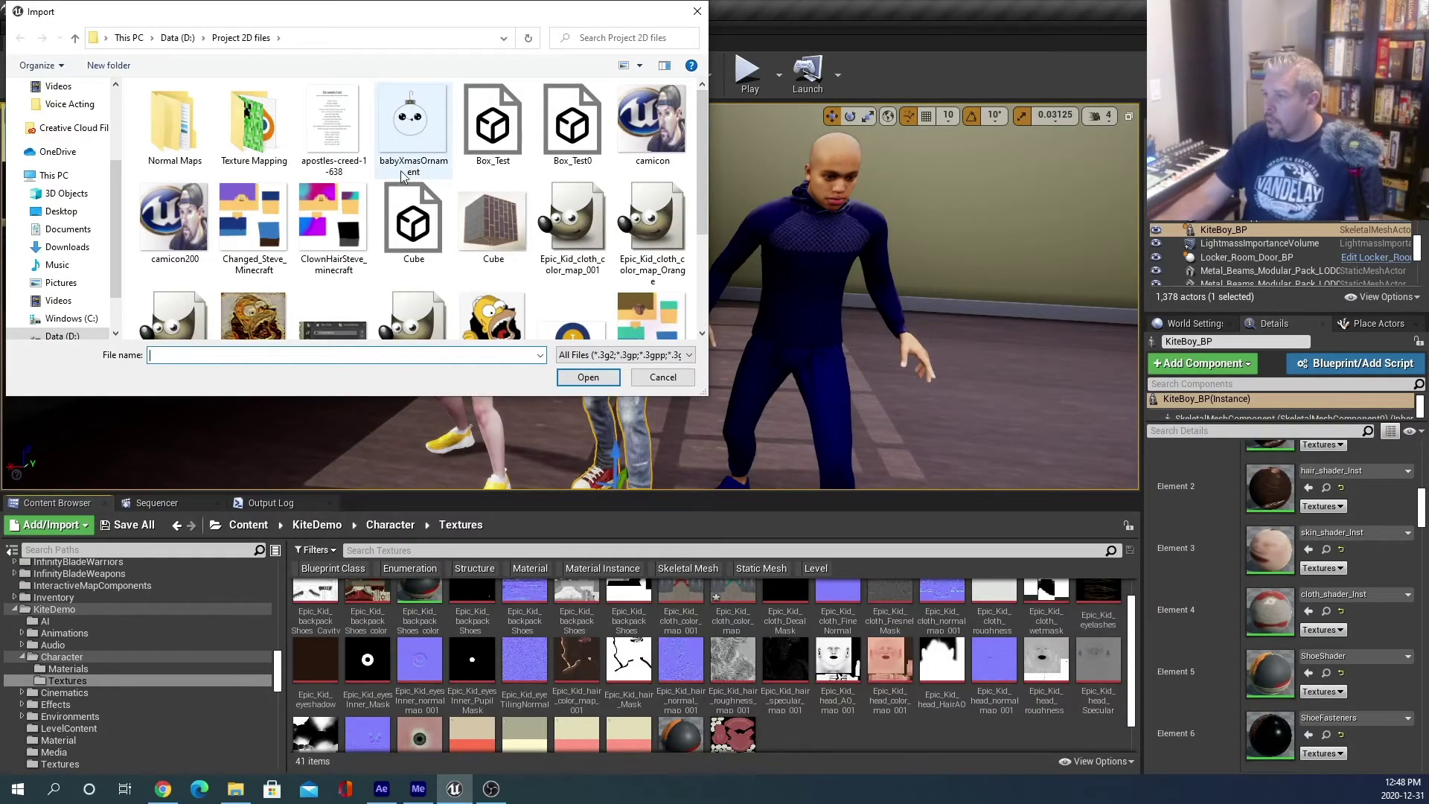
pyautogui.click(44, 336)
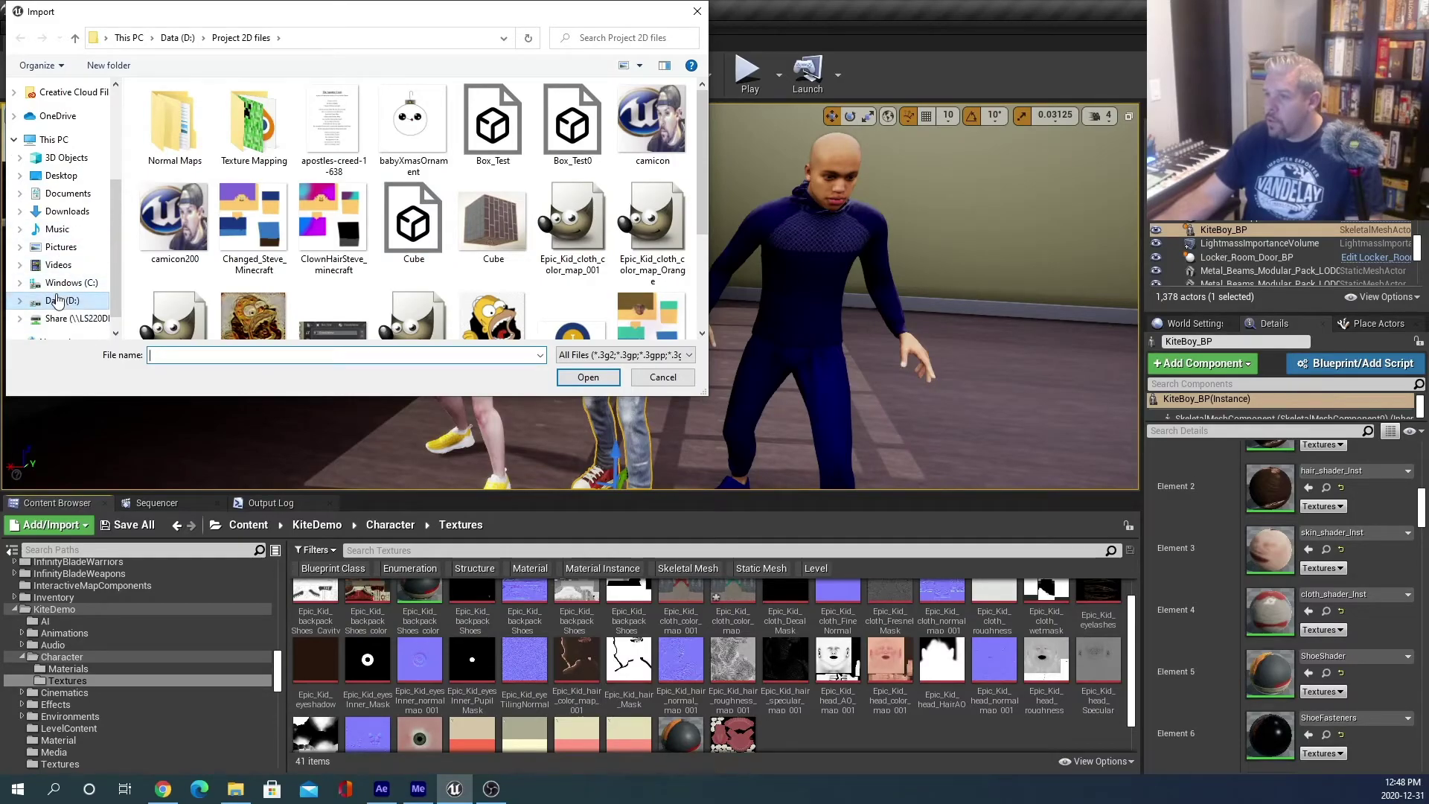
pyautogui.doubleClick(213, 254)
pyautogui.scroll(-5, 541, 241)
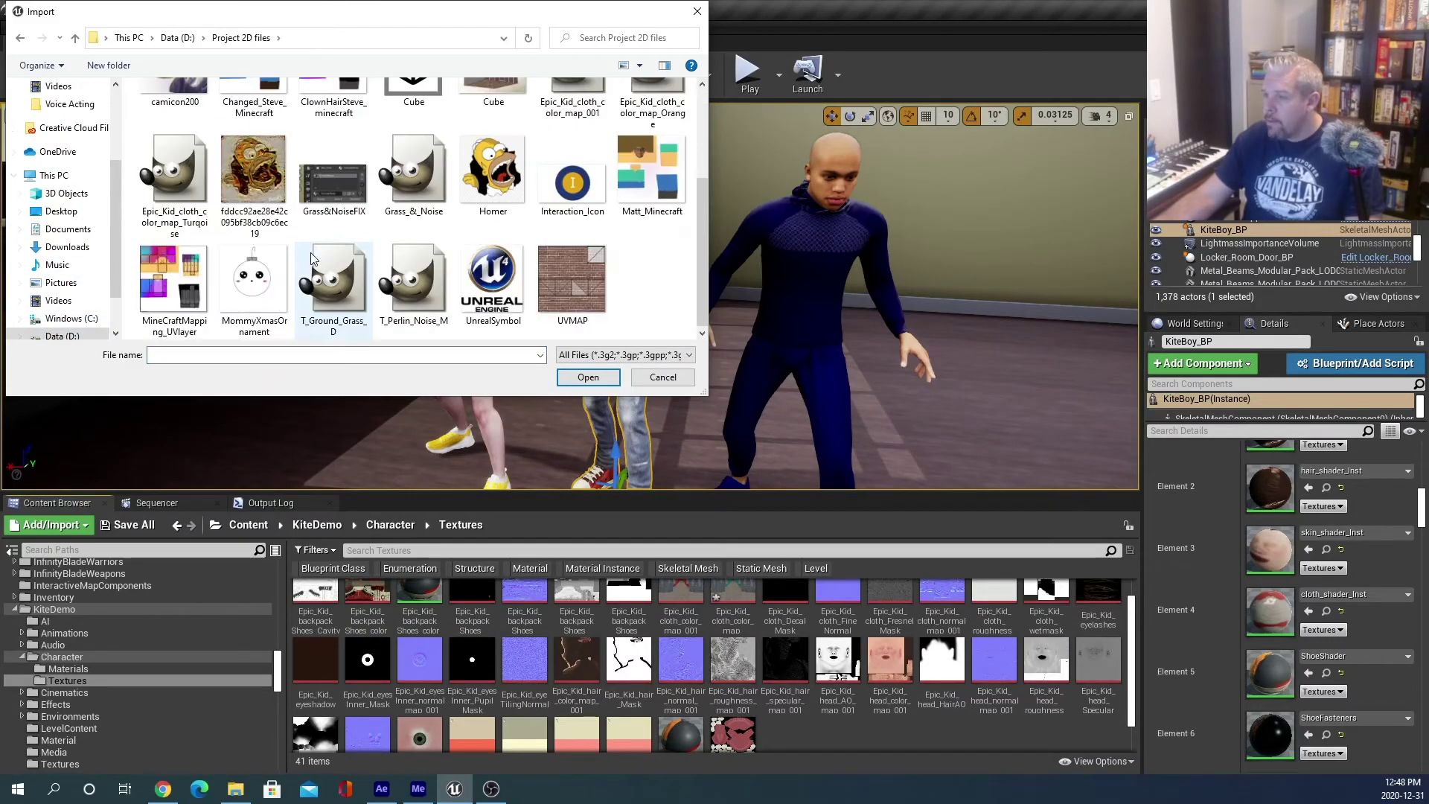
pyautogui.scroll(5, 570, 235)
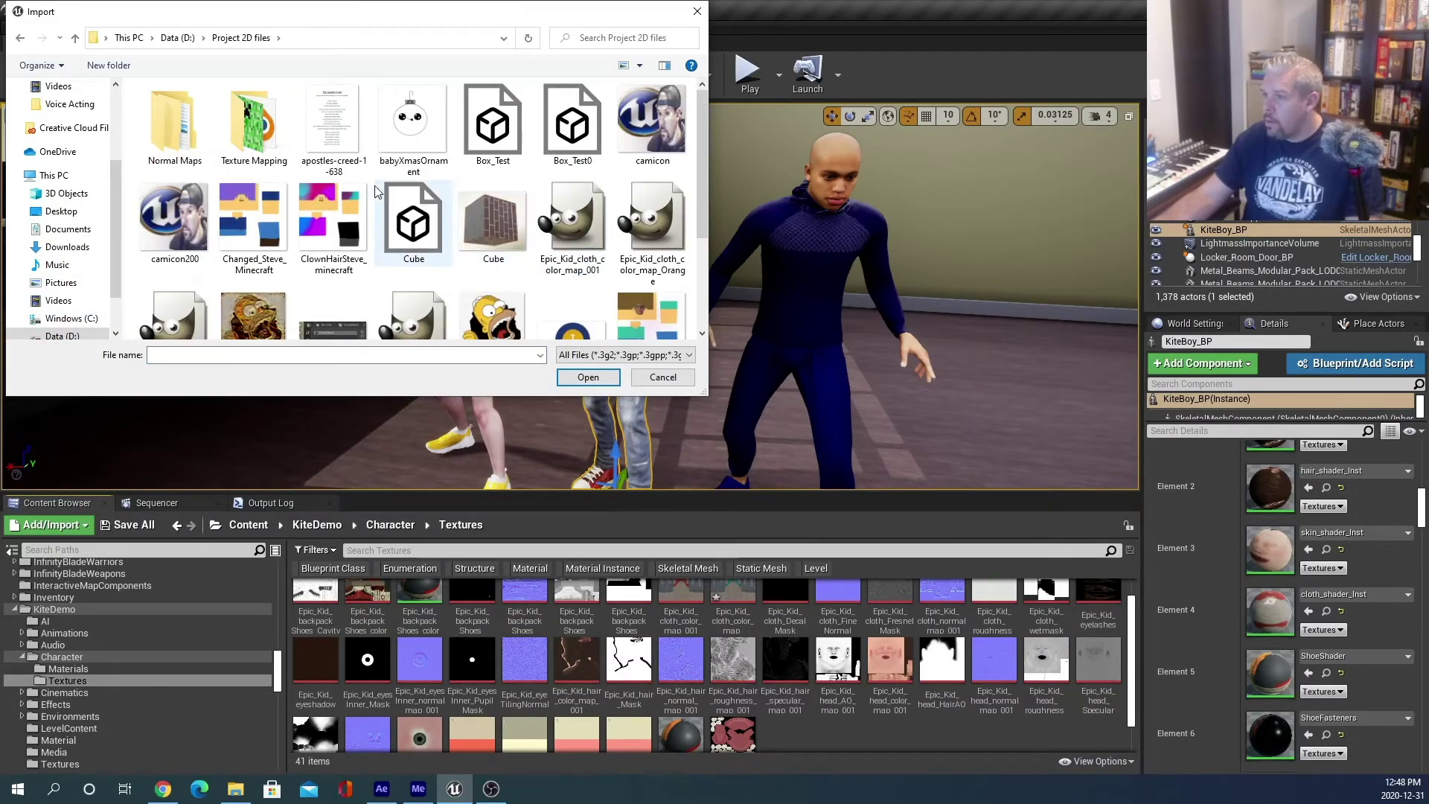
pyautogui.click(276, 224)
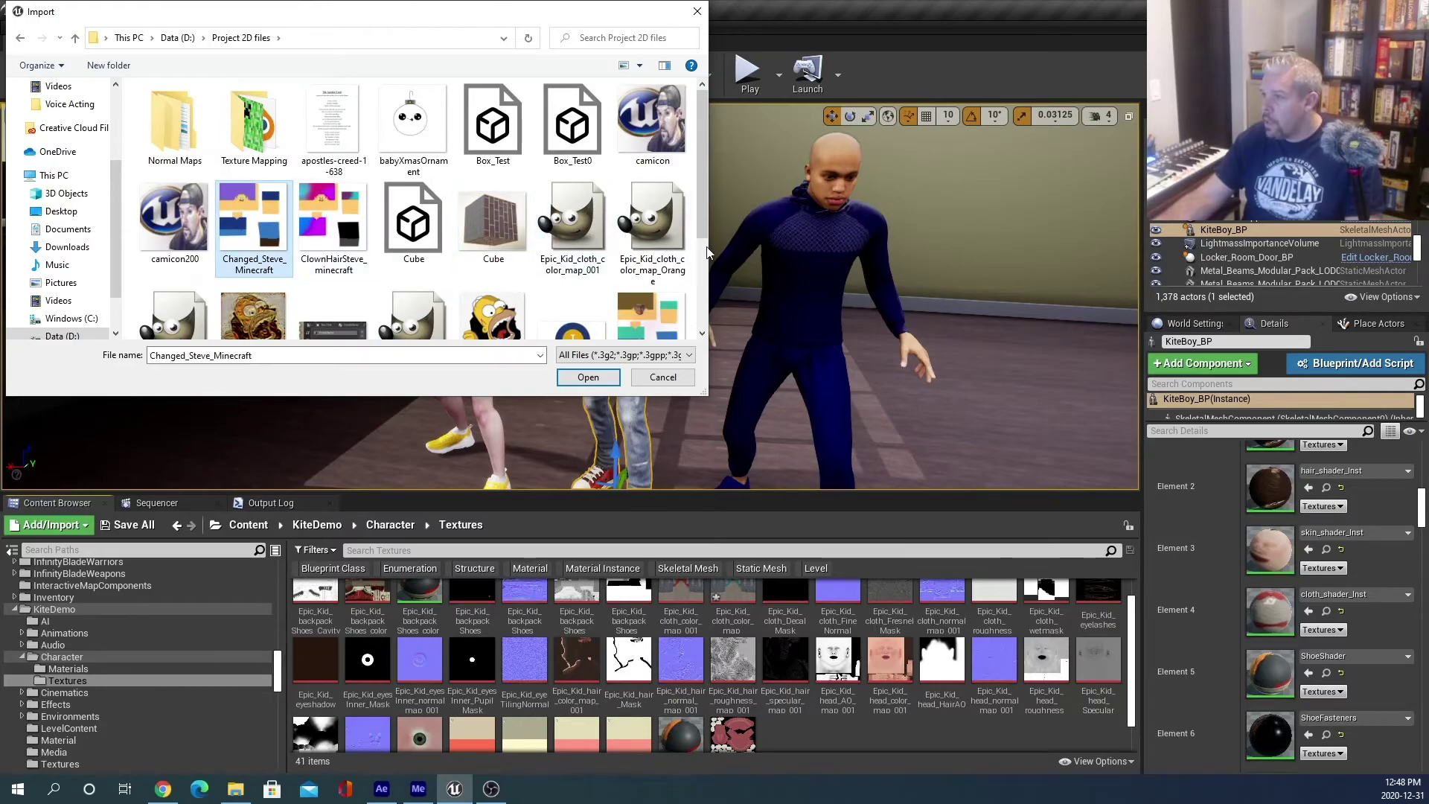
pyautogui.click(653, 223)
pyautogui.click(595, 375)
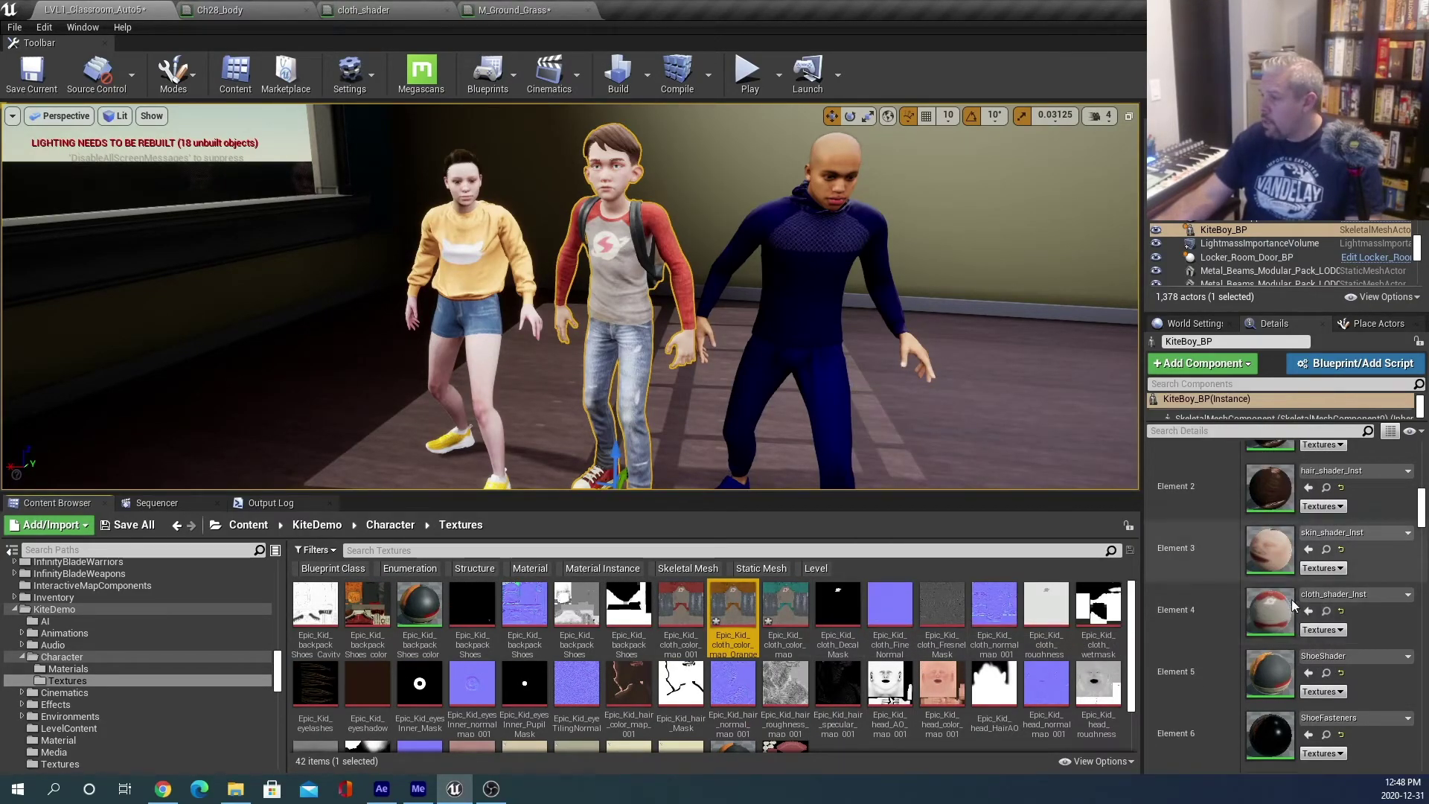
# Locate the boy's cloth material, open cloth_shader and assign Epic_Kid_cloth_color_map_Orange to its red cloth color Texture Sample.
pyautogui.click(1325, 611)
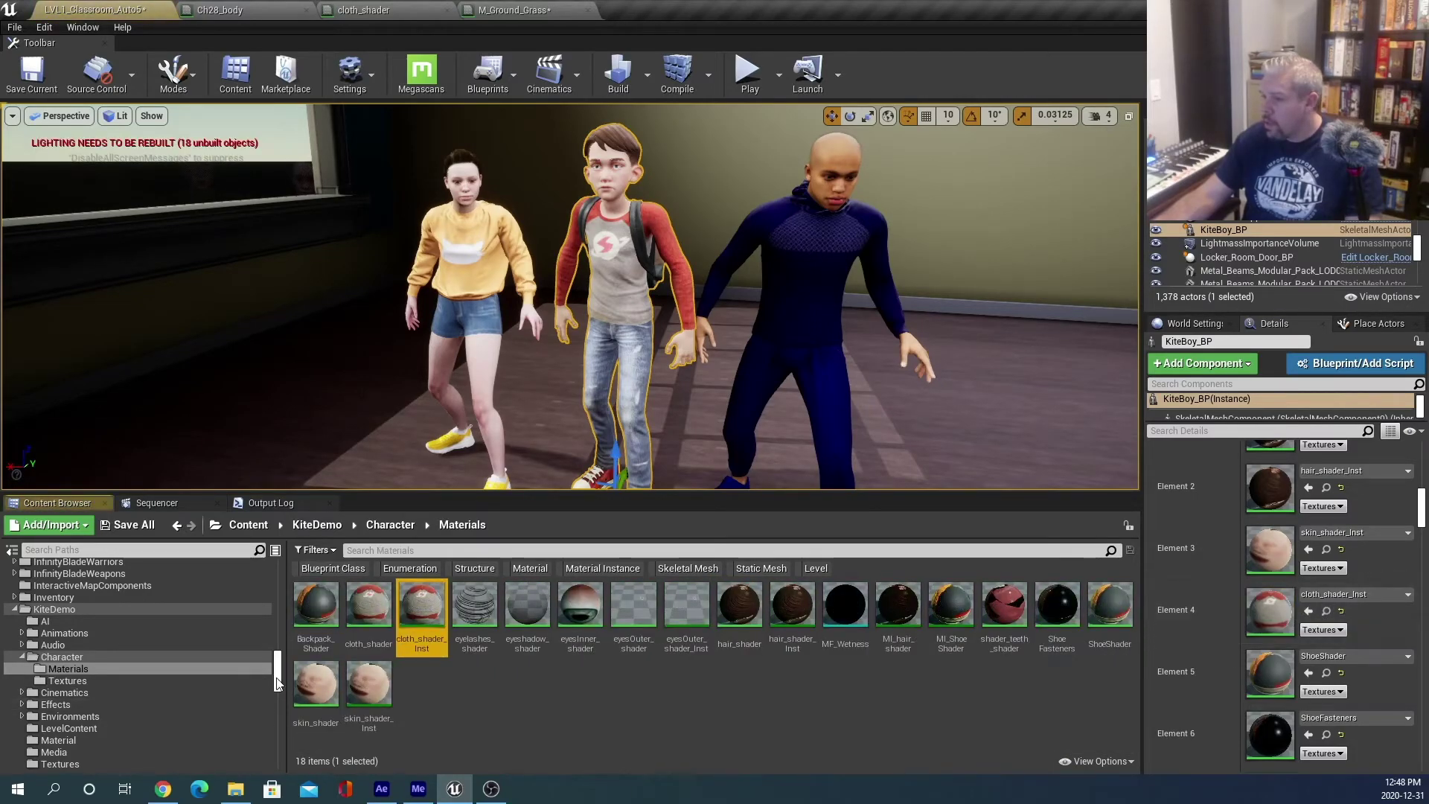
pyautogui.doubleClick(364, 605)
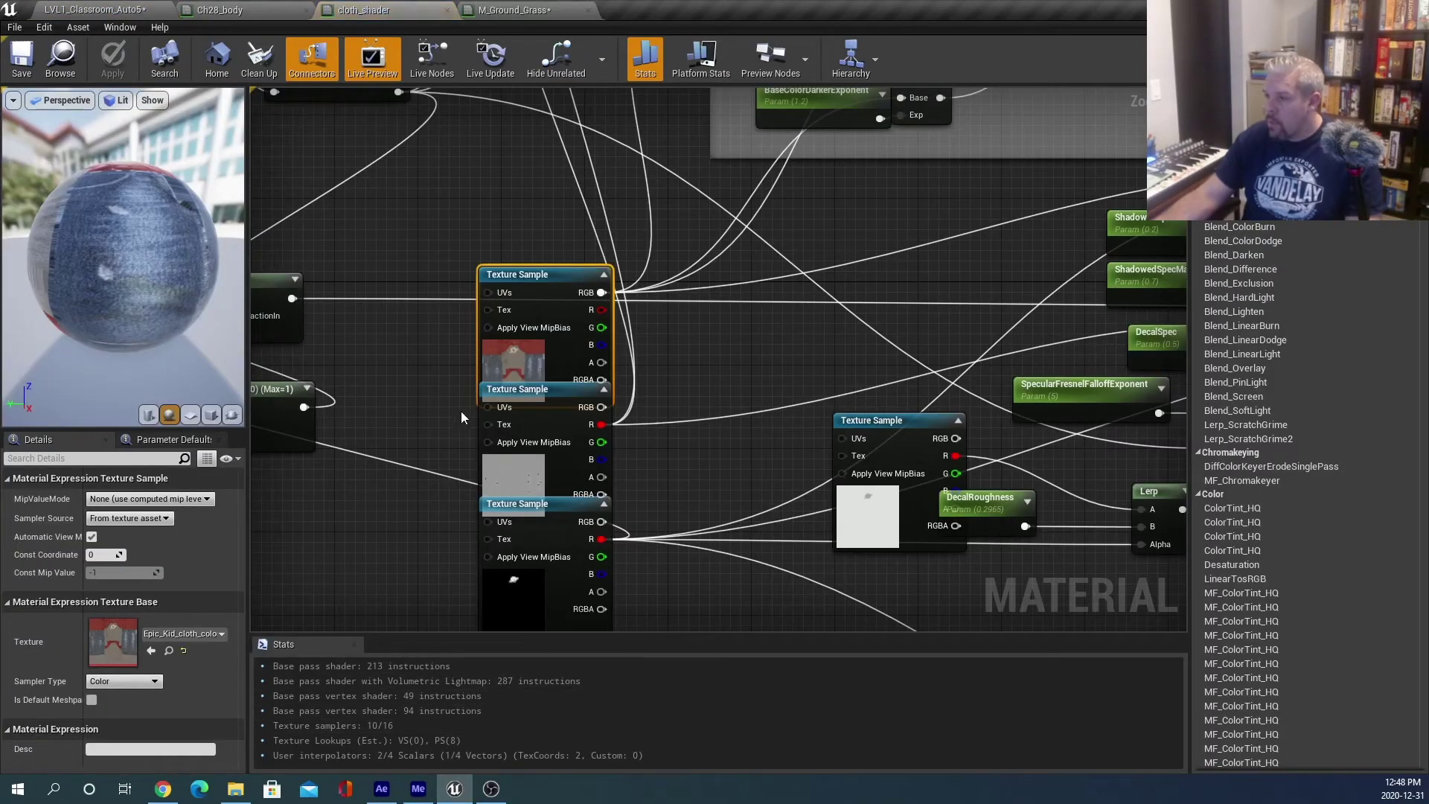
pyautogui.click(210, 634)
pyautogui.click(245, 570)
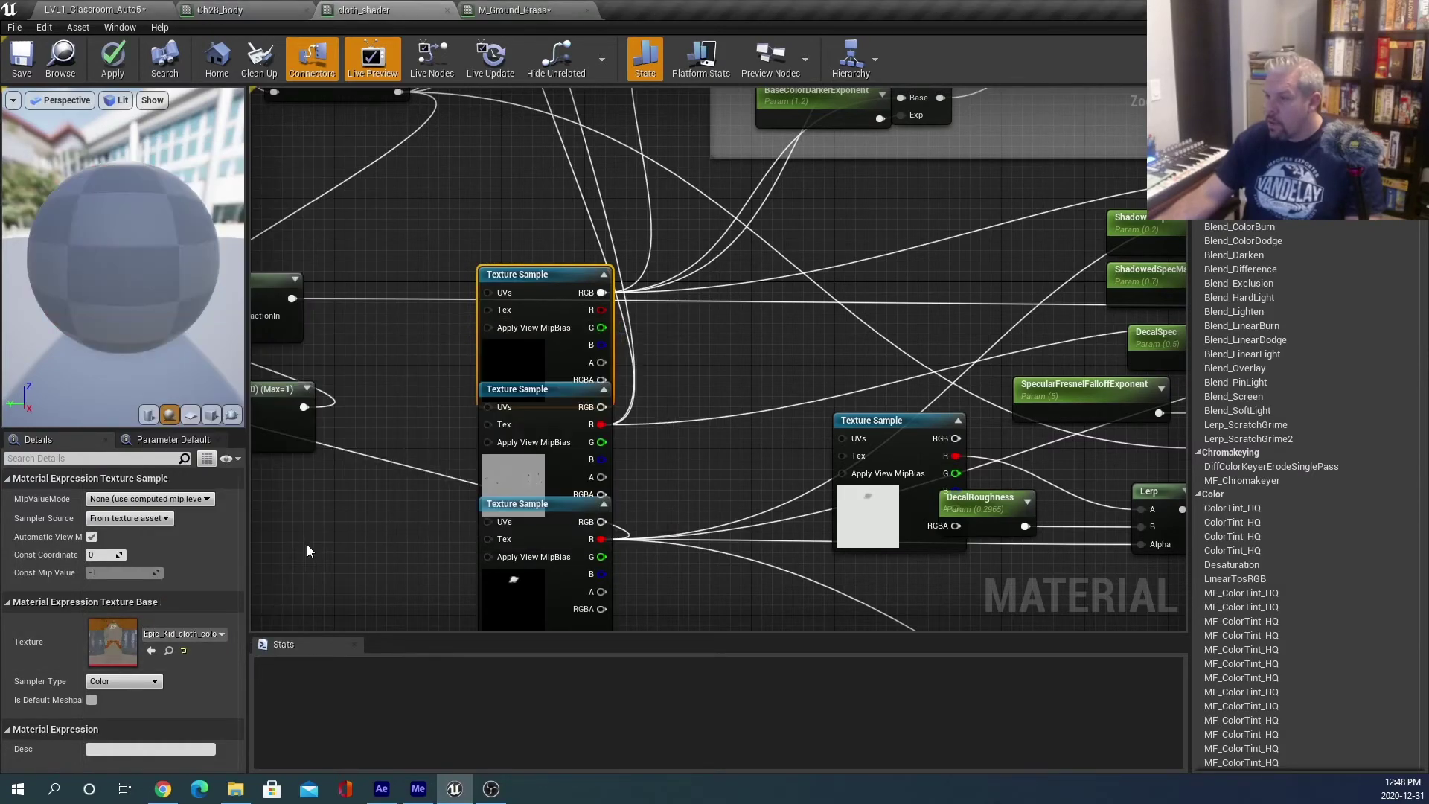
# Apply the cloth_shader changes and return to the classroom level to inspect the boy's shirt up close.
pyautogui.click(112, 61)
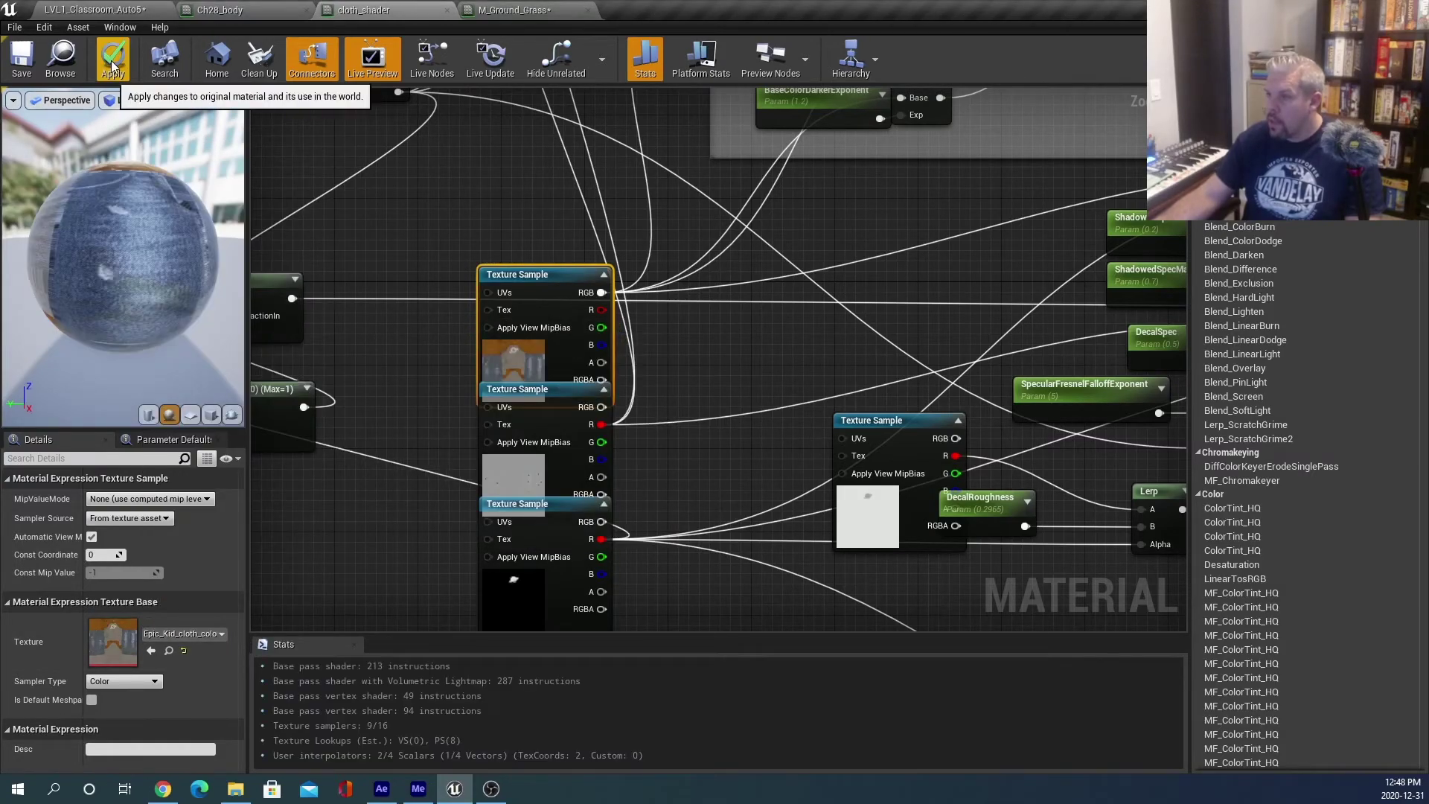
pyautogui.click(113, 64)
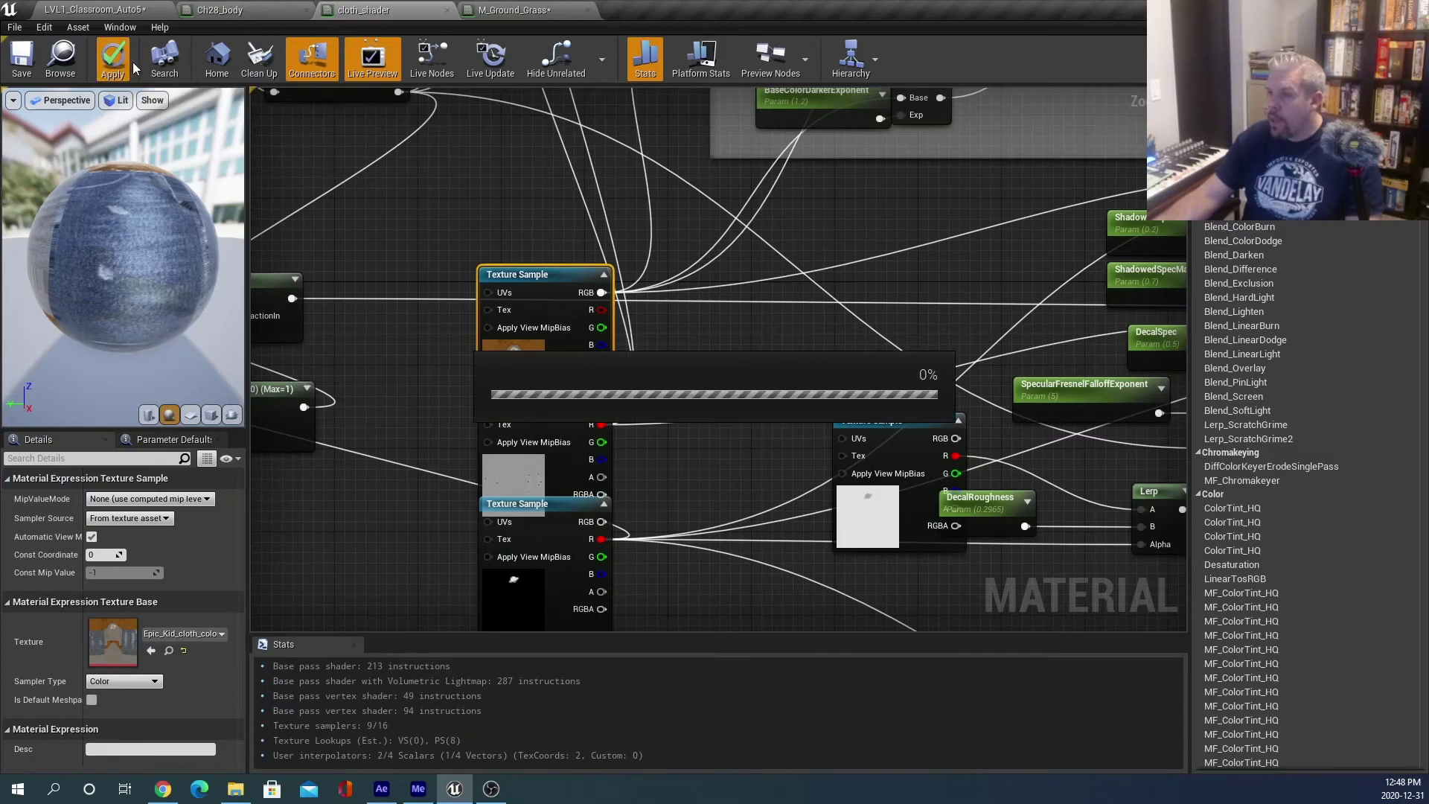
pyautogui.click(141, 10)
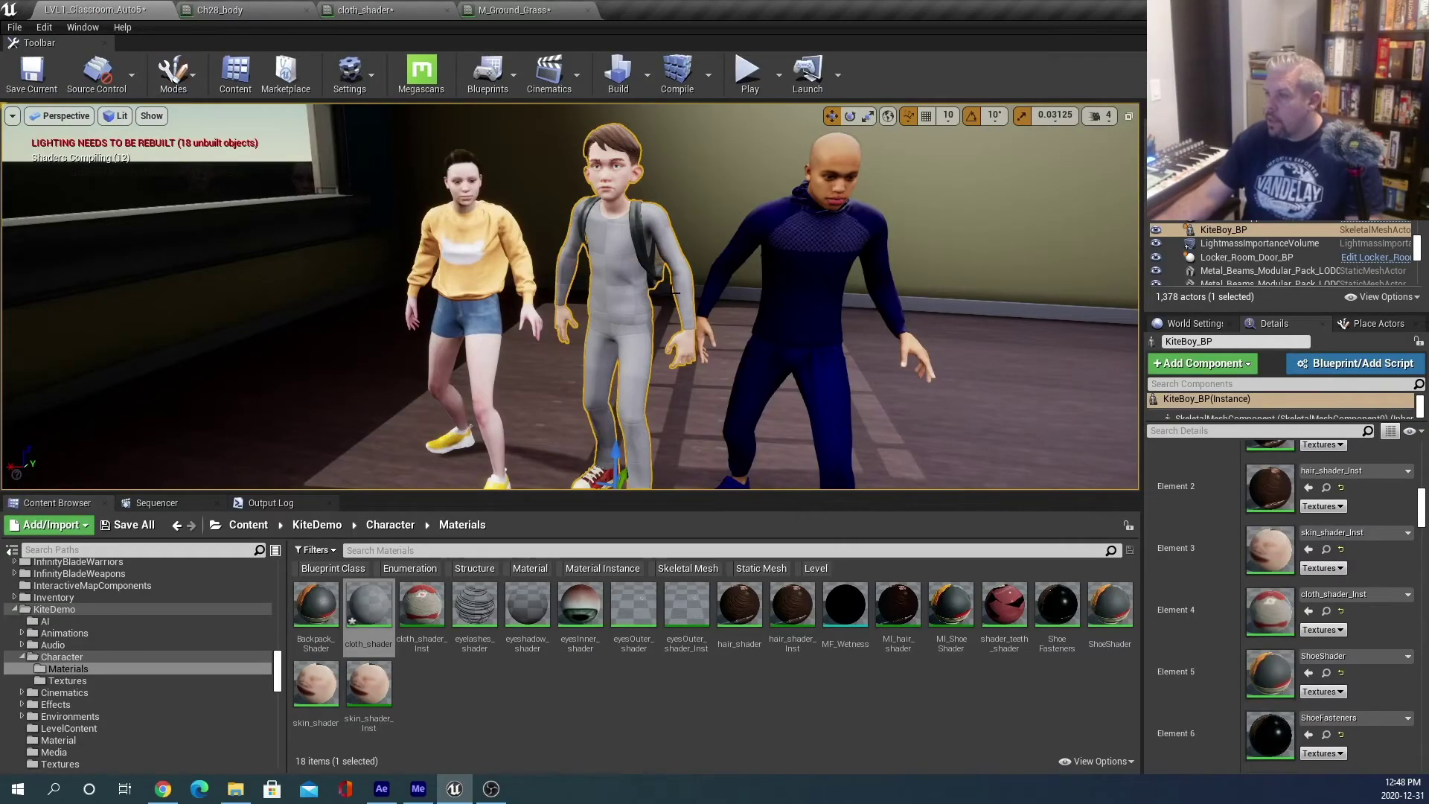
pyautogui.scroll(3, 712, 371)
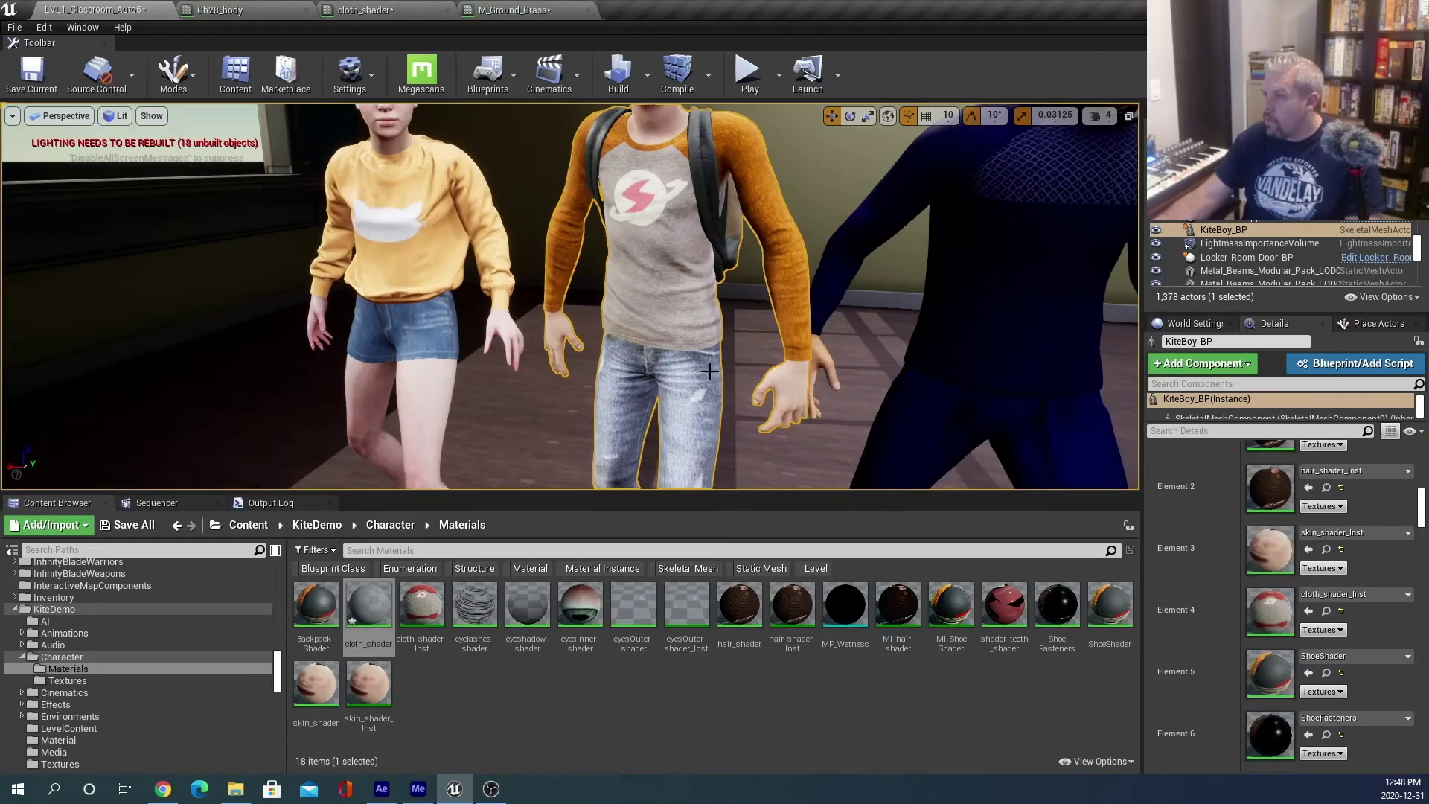
pyautogui.moveTo(710, 371); pyautogui.dragTo(707, 355, button='right')
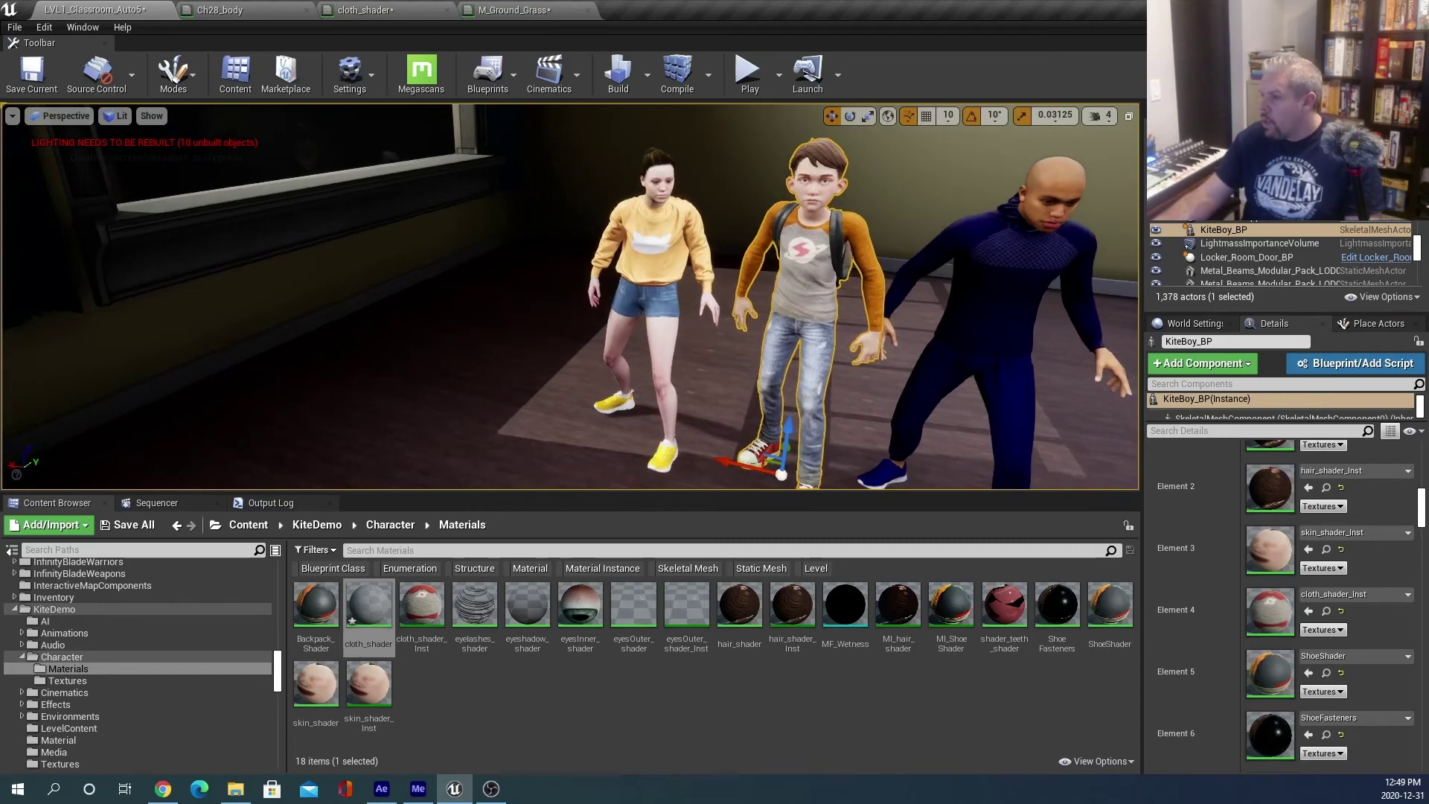